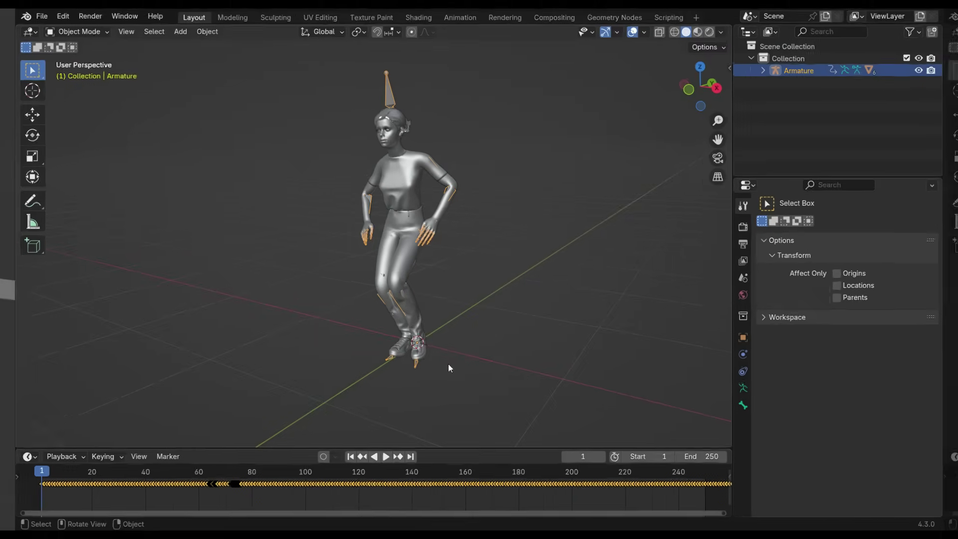
Step: Play back the character's animation and return the timeline to frame 1
key(space)
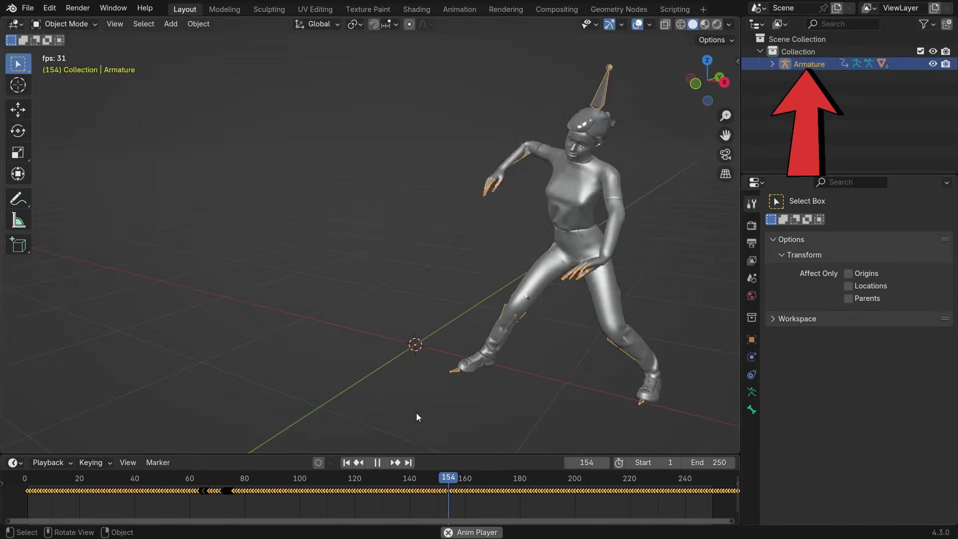
click(378, 463)
click(346, 463)
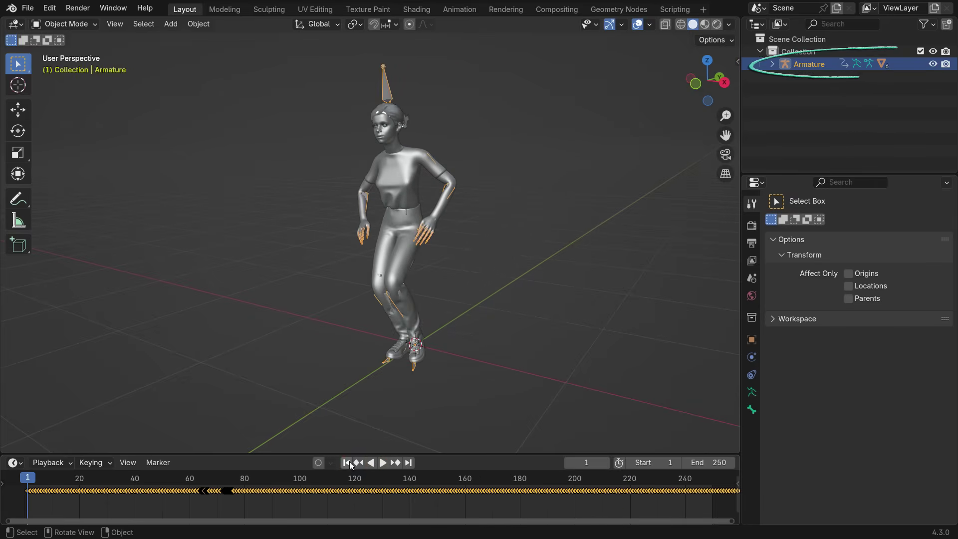
Step: Hide the armature and set the viewport shading to the white MatCap with Texture colour
click(933, 64)
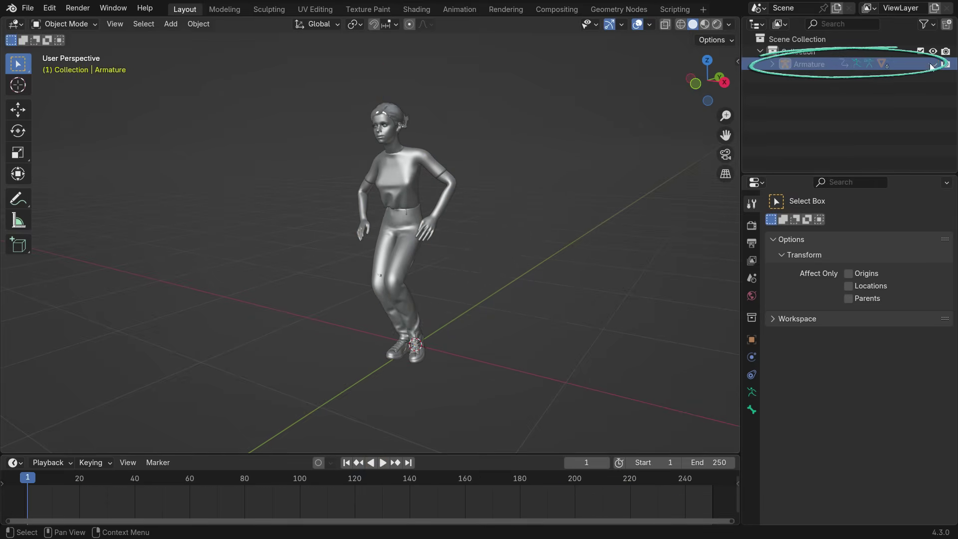
click(731, 25)
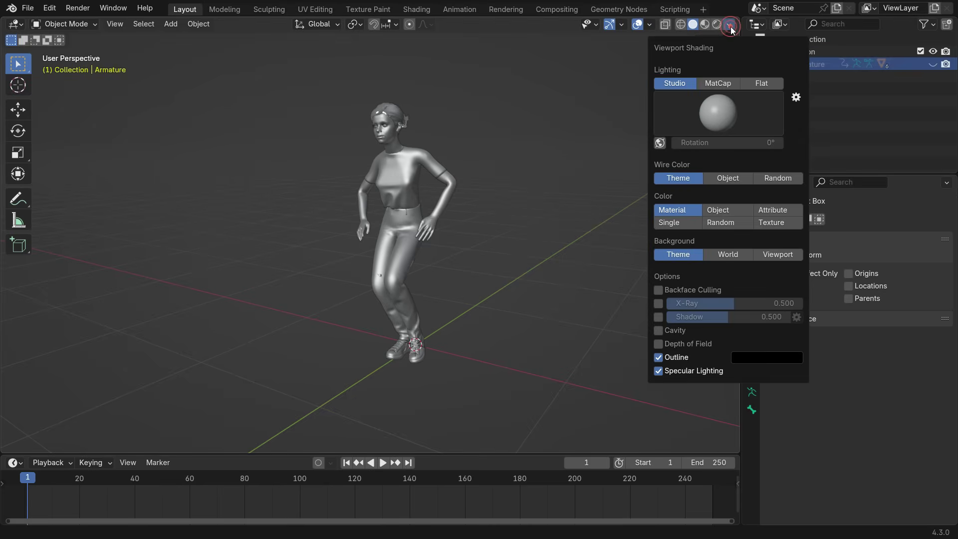
click(717, 83)
click(717, 108)
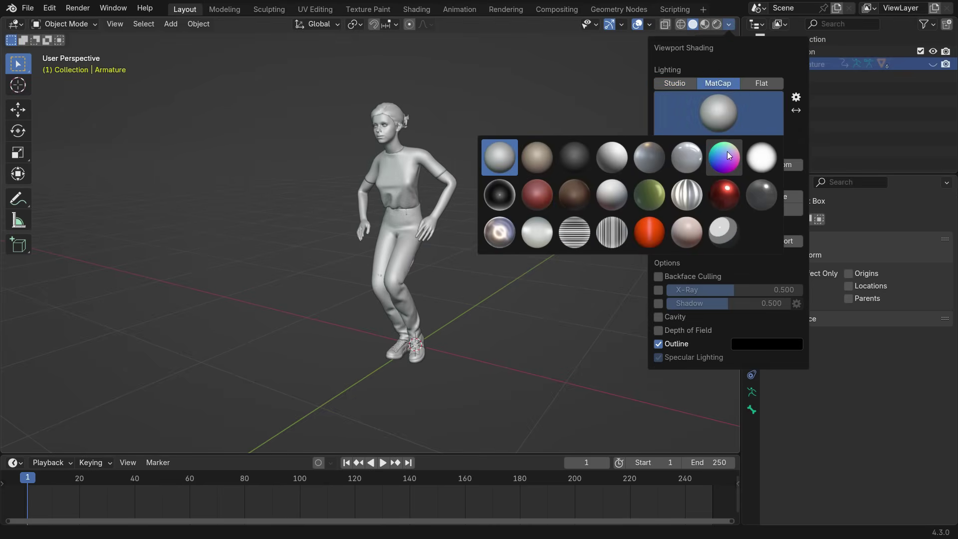
click(768, 160)
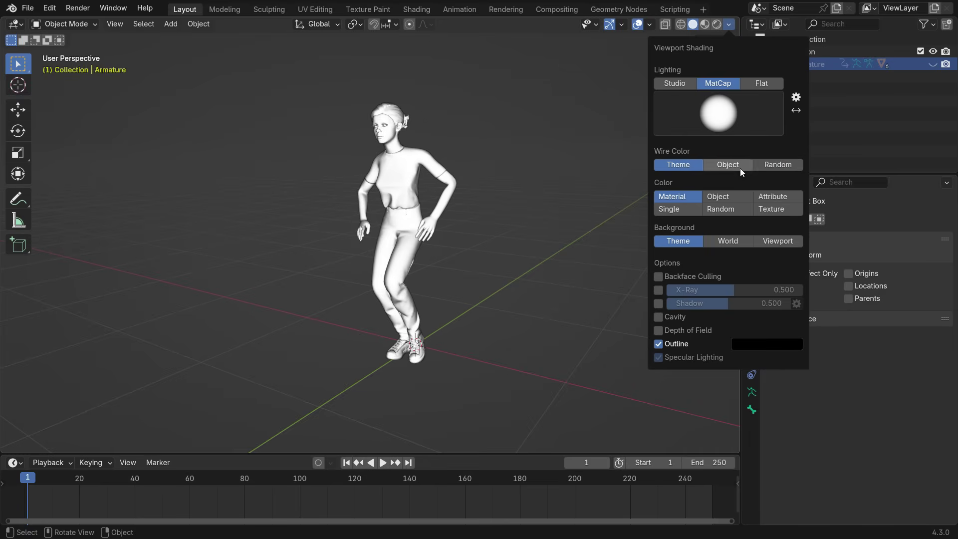
click(786, 213)
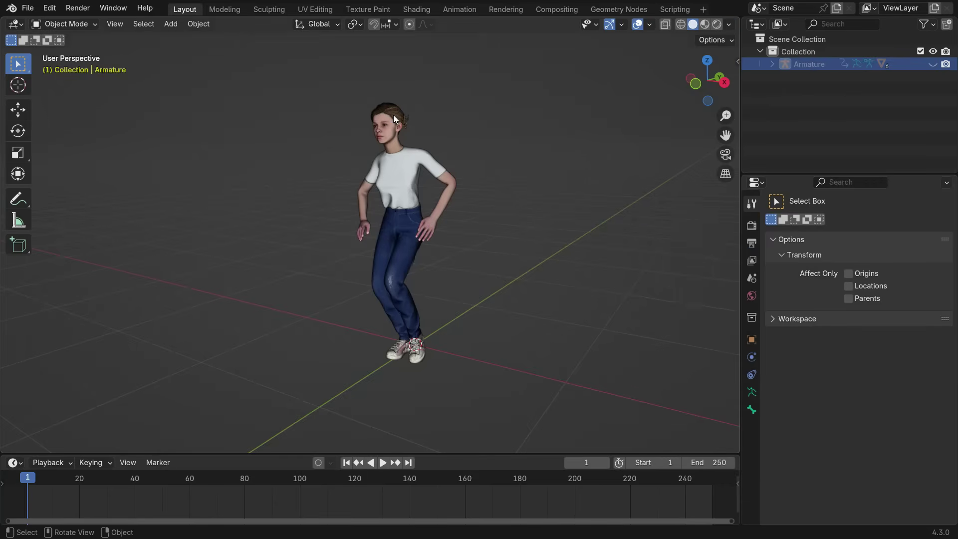
Step: Delete the character's existing hair mesh
click(394, 116)
scroll(397, 107, up, 3)
key(Delete)
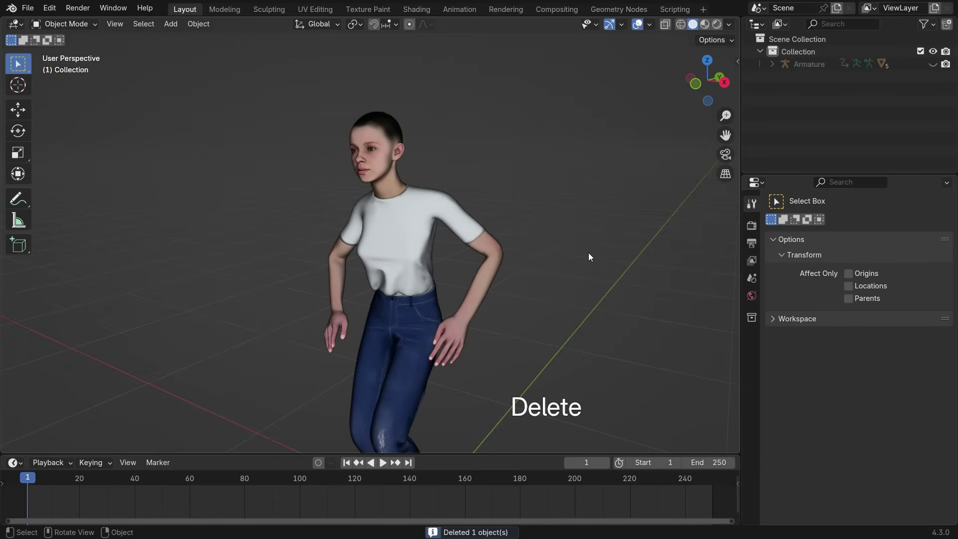
Step: Add a particle system of type Hair to the character's body mesh
click(386, 185)
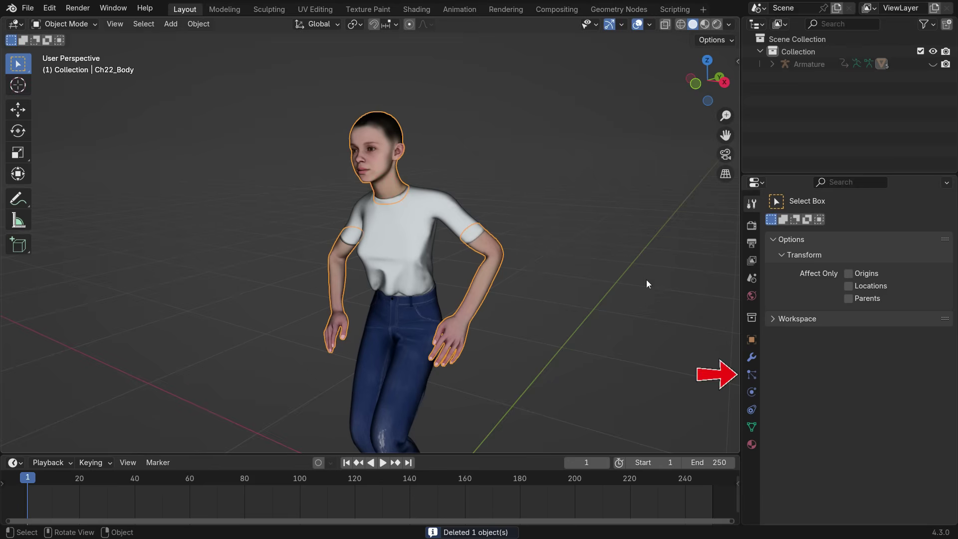
click(752, 374)
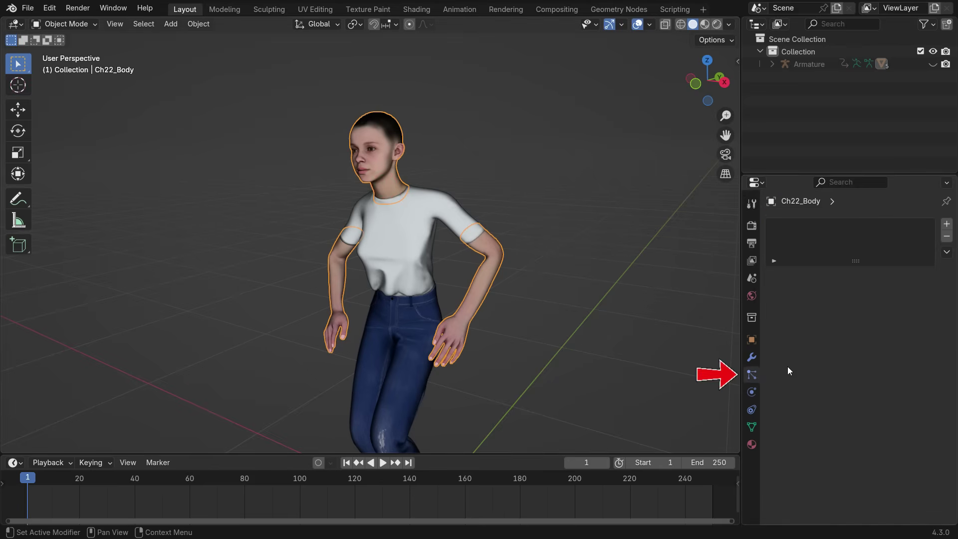
click(947, 224)
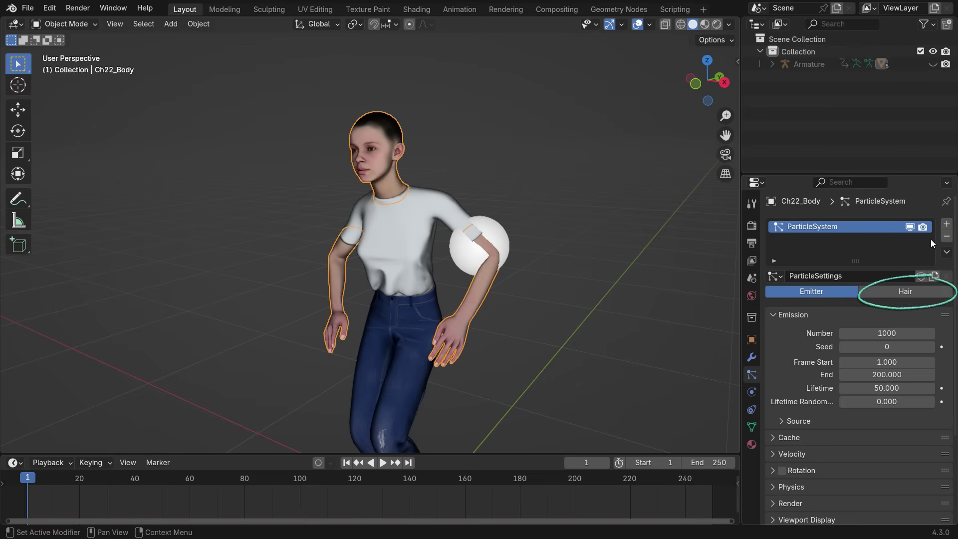
click(906, 293)
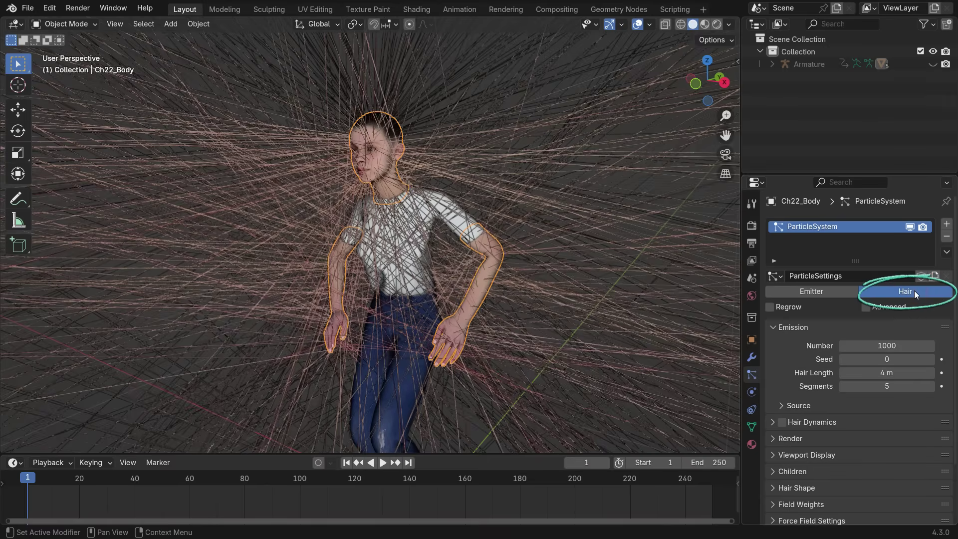
Step: Set the Hair Length of the body's particle system to 0.5 m
click(898, 372)
text(0.)
text(5)
key(Return)
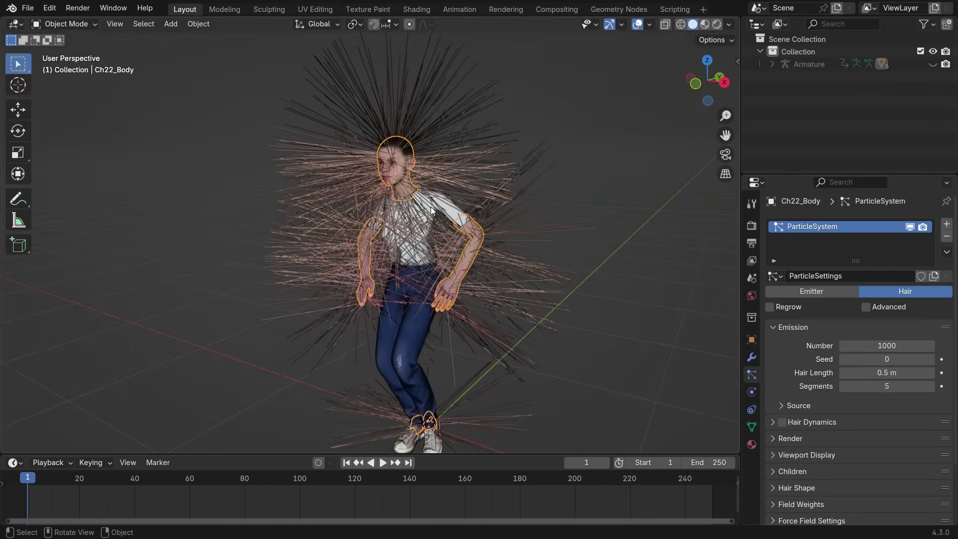
middle_drag(426, 219, 413, 240)
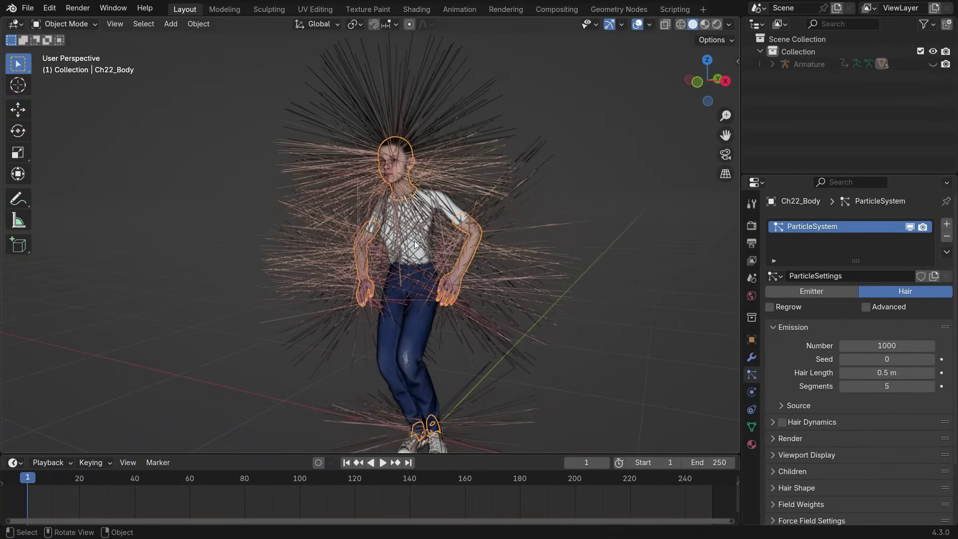
Step: Add a vertex group named Hair Density to the body mesh
click(752, 427)
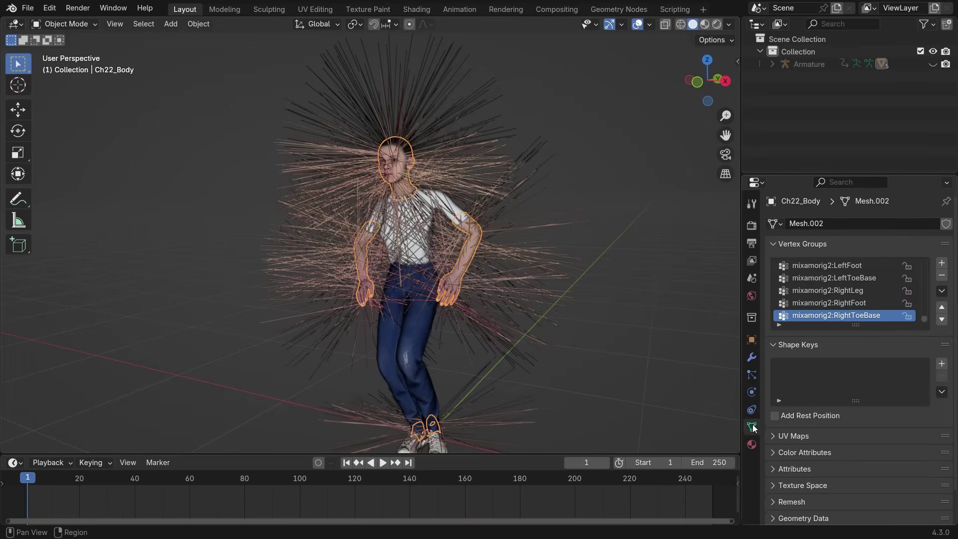
click(942, 264)
double_click(814, 317)
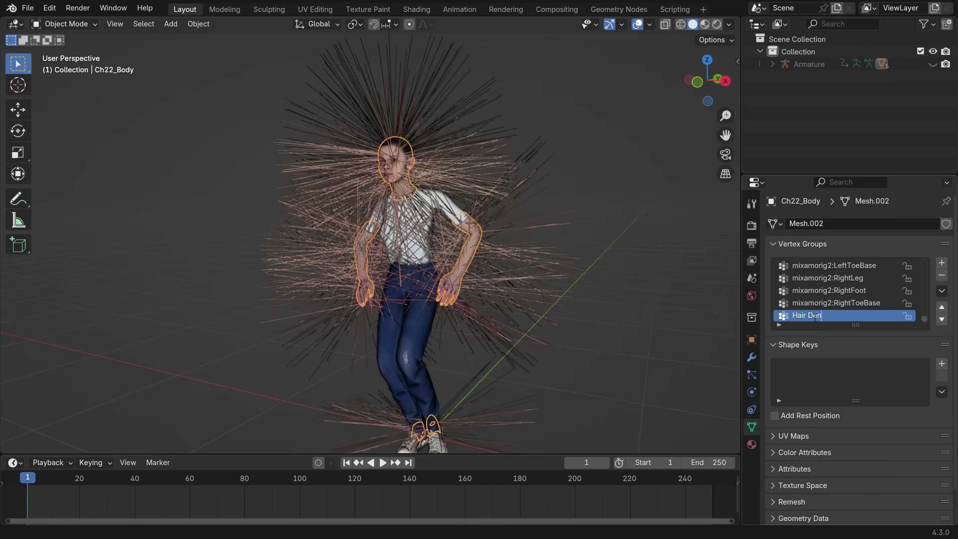
key(Return)
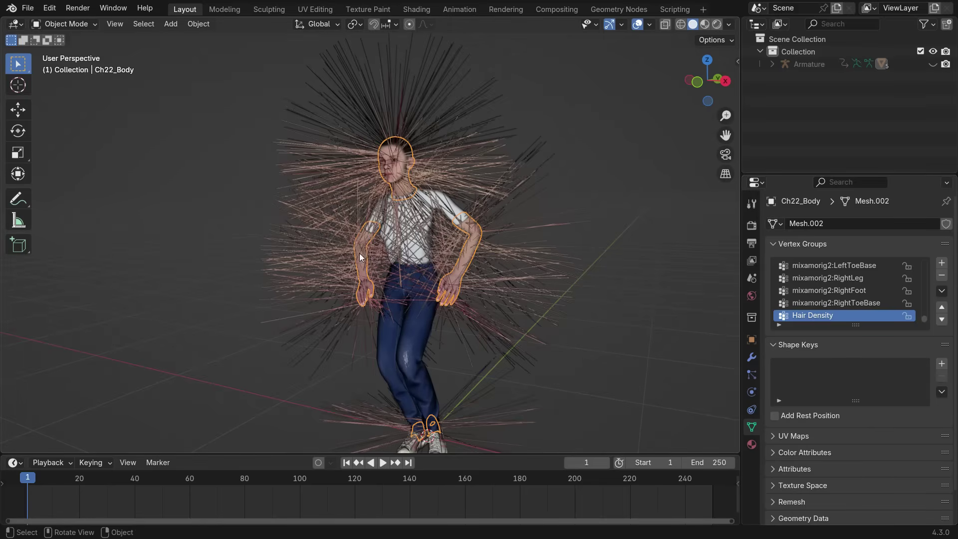
Step: Put the body mesh in Edit Mode and enable the Armature modifier's Edit Mode and On Cage display
click(70, 23)
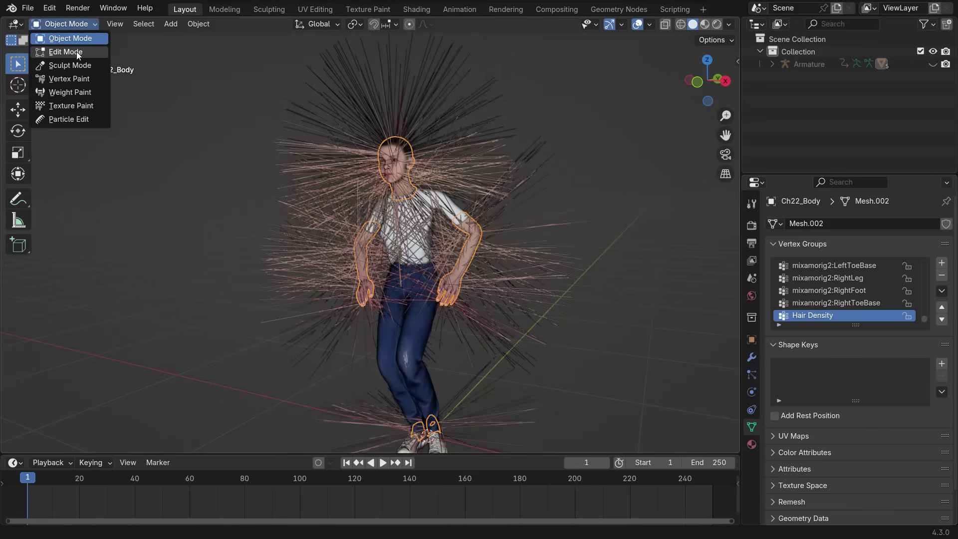
click(77, 52)
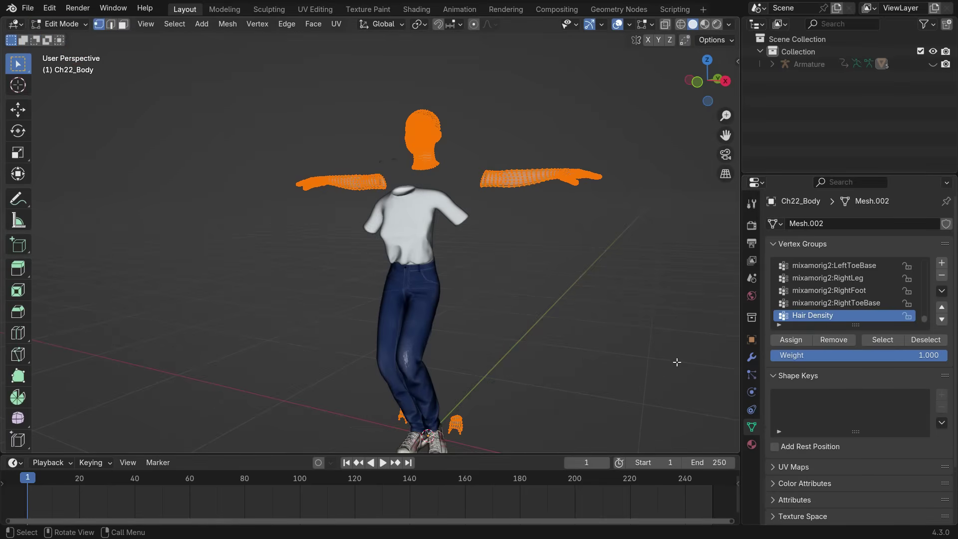
click(752, 358)
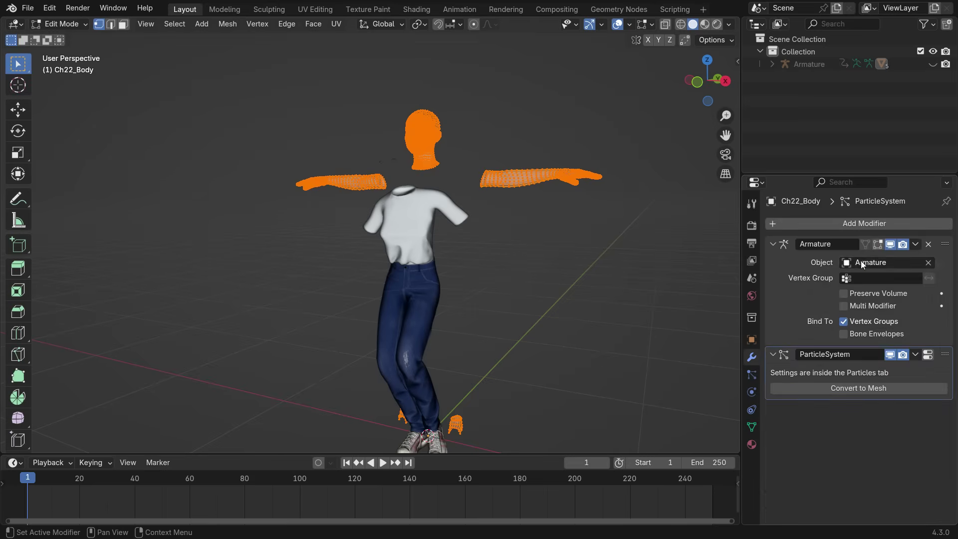
click(878, 244)
click(866, 244)
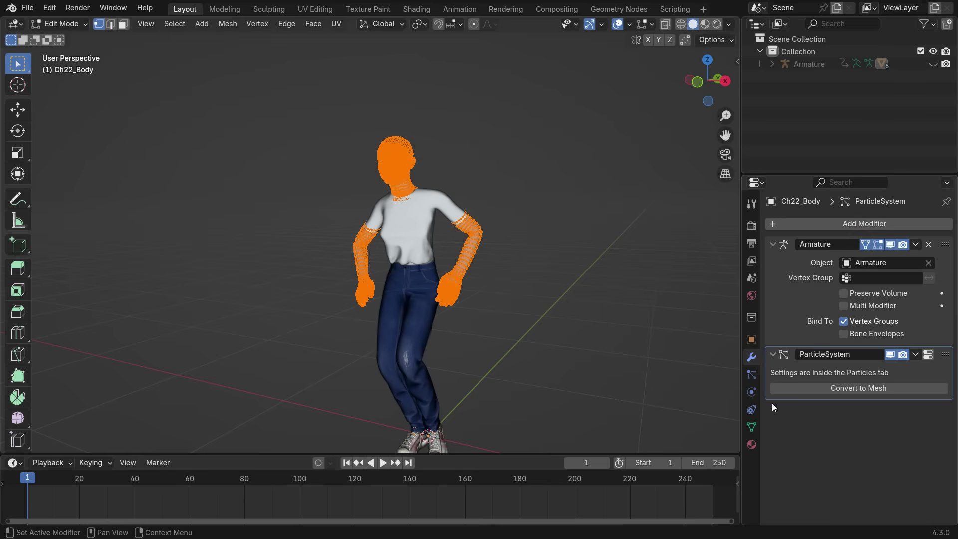
Step: Clear the mesh selection, select a vertex on the upper part of the head and grow the selection three times
click(752, 427)
scroll(396, 151, up, 6)
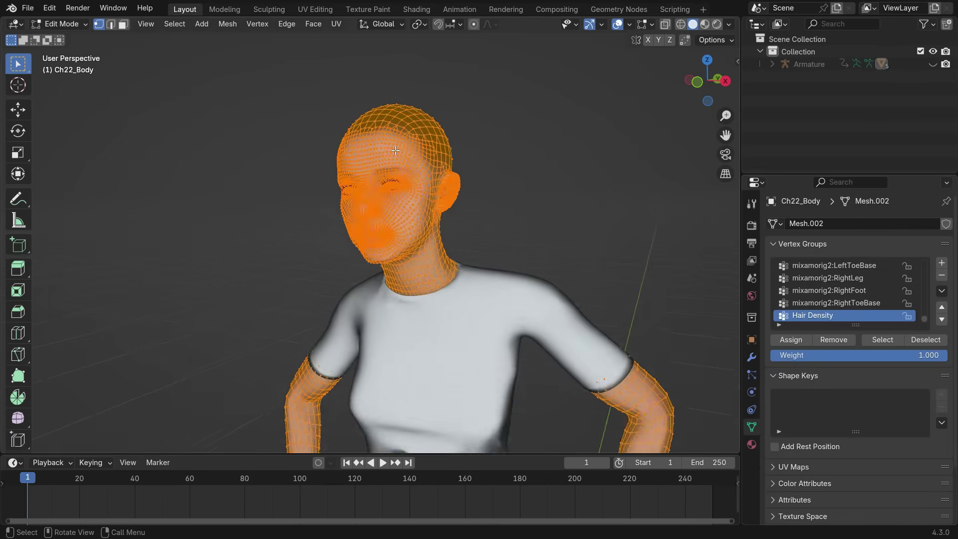
click(534, 144)
mouse_move(377, 164)
middle_down()
mouse_move(410, 228)
mouse_move(381, 139)
mouse_move(423, 163)
mouse_move(514, 186)
mouse_move(339, 150)
middle_up()
click(391, 137)
key(ctrl+KP_Add)
key(ctrl+KP_Add)
key(ctrl+KP_Add)
key(ctrl+KP_Add)
key(ctrl+KP_Add)
key(ctrl+KP_Add)
Step: Extend the selection with Circle Select along the hairline and around the side of the head
scroll(324, 152, up, 5)
key(c)
mouse_move(305, 172)
mouse_down()
mouse_move(364, 197)
mouse_move(396, 232)
mouse_move(390, 250)
mouse_move(440, 289)
mouse_move(509, 320)
mouse_move(468, 362)
mouse_up()
key(Escape)
middle_drag(492, 252, 459, 241)
key(c)
mouse_move(482, 252)
mouse_down()
mouse_move(527, 261)
mouse_move(387, 221)
mouse_up()
key(Escape)
middle_drag(554, 277, 496, 262)
key(c)
drag(448, 227, 457, 325)
drag(469, 370, 484, 265)
key(Escape)
middle_drag(492, 270, 434, 275)
key(c)
drag(449, 322, 550, 313)
key(Escape)
middle_drag(539, 320, 472, 337)
Step: Add the row of vertices across the nape of the neck to the selection with Circle Select
scroll(472, 337, up, 4)
key(c)
drag(367, 352, 404, 347)
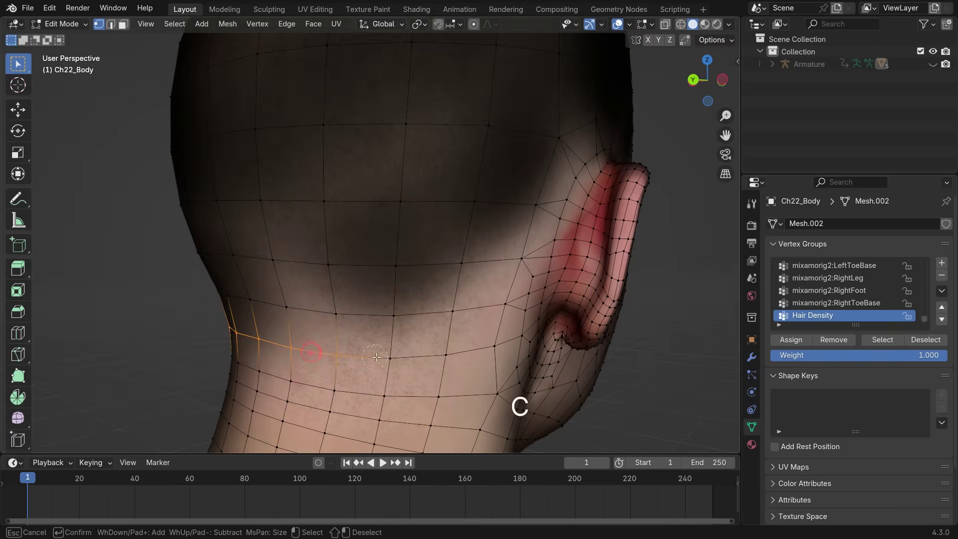
key(Escape)
middle_drag(494, 344, 446, 345)
key(c)
mouse_move(452, 364)
mouse_down()
mouse_move(461, 339)
mouse_move(449, 216)
mouse_move(555, 87)
mouse_move(414, 304)
mouse_up()
key(Escape)
Step: Circle-select the remaining scalp vertices to cover the whole hair area, leaving out the face, ears and neck
scroll(414, 280, down, 3)
middle_drag(414, 269, 332, 192)
key(c)
mouse_move(329, 189)
mouse_down()
mouse_move(369, 189)
mouse_move(401, 234)
mouse_move(415, 158)
mouse_up()
key(Escape)
middle_drag(416, 159, 379, 162)
shift+middle_drag(380, 162, 325, 240)
key(c)
mouse_move(322, 242)
mouse_down()
mouse_move(345, 212)
mouse_move(459, 136)
mouse_move(367, 183)
mouse_up()
mouse_move(373, 144)
mouse_down()
mouse_move(344, 181)
mouse_move(225, 200)
mouse_up()
right_click(224, 200)
middle_drag(225, 199, 411, 201)
scroll(411, 202, down, 2)
key(c)
drag(411, 201, 380, 265)
right_click(380, 265)
middle_drag(380, 264, 342, 231)
key(c)
mouse_move(342, 231)
mouse_down()
mouse_move(384, 294)
mouse_move(313, 292)
mouse_up()
middle_drag(313, 293, 378, 295)
drag(378, 294, 321, 216)
right_click(321, 217)
middle_drag(321, 216, 362, 218)
scroll(362, 239, up, 4)
key(c)
drag(362, 258, 339, 287)
key(c)
drag(312, 220, 299, 201)
scroll(358, 201, down, 4)
middle_drag(358, 201, 579, 210)
scroll(524, 254, up, 1)
middle_drag(534, 272, 358, 279)
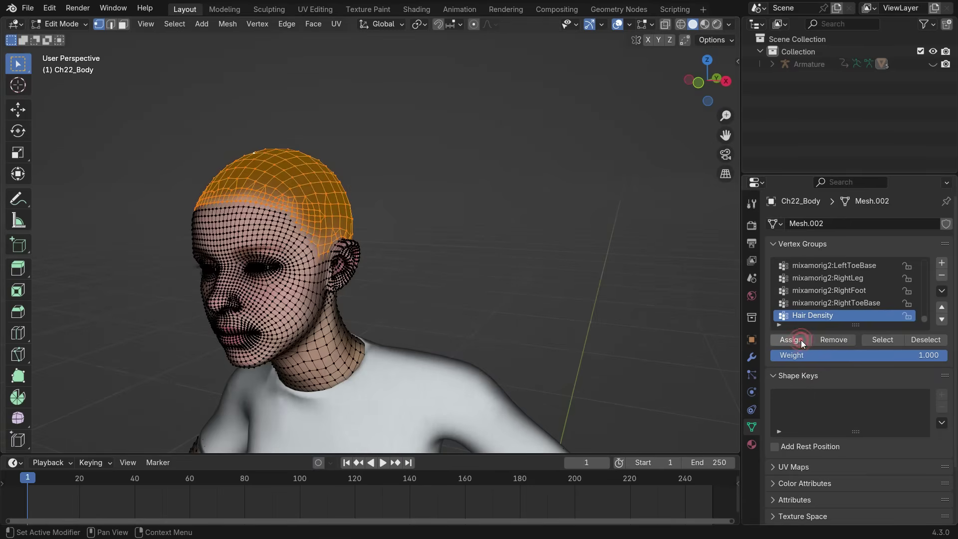
Step: Assign the selected scalp vertices to the Hair Density vertex group with weight 1.000 and check the group's coverage
click(697, 333)
click(883, 340)
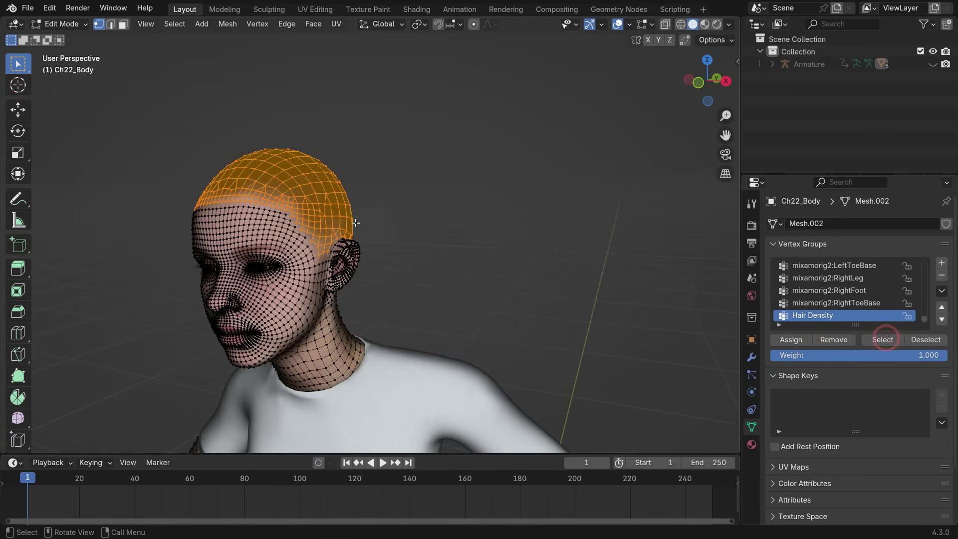
middle_drag(365, 220, 507, 238)
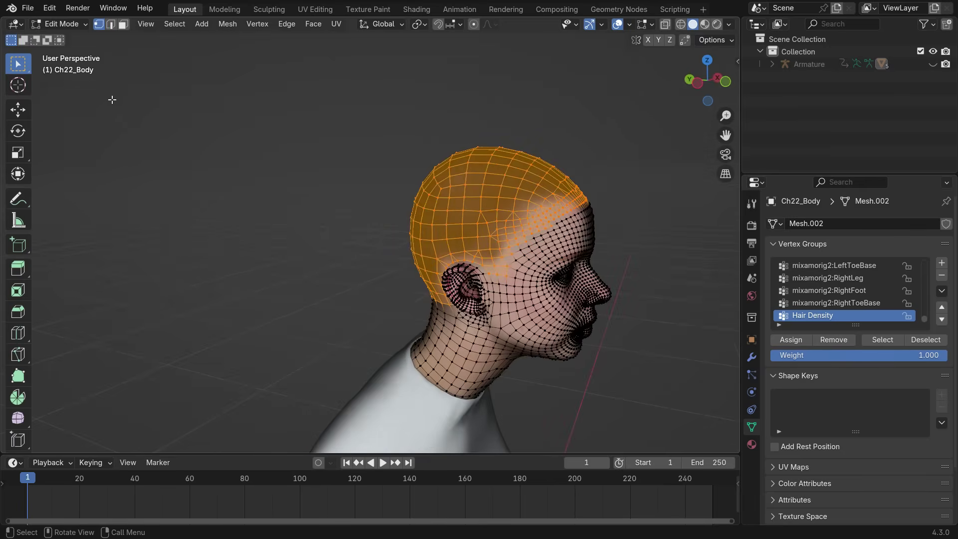
Step: Return to Object Mode and set the particle system's Density vertex group to Hair Density
click(67, 24)
click(76, 38)
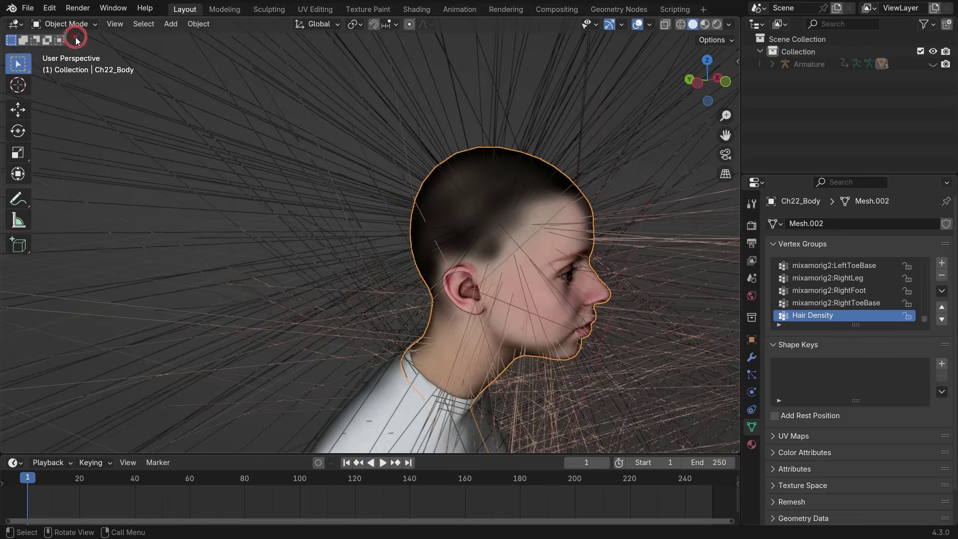
click(752, 375)
scroll(789, 367, down, 3)
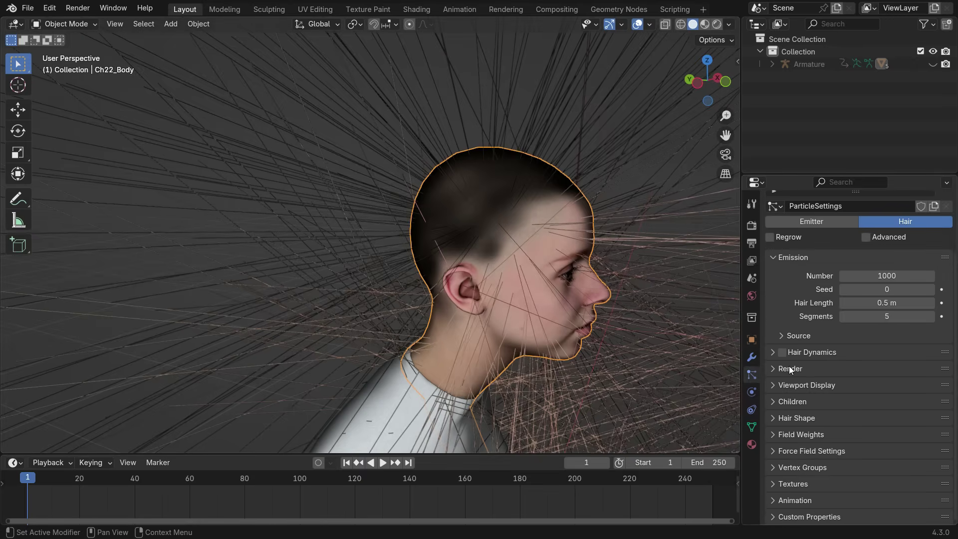
click(801, 468)
scroll(802, 470, down, 5)
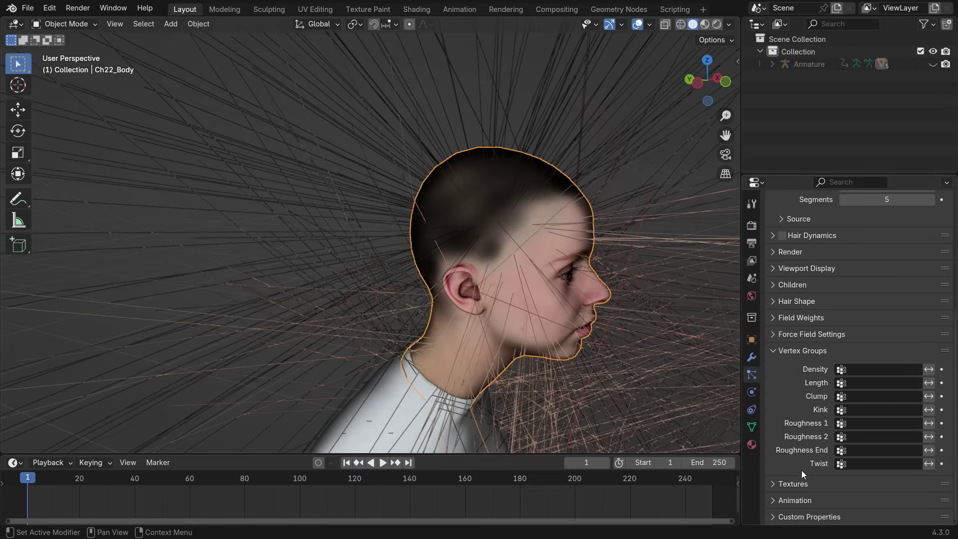
click(863, 371)
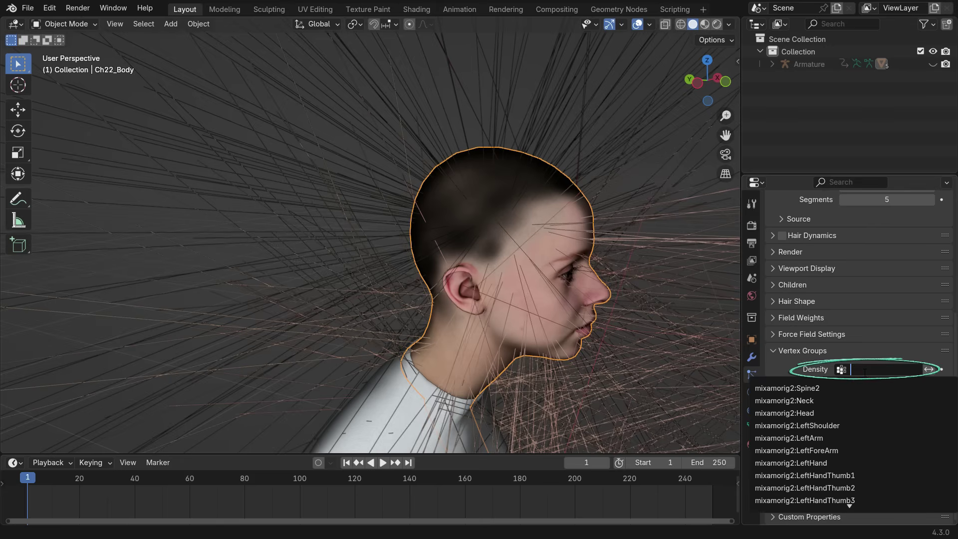
text(hsir de)
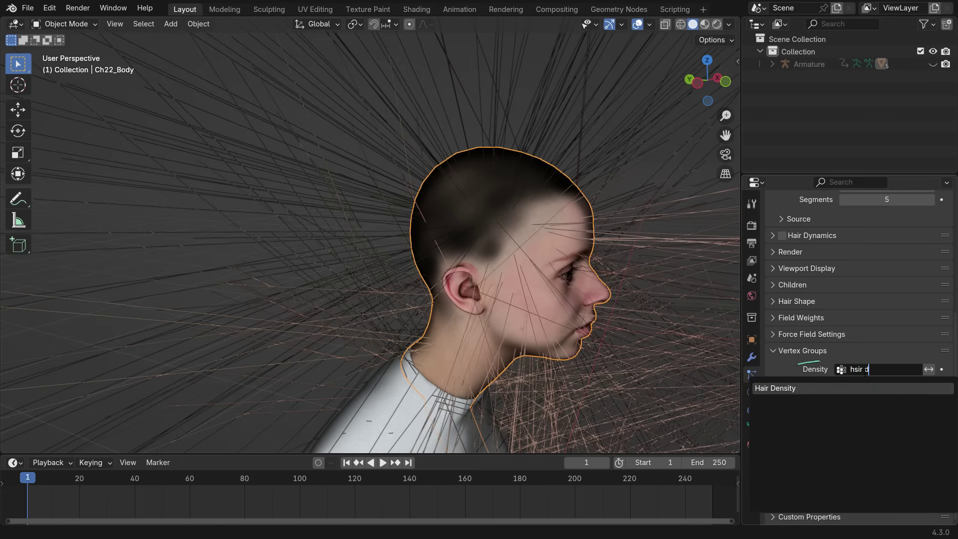
click(823, 388)
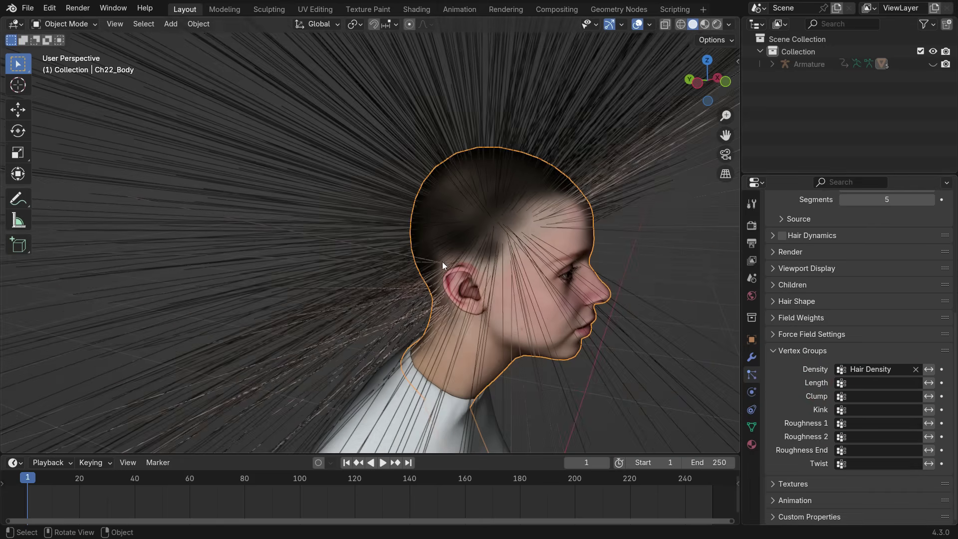
Step: Switch the body mesh to Particle Edit mode with the whole hair in view from the front
scroll(430, 246, down, 3)
mouse_move(440, 245)
middle_down()
mouse_move(451, 257)
mouse_move(339, 240)
mouse_move(379, 237)
mouse_move(490, 262)
mouse_move(426, 288)
mouse_move(460, 266)
mouse_move(439, 262)
middle_up()
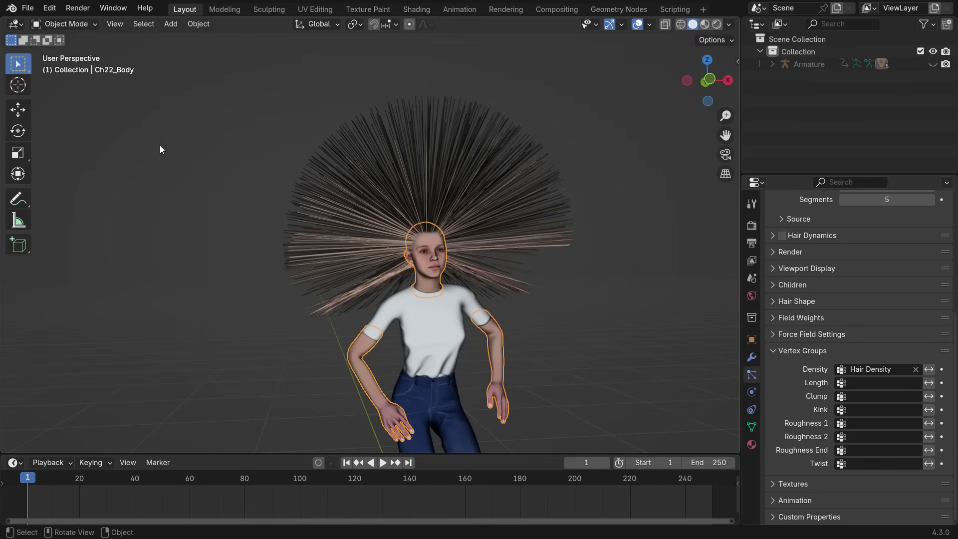
click(77, 28)
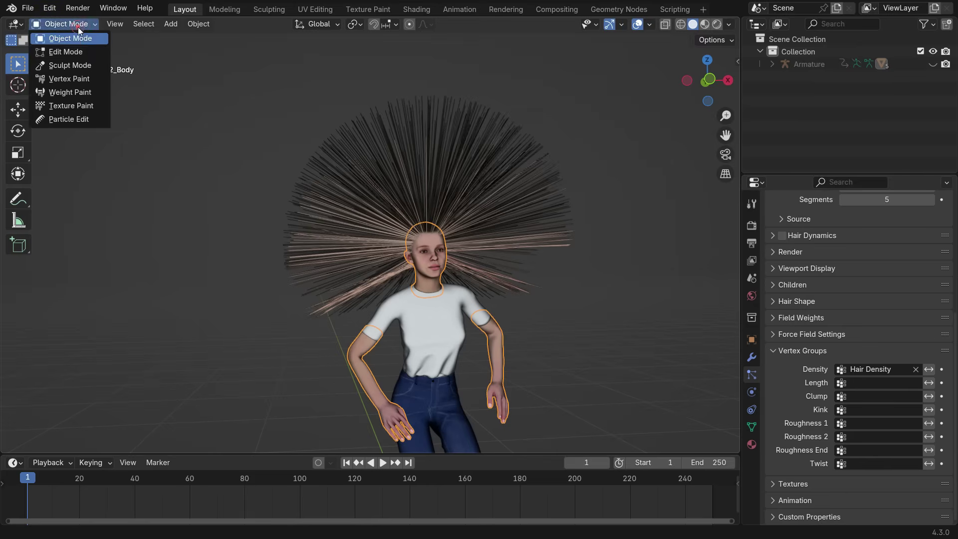
click(88, 117)
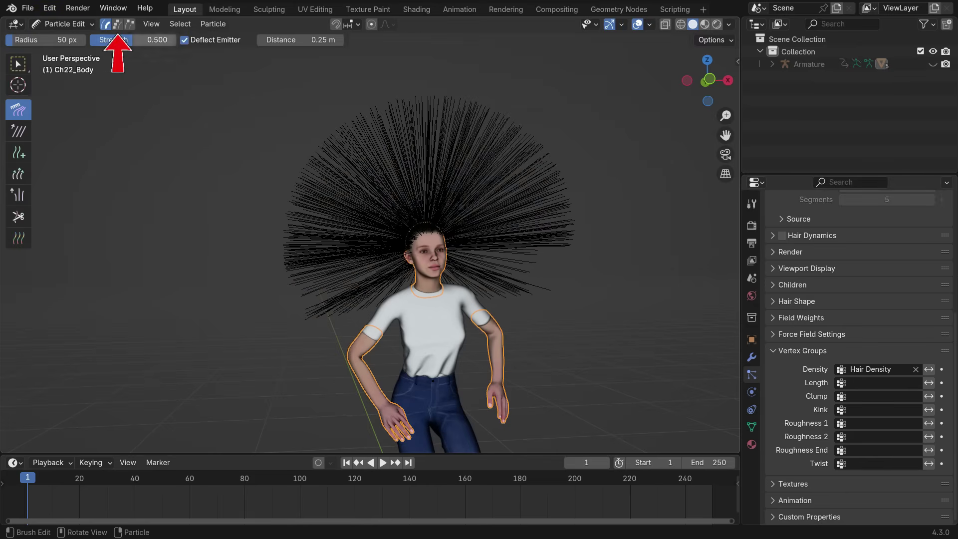
Step: Show the strands' control points with Point select mode, and set the particle system's Segments to 10 in Object Mode
click(118, 27)
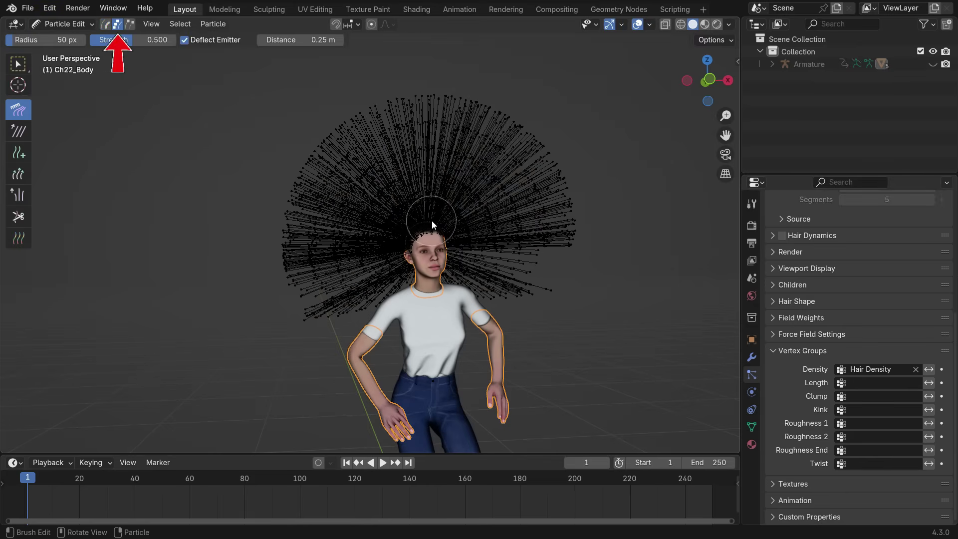
scroll(424, 200, up, 2)
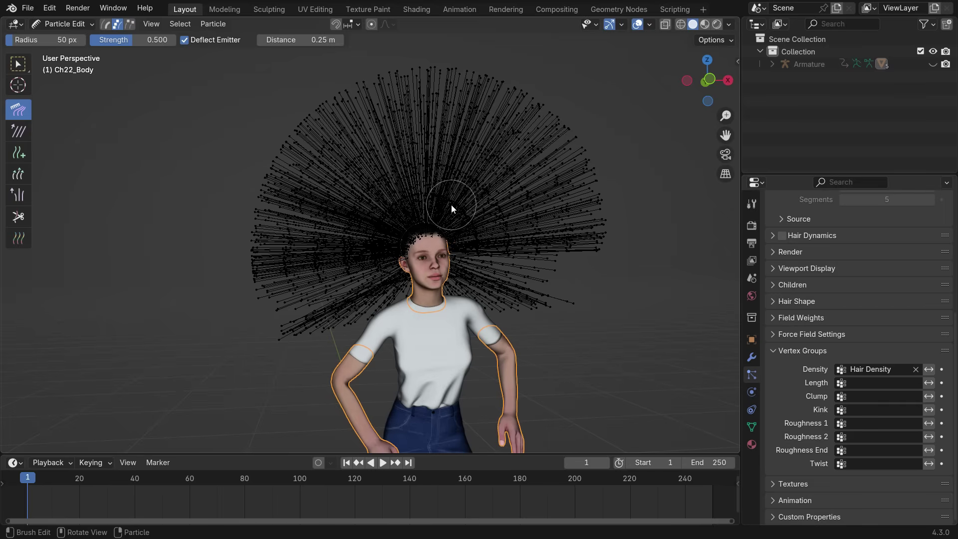
click(51, 22)
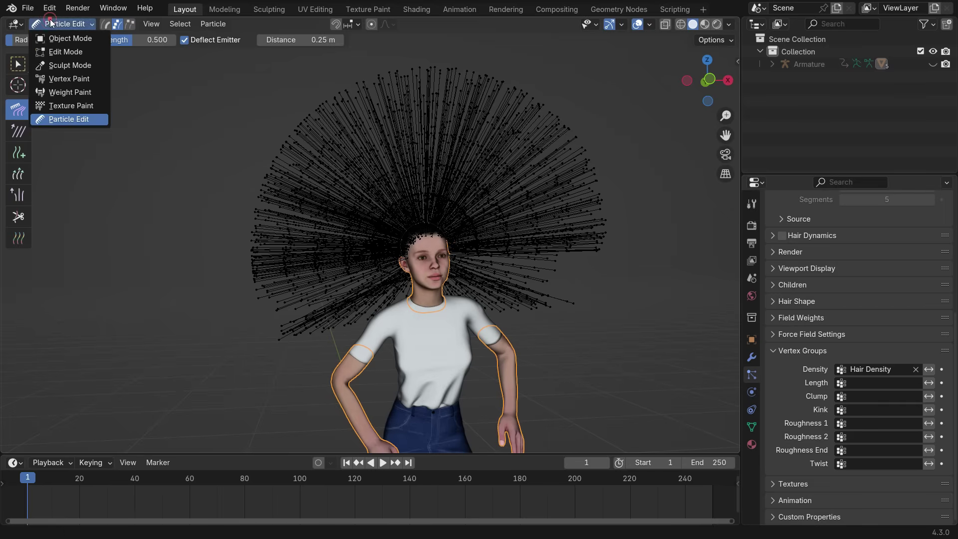
click(62, 39)
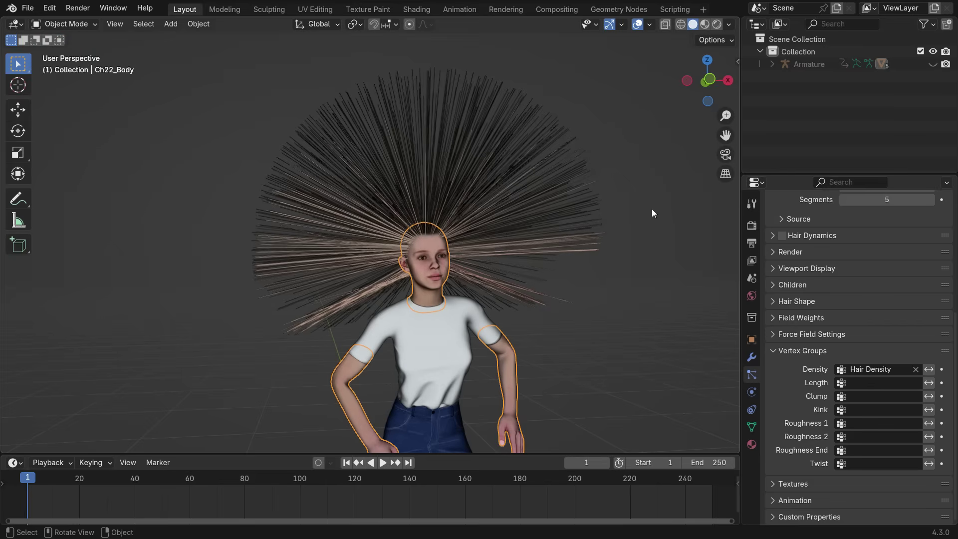
scroll(816, 296, up, 5)
click(903, 329)
text(10)
key(Return)
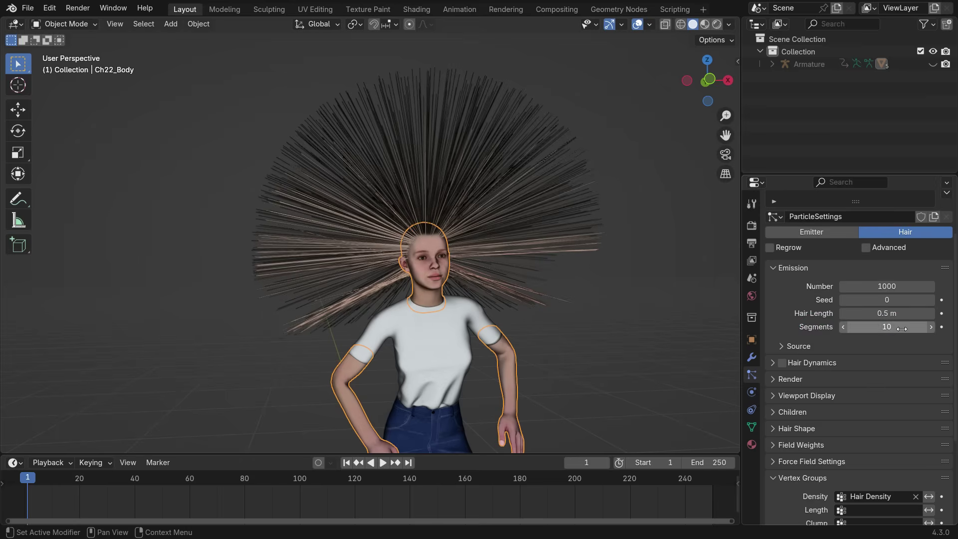
Step: Return the body mesh to Particle Edit mode and comb the strands above the head down toward one side
click(59, 25)
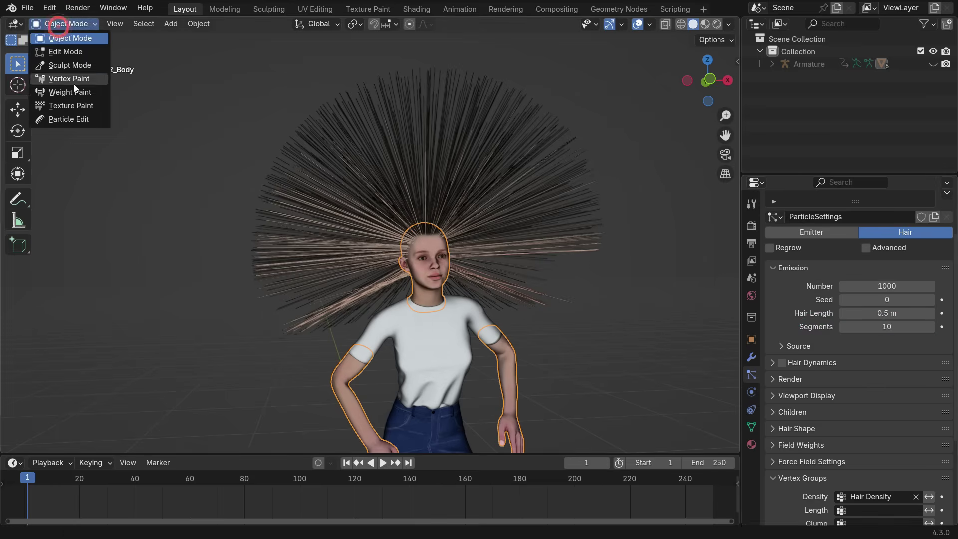
click(76, 121)
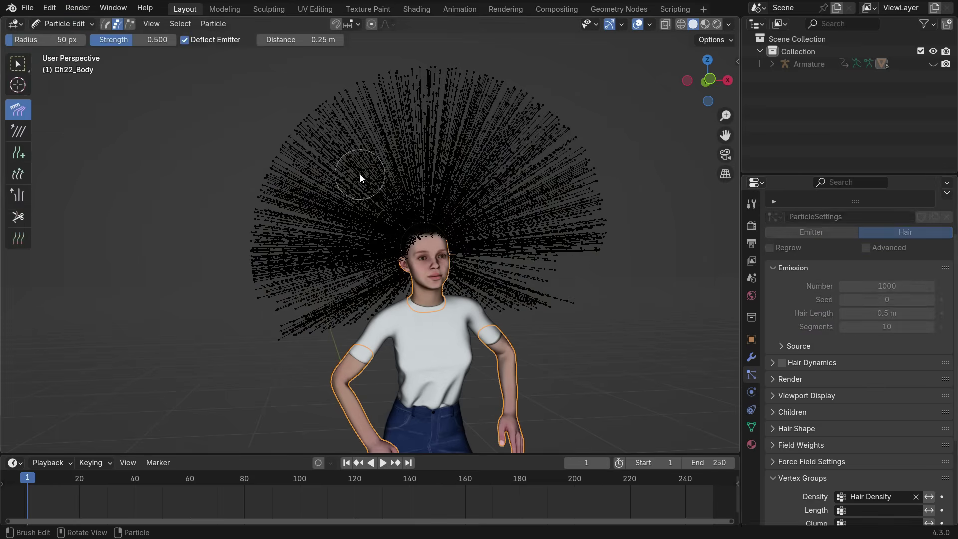
middle_drag(360, 175, 346, 170)
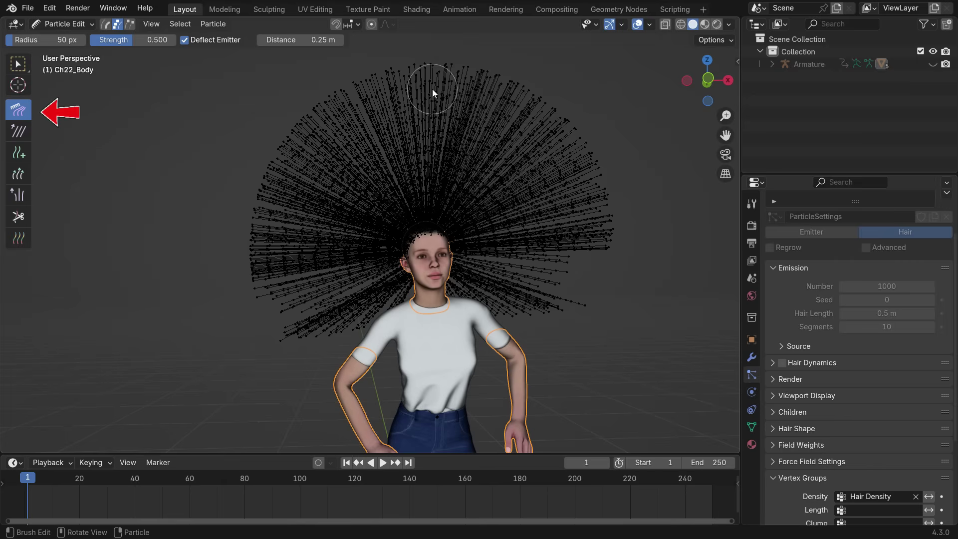
mouse_move(433, 89)
mouse_down()
mouse_move(518, 86)
mouse_move(586, 161)
mouse_up()
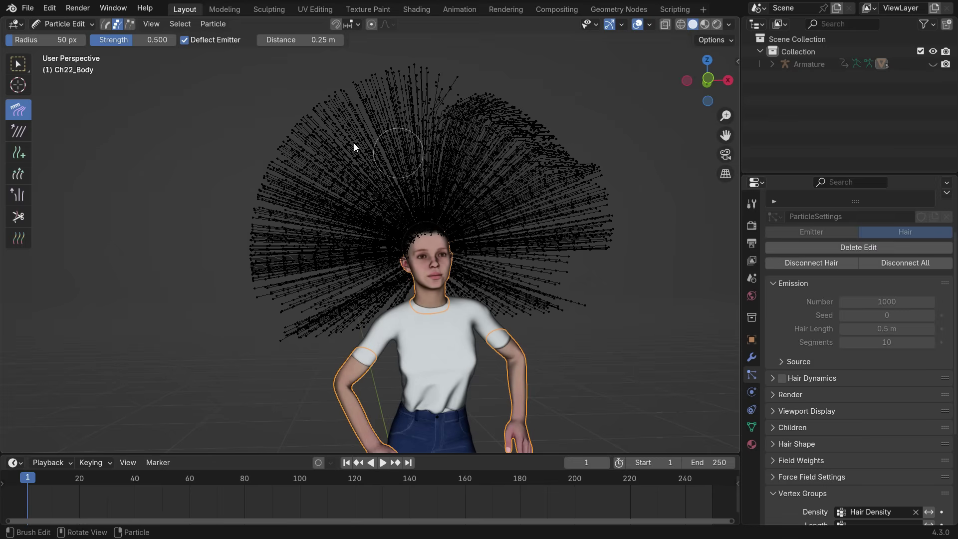
Step: Set the Comb brush's Strength to 1.000 and Radius to 95 px, and comb the upper hair down on both sides
drag(149, 41, 155, 48)
mouse_move(421, 90)
mouse_down()
mouse_move(353, 101)
mouse_move(364, 167)
mouse_move(295, 222)
mouse_move(296, 260)
mouse_up()
key(f)
click(370, 194)
drag(464, 119, 561, 163)
scroll(493, 136, up, 3)
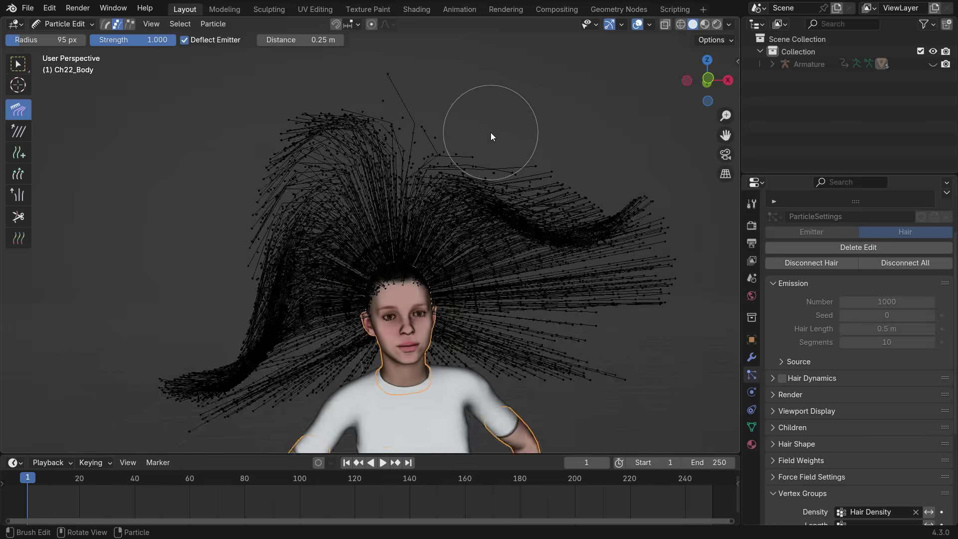
scroll(415, 154, up, 2)
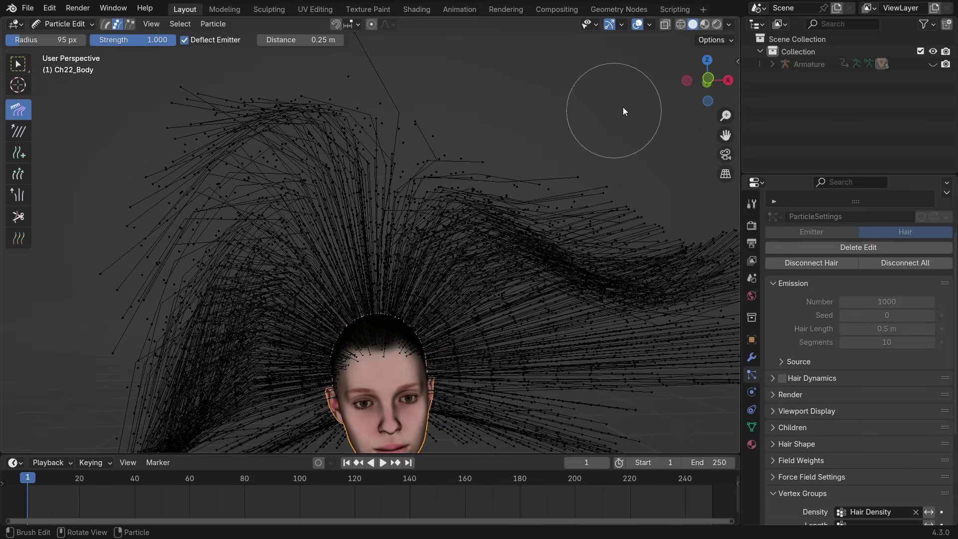
Step: Raise the viewport display Path Steps so the strands are drawn as smooth curves
click(713, 40)
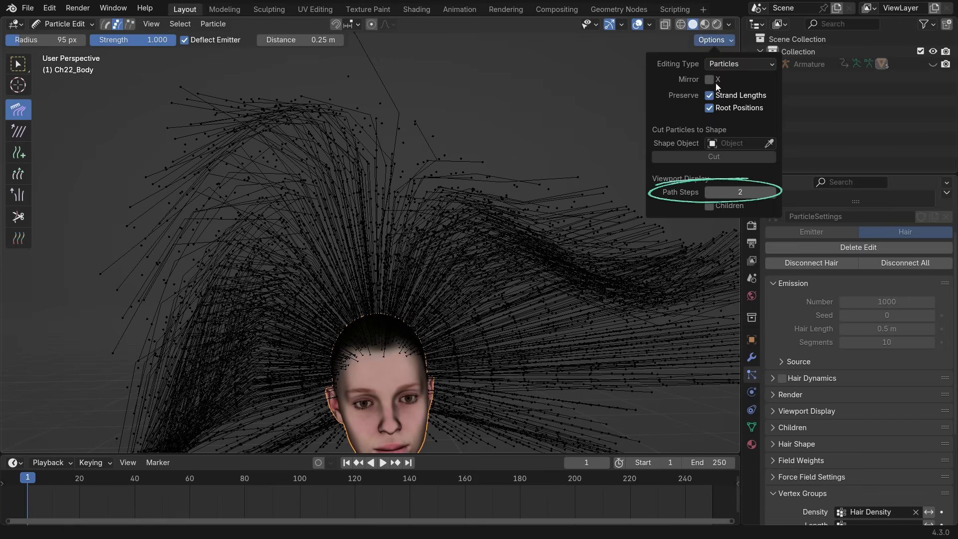
click(751, 192)
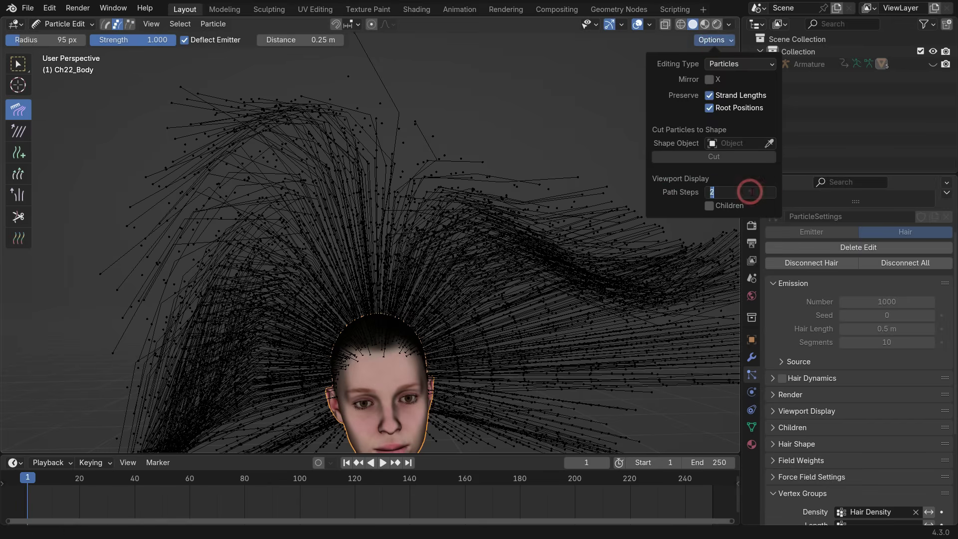
key(Return)
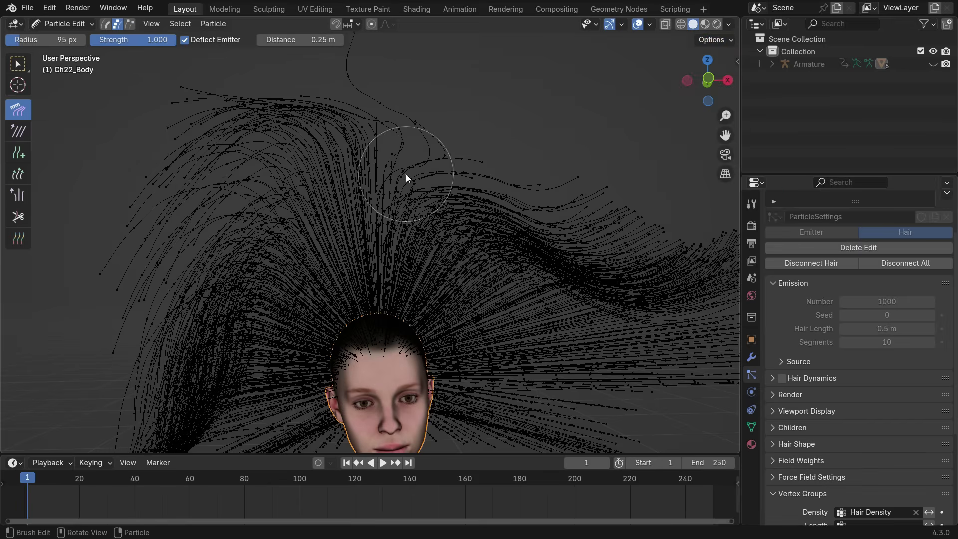
Step: Comb the hair on the upper side of the head outward and down in long, flowing strokes
scroll(422, 159, up, 1)
mouse_move(409, 197)
mouse_down()
mouse_move(476, 181)
mouse_move(510, 291)
mouse_move(624, 194)
mouse_up()
scroll(402, 190, down, 5)
mouse_move(461, 207)
mouse_down()
mouse_move(564, 235)
mouse_move(495, 264)
mouse_up()
scroll(428, 292, up, 4)
mouse_move(431, 145)
mouse_down()
mouse_move(484, 156)
mouse_move(599, 249)
mouse_up()
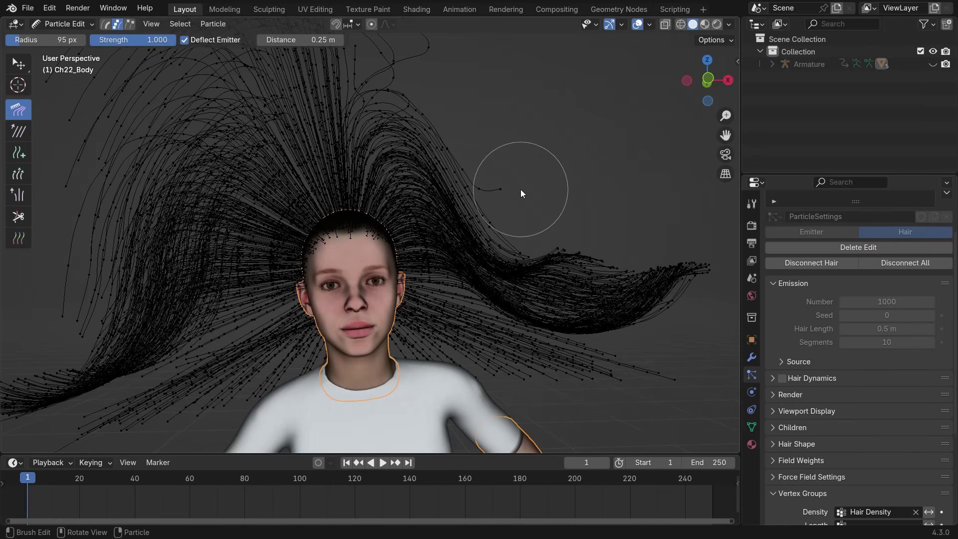
Step: Turn on X-ray and comb all the hair backward and upward behind the head in the right orthographic view
click(665, 25)
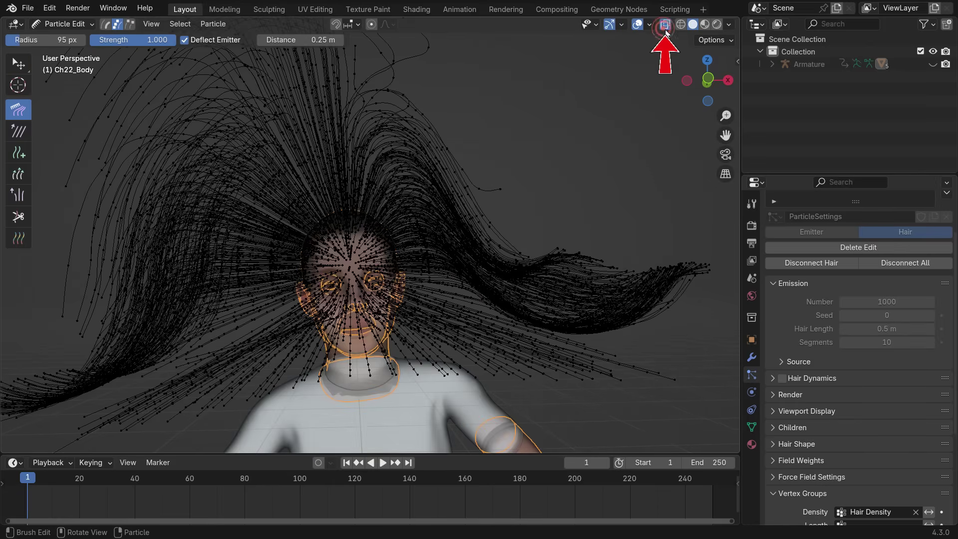
key(KP_3)
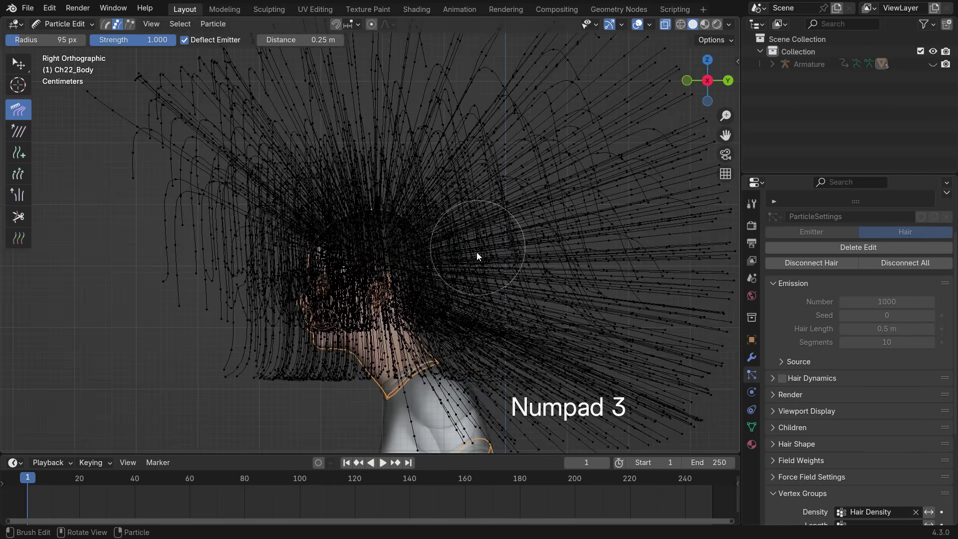
scroll(319, 264, down, 4)
drag(297, 280, 463, 179)
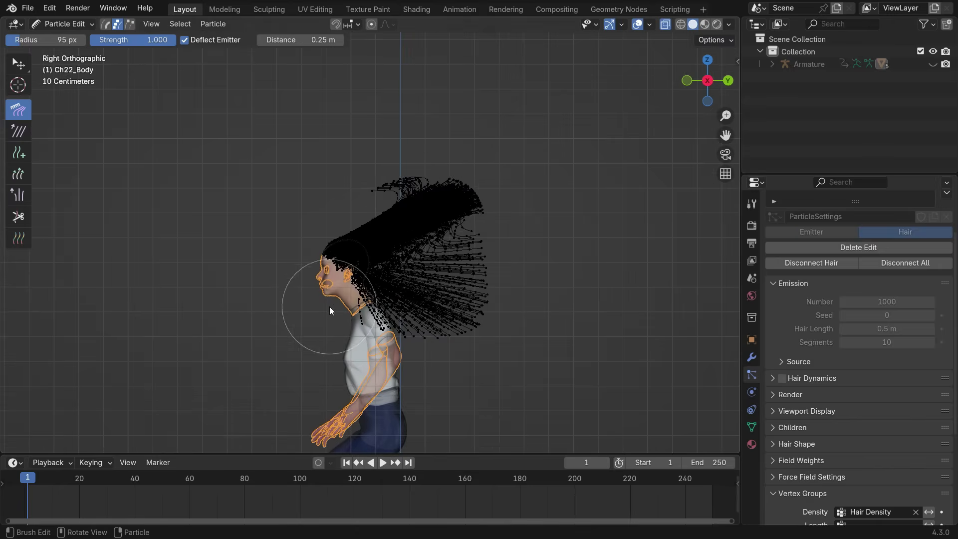
drag(329, 307, 479, 197)
drag(378, 205, 490, 169)
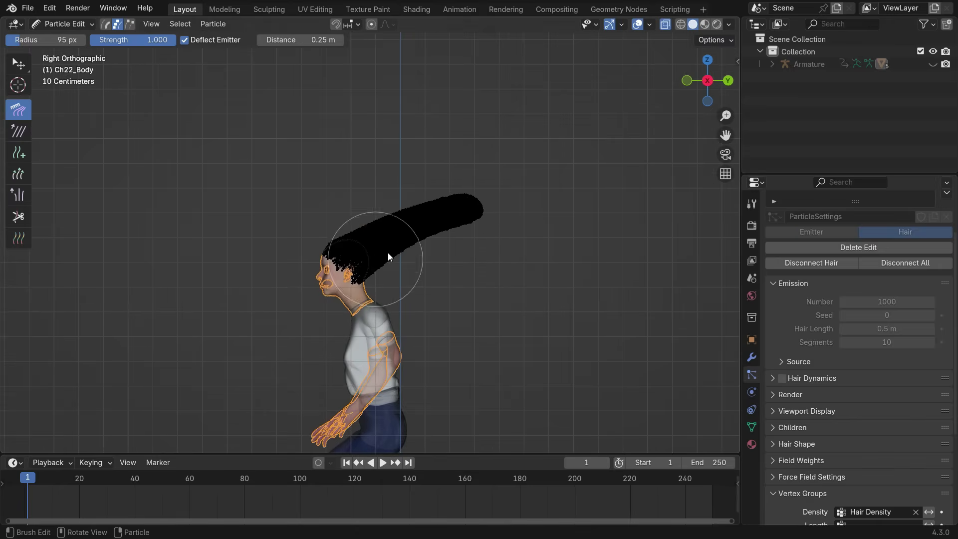
drag(388, 253, 477, 205)
scroll(400, 251, up, 2)
scroll(368, 284, up, 3)
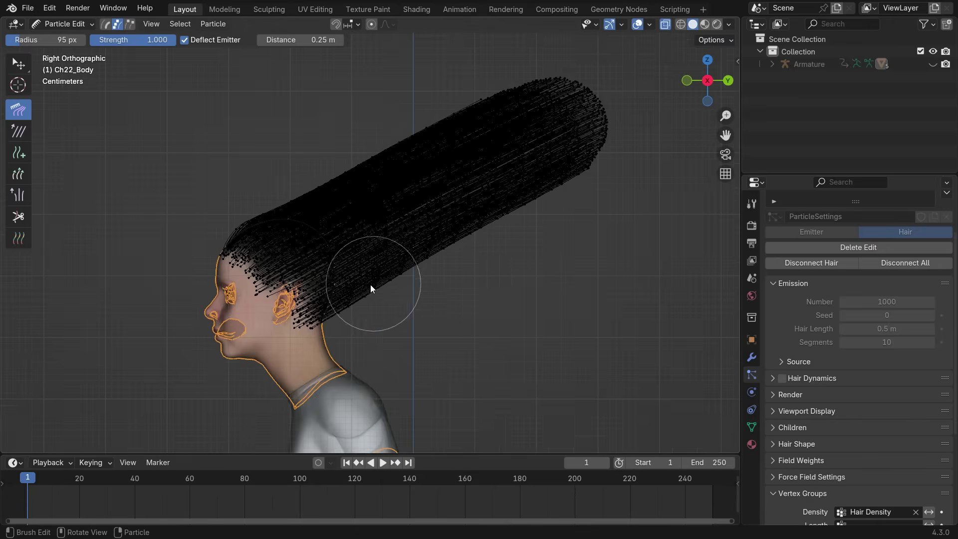
Step: Comb the hair close to the skull and pinch it into a narrow ponytail base behind the crown
mouse_move(364, 299)
mouse_down()
mouse_move(365, 259)
mouse_move(268, 142)
mouse_up()
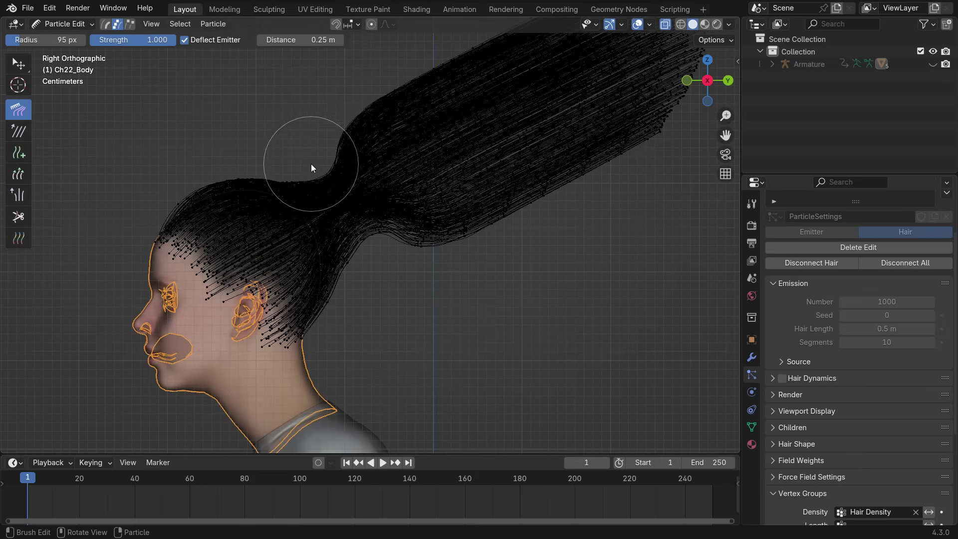
scroll(315, 169, up, 2)
mouse_move(368, 277)
mouse_down()
mouse_move(360, 220)
mouse_move(364, 255)
mouse_up()
scroll(366, 280, down, 1)
scroll(371, 281, down, 3)
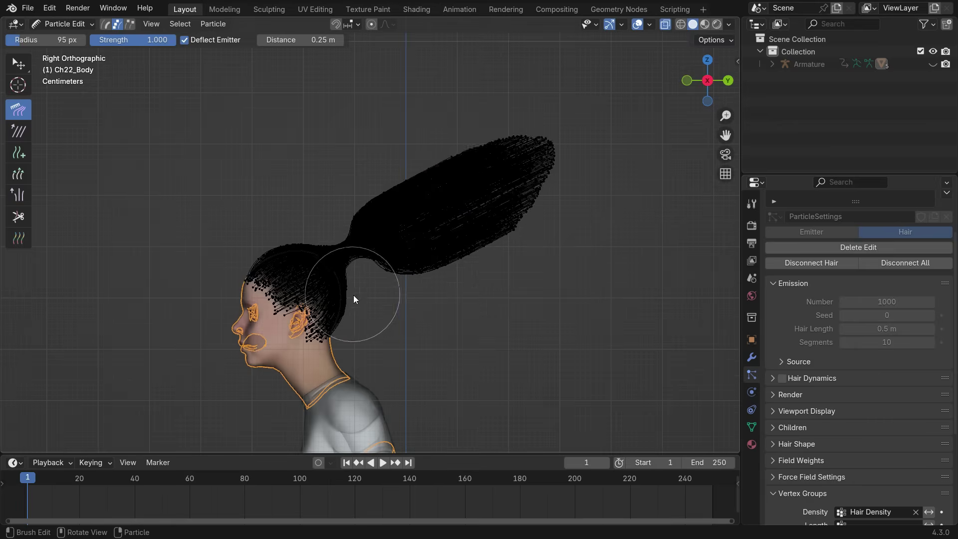
Step: Comb the ponytail's loose length downward so it arches from its base and hangs behind the head
mouse_move(360, 297)
mouse_down()
mouse_move(462, 244)
mouse_move(447, 406)
mouse_up()
scroll(381, 257, up, 3)
scroll(381, 258, down, 3)
mouse_move(390, 265)
mouse_down()
mouse_move(429, 432)
mouse_move(425, 416)
mouse_up()
scroll(329, 194, up, 1)
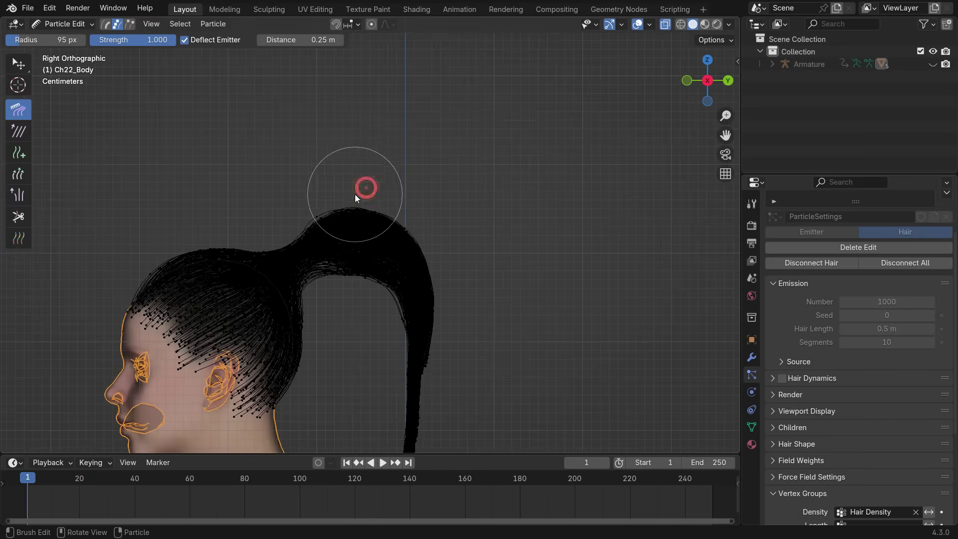
middle_drag(349, 195, 367, 322)
Step: Comb the strands on both sides inward toward the ponytail's centre in the top orthographic view
key(KP_7)
scroll(409, 308, up, 7)
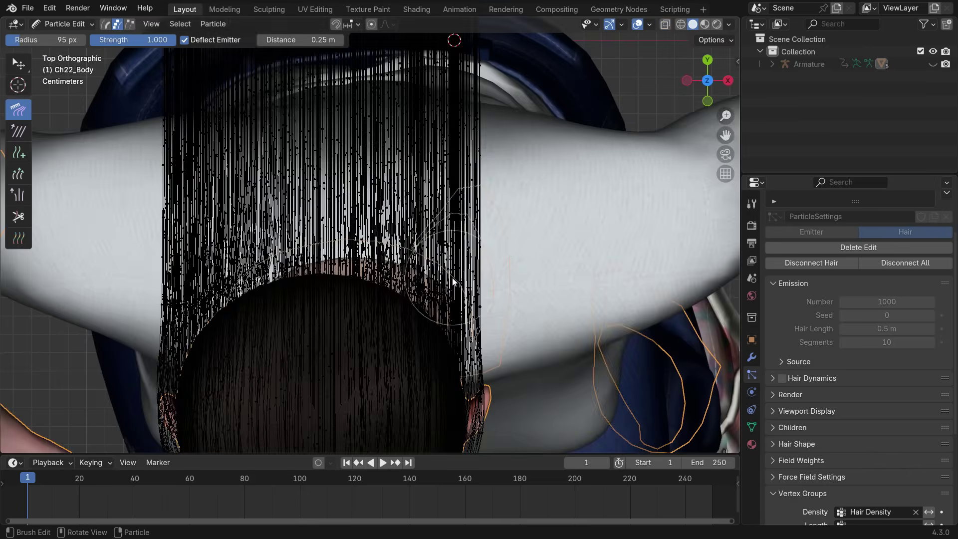
scroll(498, 274, down, 2)
drag(502, 279, 439, 236)
mouse_move(238, 299)
mouse_down()
mouse_move(282, 241)
mouse_move(333, 235)
mouse_up()
scroll(357, 230, up, 2)
drag(484, 247, 439, 244)
drag(297, 253, 351, 243)
drag(476, 262, 434, 254)
drag(466, 301, 429, 272)
drag(250, 349, 327, 258)
drag(474, 240, 439, 235)
scroll(250, 280, down, 3)
scroll(321, 168, up, 2)
drag(406, 263, 434, 196)
mouse_move(441, 192)
mouse_down()
mouse_move(465, 143)
mouse_move(444, 123)
mouse_up()
Step: Refine the gathered side strands with a lower comb Strength, and restore the Strength to 1.000
drag(165, 40, 136, 40)
mouse_move(245, 277)
mouse_down()
mouse_move(224, 232)
mouse_move(217, 110)
mouse_move(240, 214)
mouse_move(347, 232)
mouse_move(410, 129)
mouse_move(355, 289)
mouse_move(303, 303)
mouse_up()
drag(137, 40, 175, 40)
middle_drag(344, 285, 234, 140)
Step: Tidy the hair around the ponytail base and back of the head from the right, checking the shape from other angles
scroll(393, 135, up, 2)
key(KP_3)
scroll(414, 187, up, 2)
mouse_move(410, 330)
mouse_down()
mouse_move(440, 225)
mouse_move(424, 183)
mouse_up()
mouse_move(357, 97)
mouse_down()
mouse_move(409, 173)
mouse_move(505, 195)
mouse_move(431, 188)
mouse_up()
scroll(514, 209, down, 5)
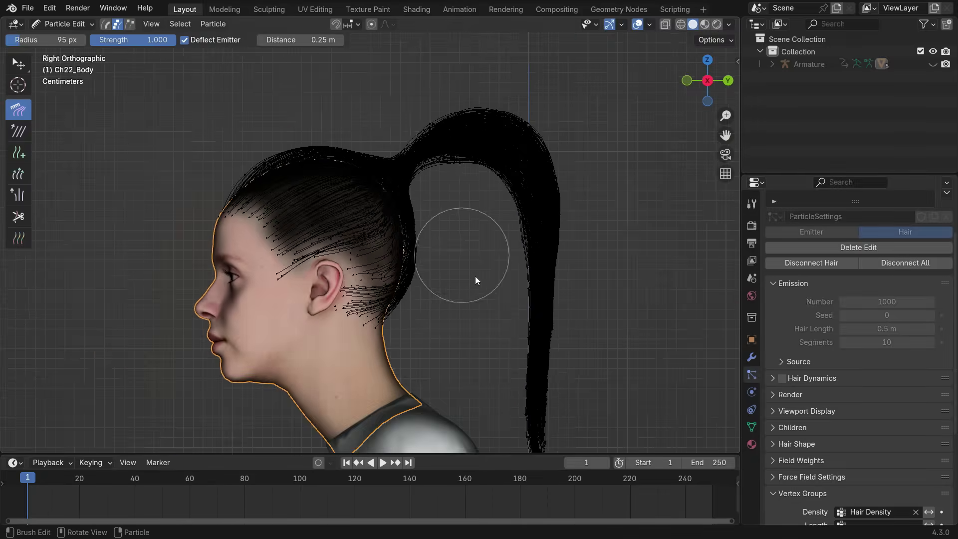
scroll(435, 292, up, 5)
mouse_move(419, 285)
middle_down()
mouse_move(225, 356)
mouse_move(490, 335)
mouse_move(229, 215)
middle_up()
middle_drag(247, 259, 334, 304)
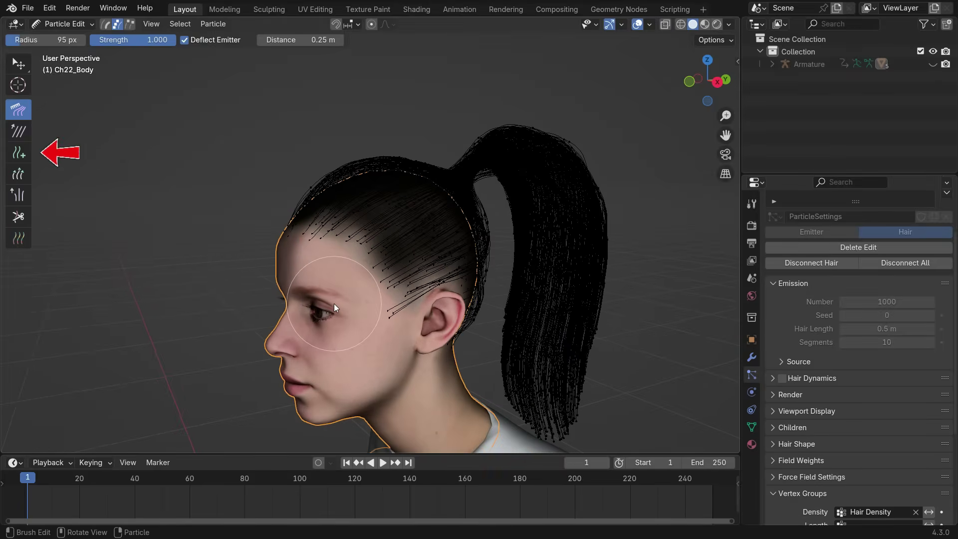
Step: Set up the Add brush with Count 1, Interpolate enabled and Keys 10
click(23, 154)
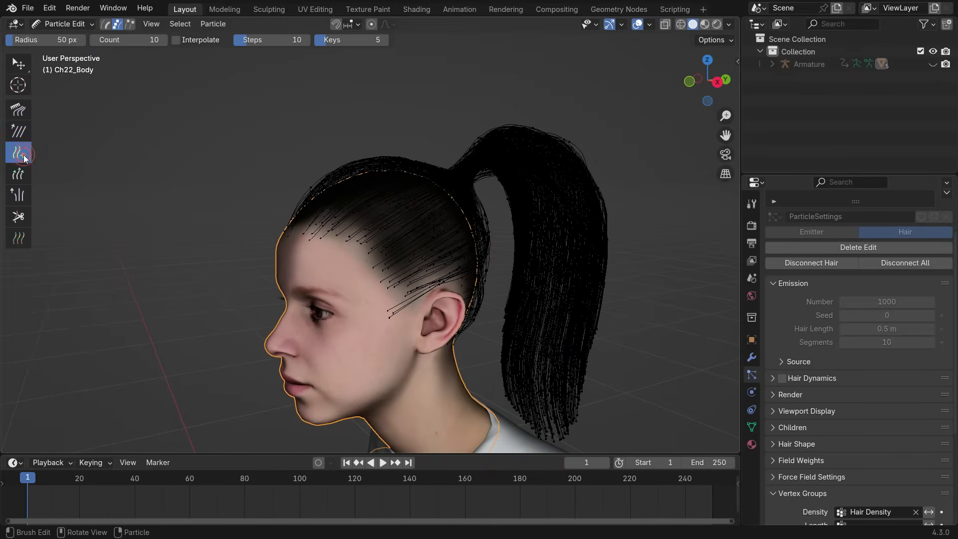
click(149, 40)
text(1)
key(Return)
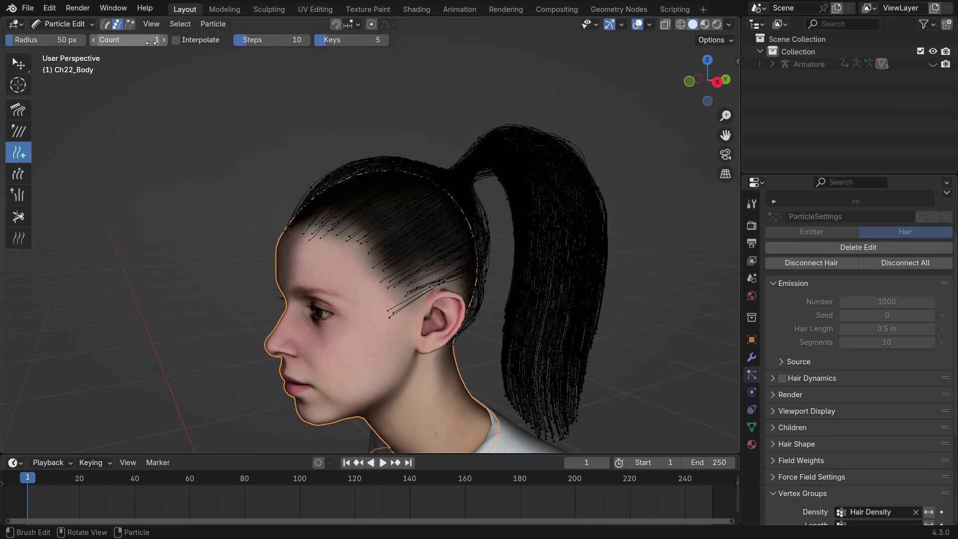
click(178, 42)
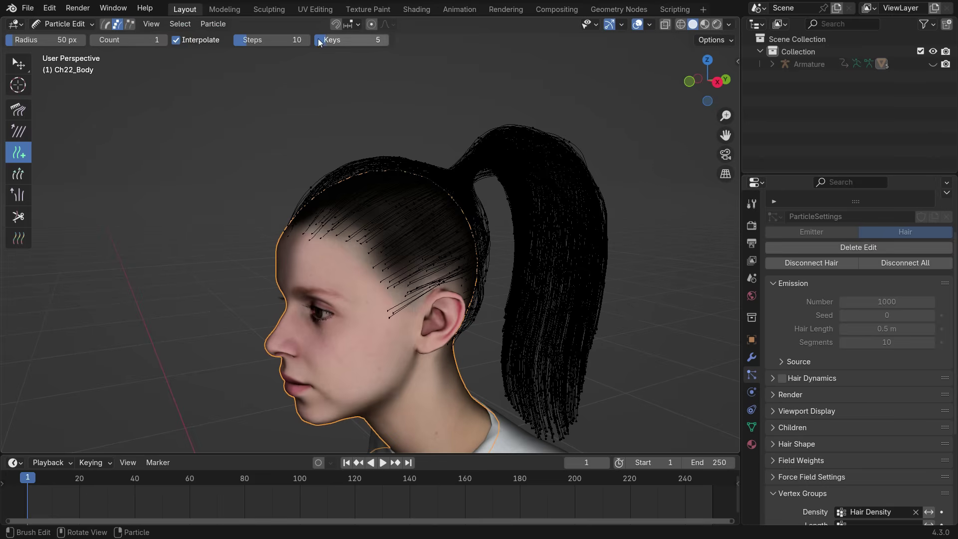
click(363, 38)
text(10)
key(Return)
scroll(407, 298, up, 6)
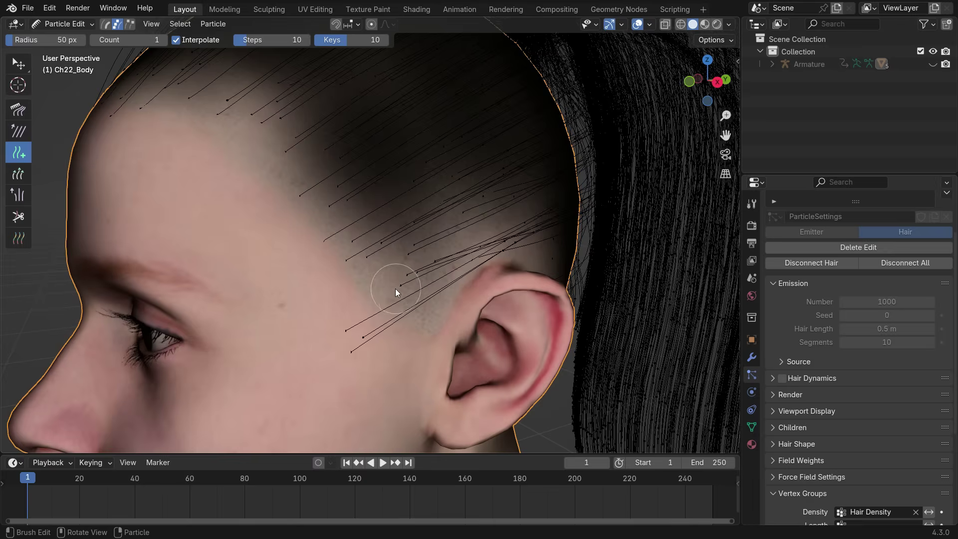
Step: Add single strands in the sparse areas between the ear and temple and along that side's hairline
scroll(395, 288, up, 2)
click(379, 290)
scroll(390, 286, down, 2)
scroll(391, 286, up, 3)
click(421, 304)
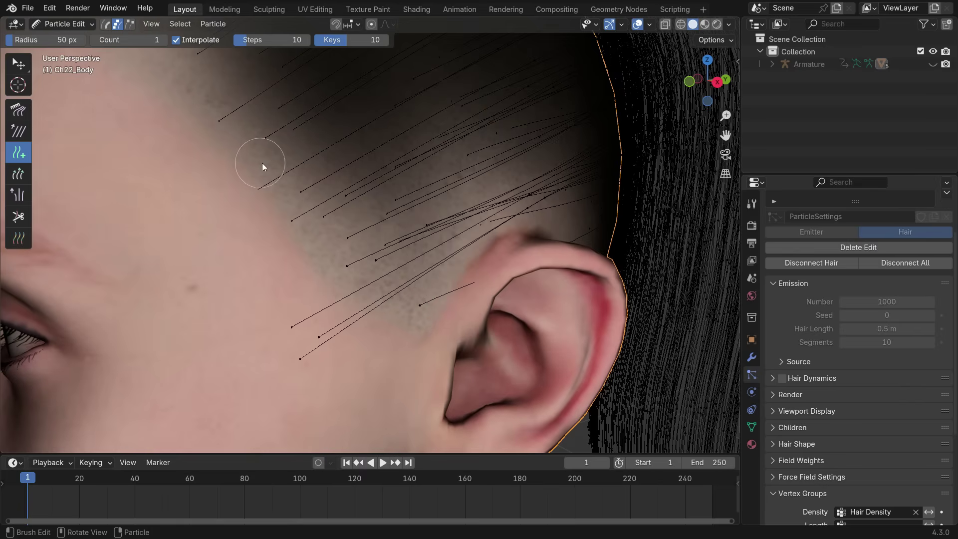
scroll(328, 196, down, 5)
scroll(355, 218, up, 4)
scroll(399, 219, up, 2)
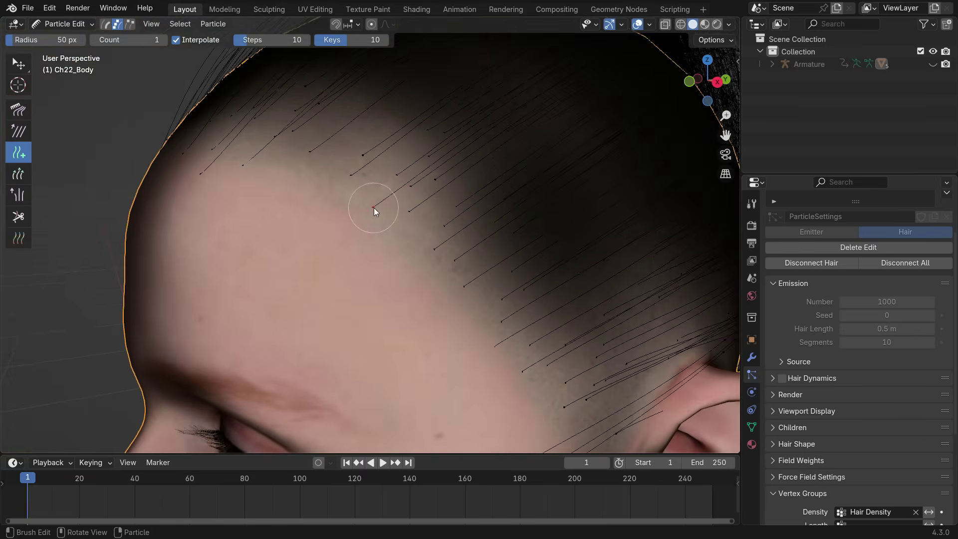
scroll(479, 247, down, 4)
scroll(406, 207, up, 6)
click(406, 206)
Step: Add single strands across the front hairline above the forehead
scroll(451, 221, down, 5)
middle_drag(461, 270, 542, 287)
scroll(344, 218, up, 4)
shift+middle_drag(241, 253, 337, 260)
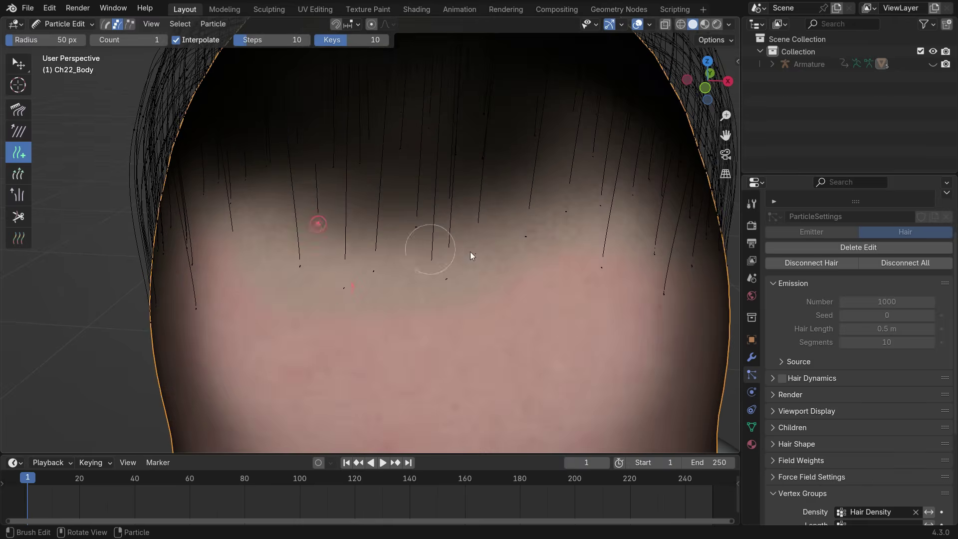
middle_drag(526, 257, 375, 265)
Step: Add single strands along the opposite side's hairline, from the forehead corner down to the ear
scroll(457, 291, down, 3)
middle_drag(435, 294, 470, 302)
scroll(417, 291, up, 3)
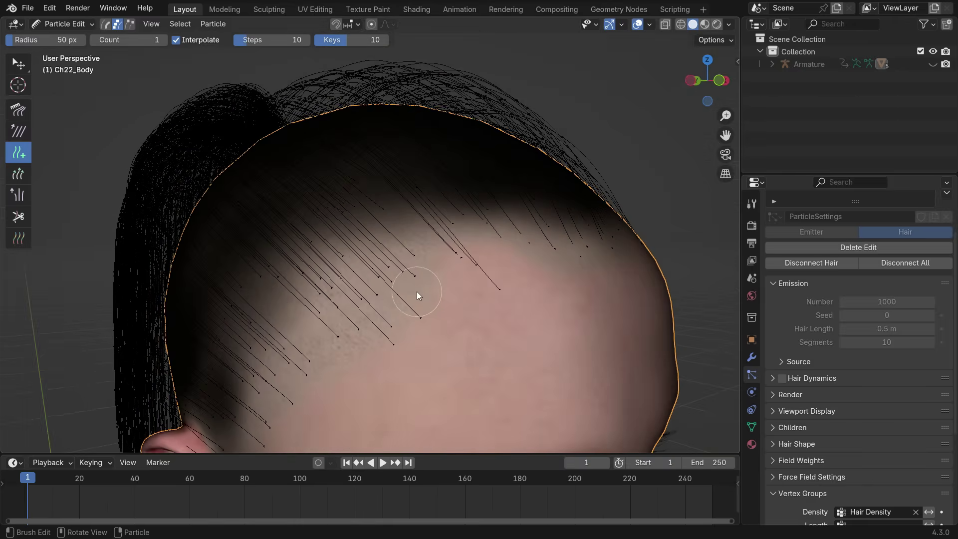
middle_drag(313, 341, 239, 319)
scroll(238, 321, down, 5)
middle_drag(312, 364, 345, 373)
scroll(349, 364, up, 5)
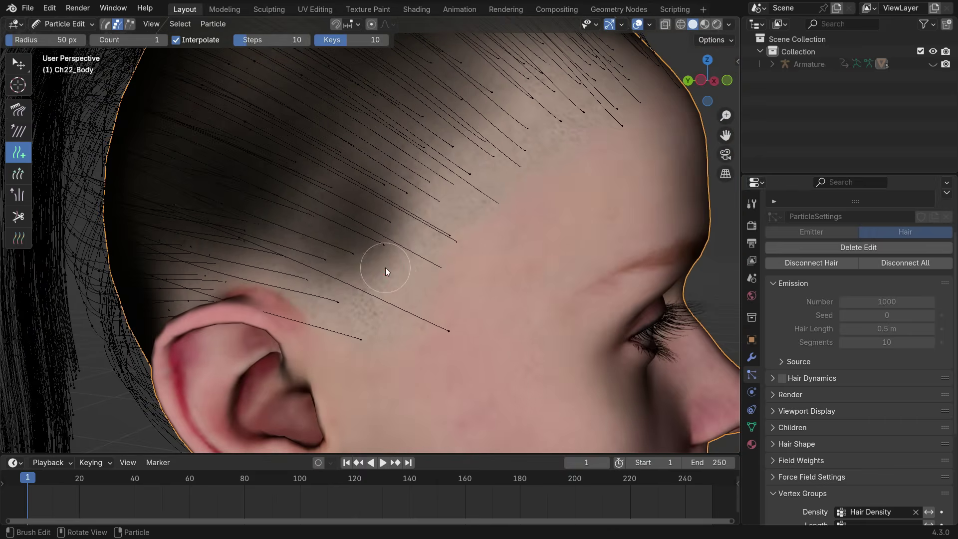
Step: Trim the strands that extend past the hairline at the temple and forehead corner with the Cut brush
click(18, 216)
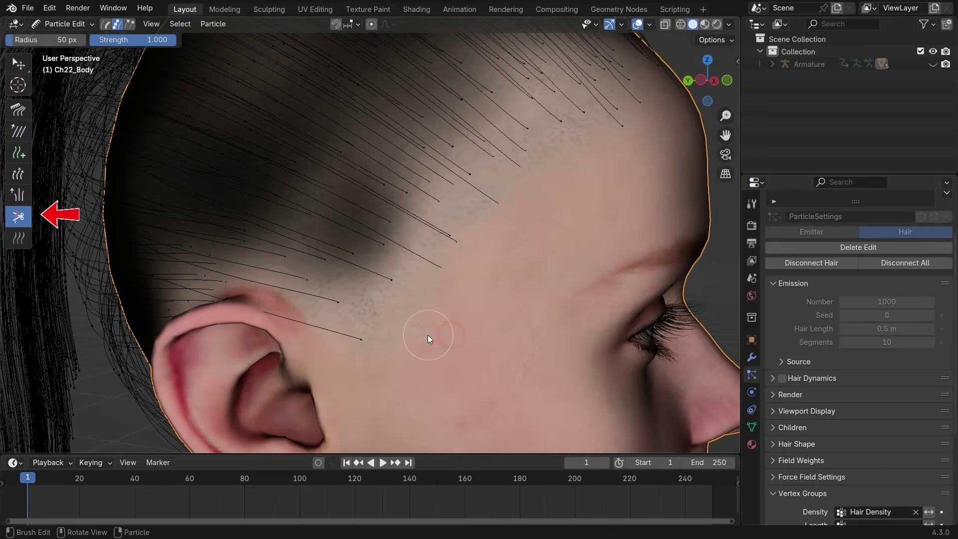
scroll(471, 250, down, 2)
middle_drag(471, 250, 427, 266)
scroll(559, 167, up, 4)
scroll(428, 217, down, 4)
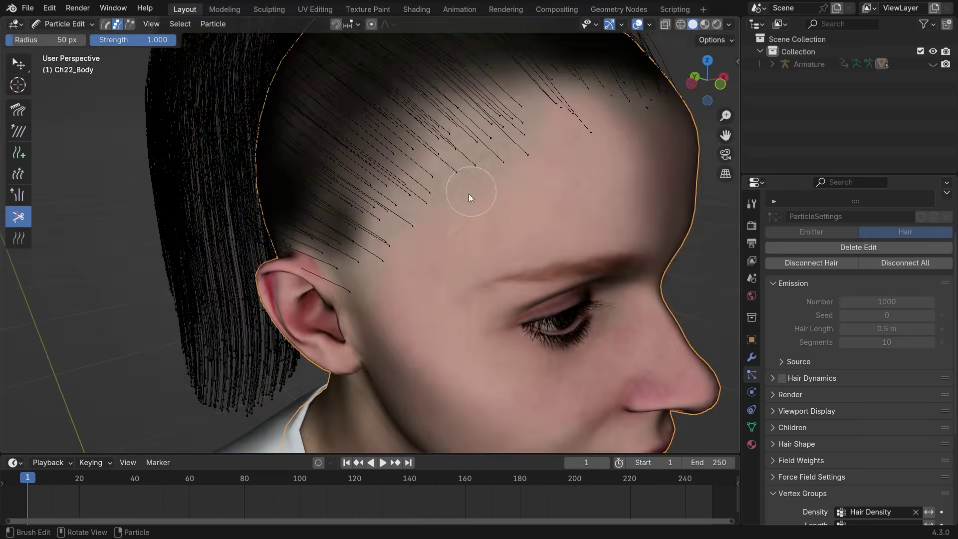
scroll(496, 188, down, 3)
scroll(479, 150, up, 7)
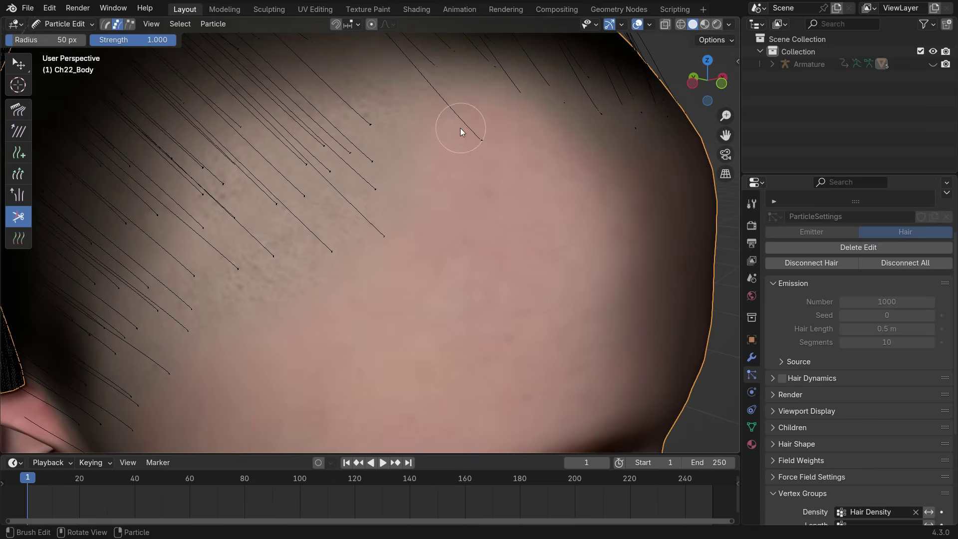
scroll(482, 142, down, 5)
Step: Add a single strand to the gap at the forehead corner of the hairline with the Add brush
click(18, 153)
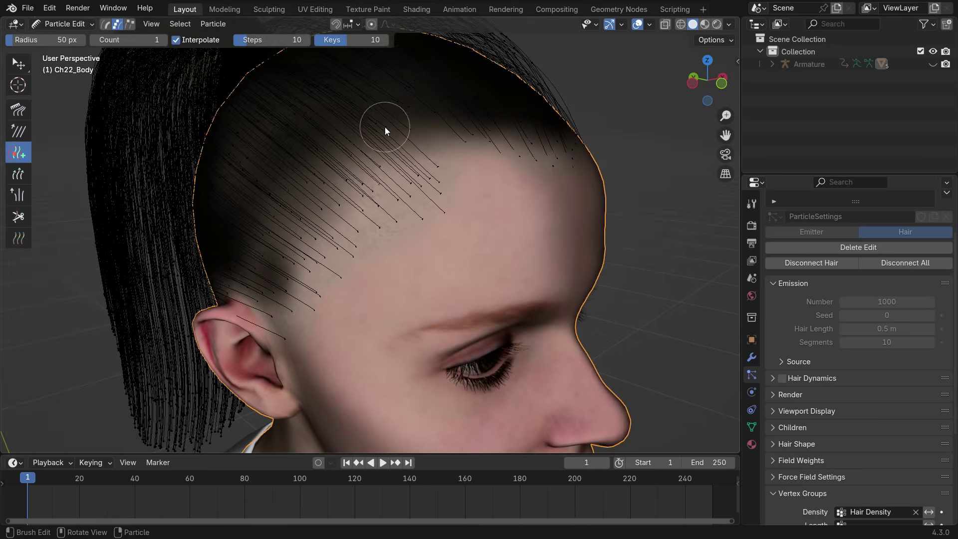
scroll(429, 145, up, 5)
click(457, 169)
scroll(537, 177, down, 6)
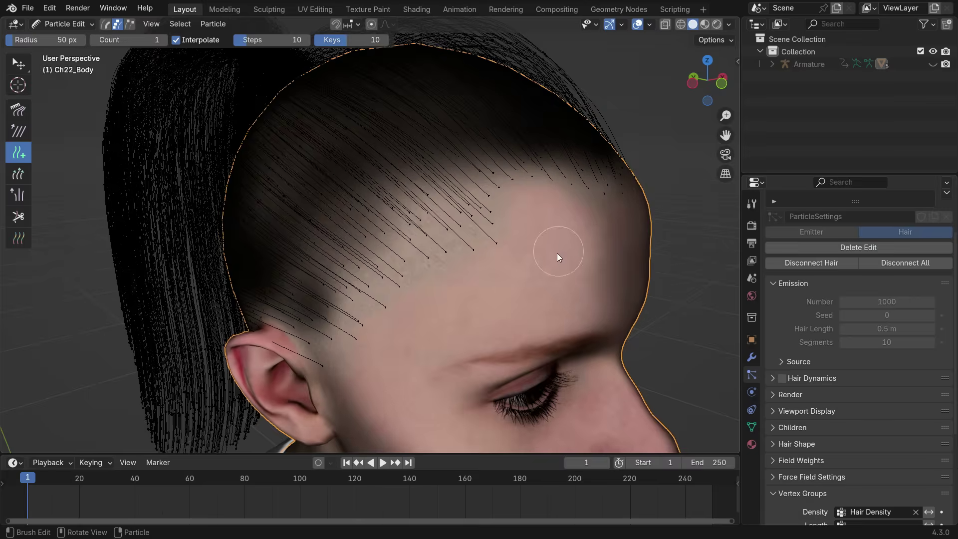
Step: On the opposite side of the head, cut a stray hairline strand and add strands in front of the ear
middle_drag(438, 257, 432, 215)
scroll(479, 305, up, 6)
click(19, 216)
click(404, 312)
click(18, 153)
scroll(472, 320, up, 2)
click(454, 273)
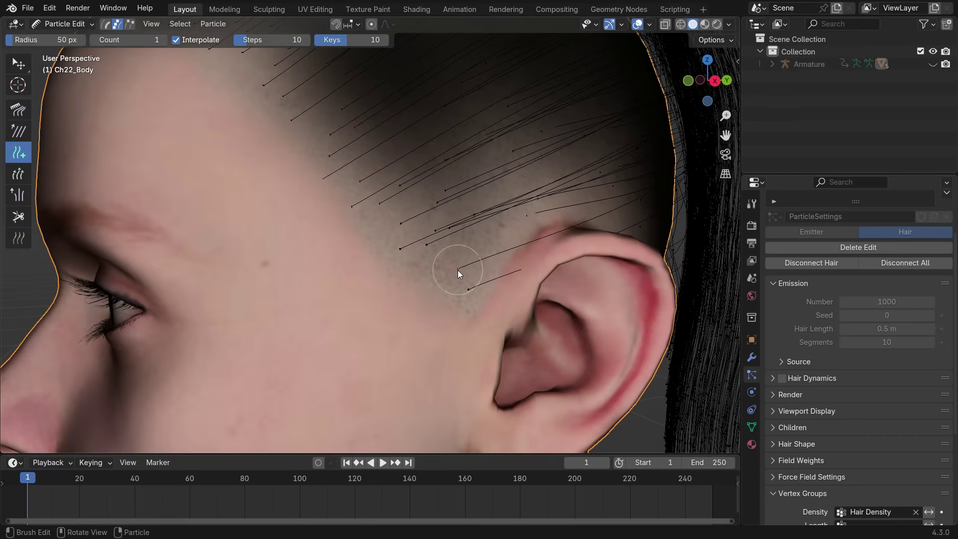
click(435, 271)
scroll(421, 237, down, 4)
Step: Add strands to the sparse scalp area behind that ear, working toward the back of the head
middle_drag(418, 280, 380, 281)
scroll(488, 262, up, 2)
scroll(342, 202, up, 2)
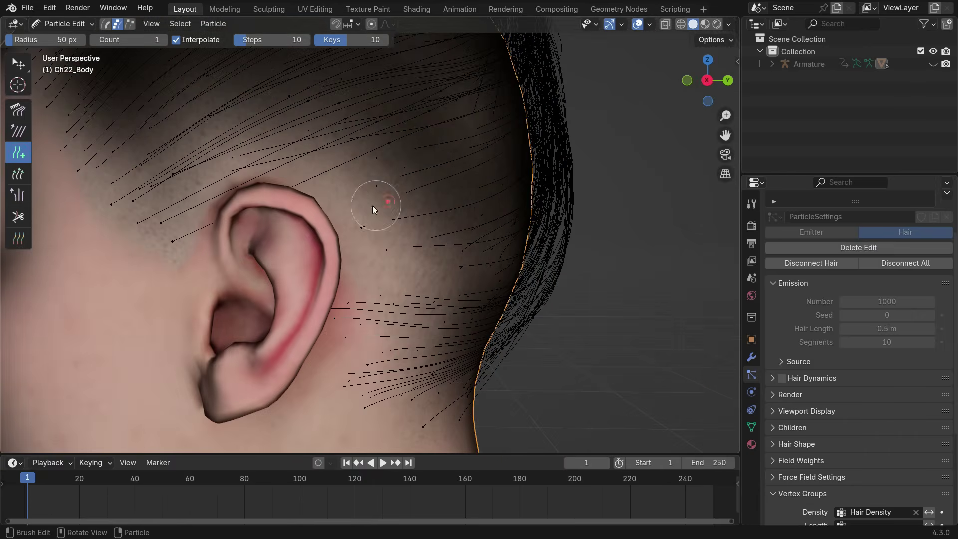
scroll(393, 275, down, 5)
middle_drag(435, 327, 392, 331)
middle_drag(479, 315, 430, 282)
scroll(366, 233, up, 3)
scroll(364, 233, down, 4)
Step: Add strands behind the other ear and along the hairline toward the nape
middle_drag(388, 251, 603, 296)
scroll(603, 296, up, 2)
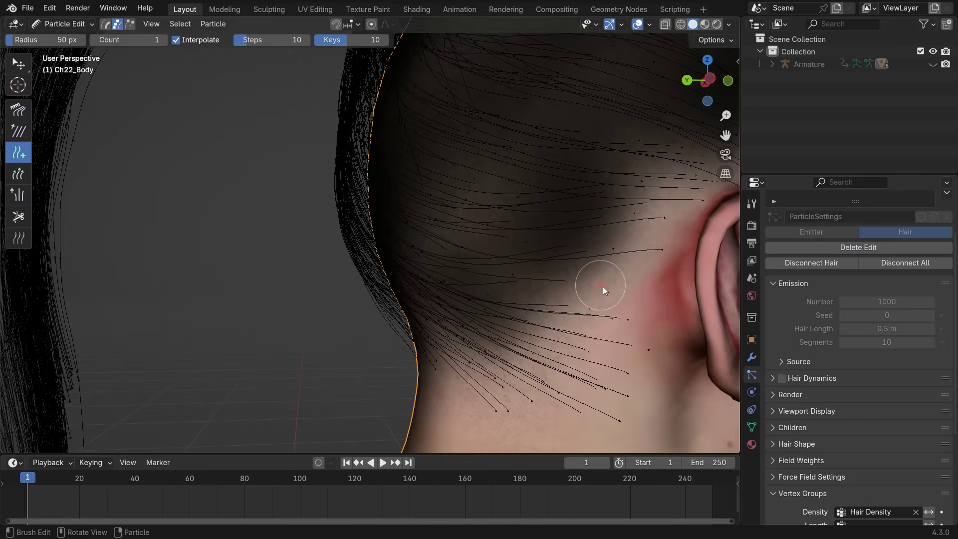
scroll(616, 271, up, 2)
scroll(616, 272, down, 4)
scroll(469, 325, up, 4)
scroll(468, 325, down, 5)
middle_drag(516, 305, 629, 292)
scroll(495, 283, down, 3)
middle_drag(496, 283, 568, 283)
scroll(569, 283, down, 3)
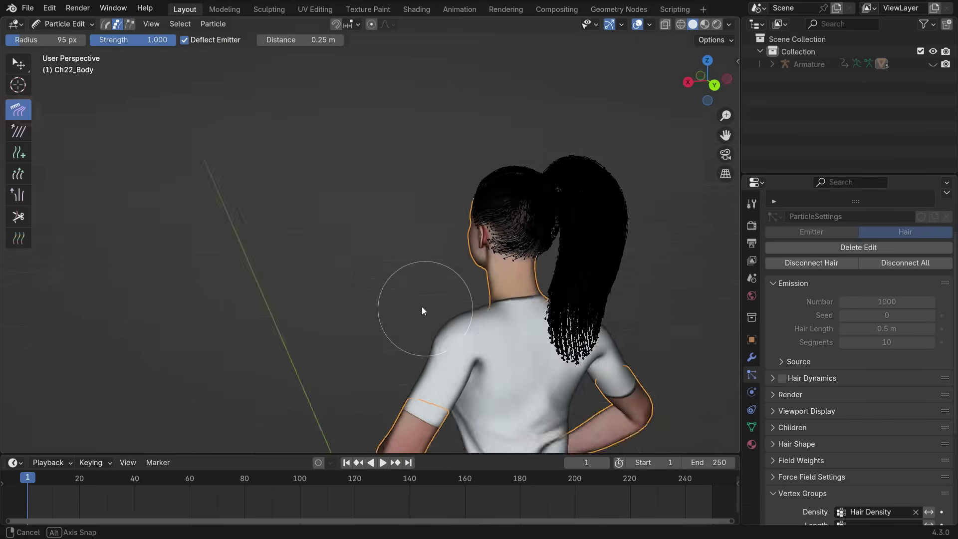
scroll(649, 384, up, 3)
Step: Refine the strands around the nape and ponytail with the Comb brush at a 95 px radius
middle_drag(692, 400, 606, 367)
drag(620, 325, 594, 360)
drag(477, 250, 465, 298)
mouse_move(477, 336)
mouse_down()
mouse_move(530, 362)
mouse_move(535, 384)
mouse_up()
scroll(535, 385, down, 4)
middle_drag(544, 384, 543, 312)
scroll(589, 384, up, 3)
scroll(543, 312, up, 4)
scroll(421, 262, up, 2)
scroll(422, 262, down, 1)
middle_drag(399, 287, 496, 303)
scroll(496, 303, down, 4)
middle_drag(441, 293, 415, 281)
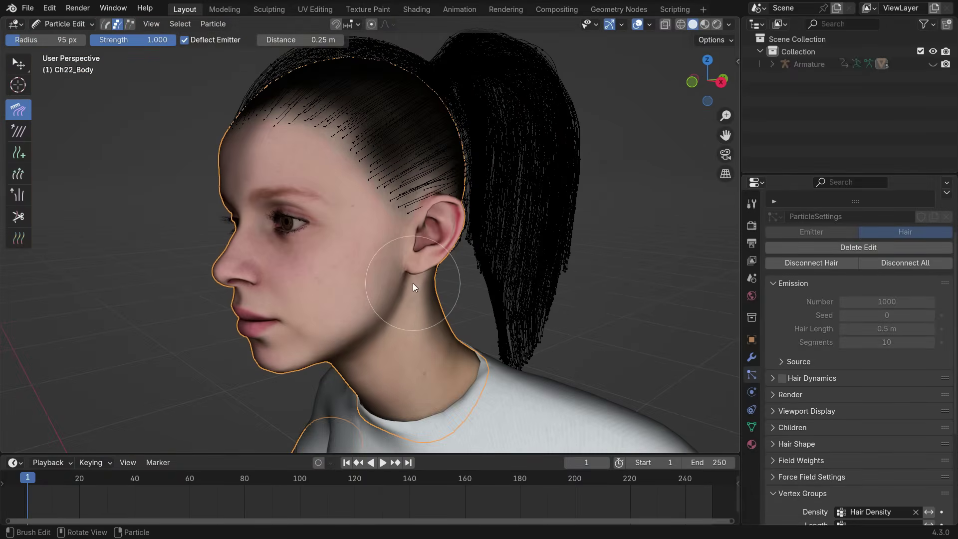
Step: Return from Particle Edit to Object Mode and view the hair from the side
click(68, 25)
click(80, 39)
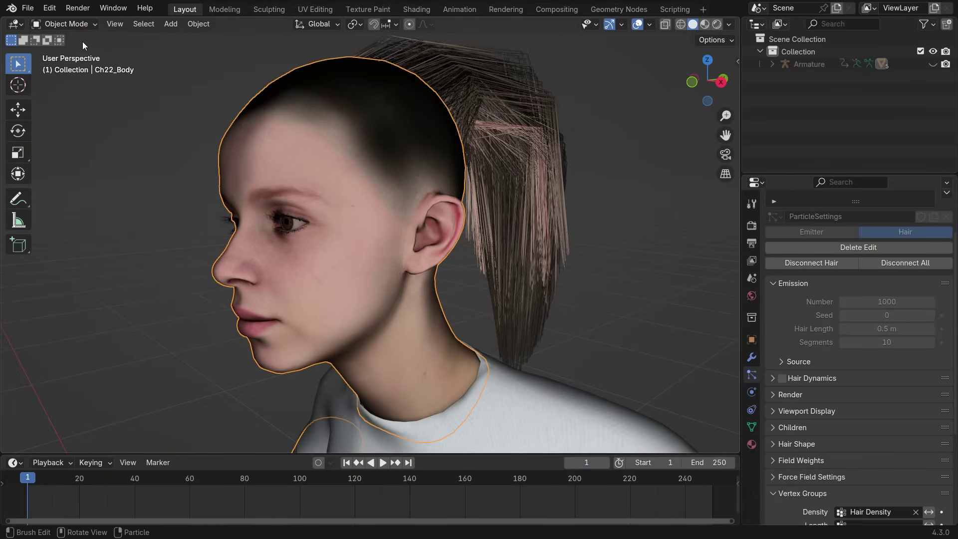
middle_drag(226, 203, 287, 244)
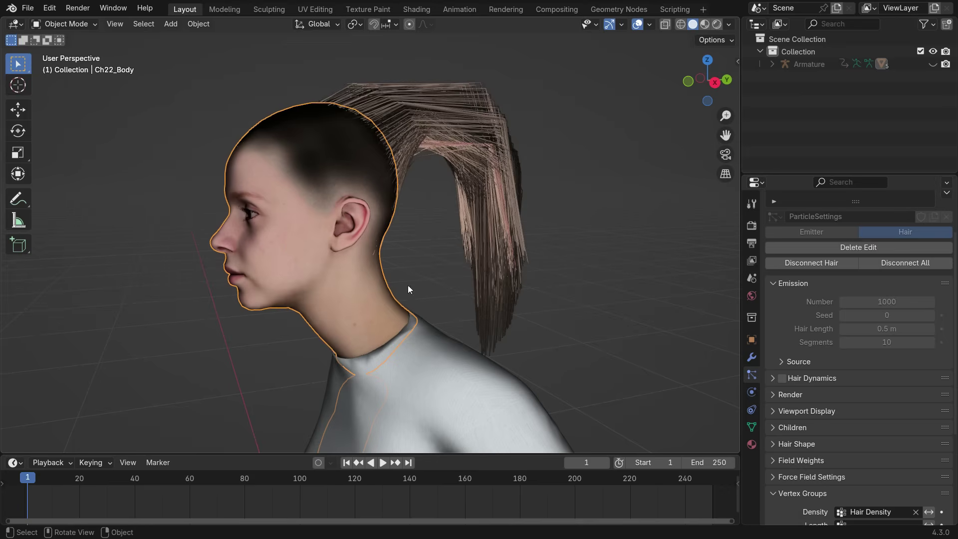
Step: Set the hair's viewport Strand Steps to 7 and enable B-Spline for its render path
click(816, 410)
scroll(815, 409, down, 5)
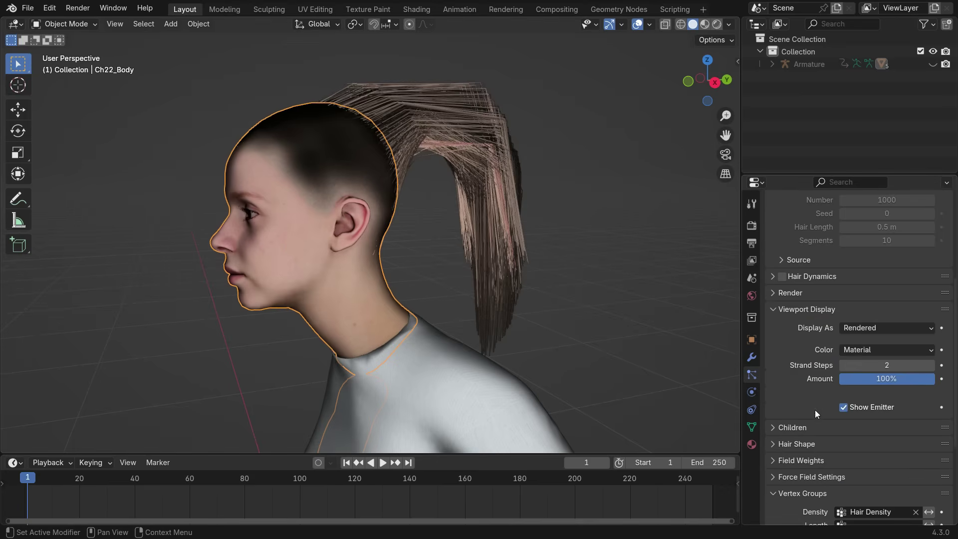
click(932, 365)
click(932, 365)
click(931, 365)
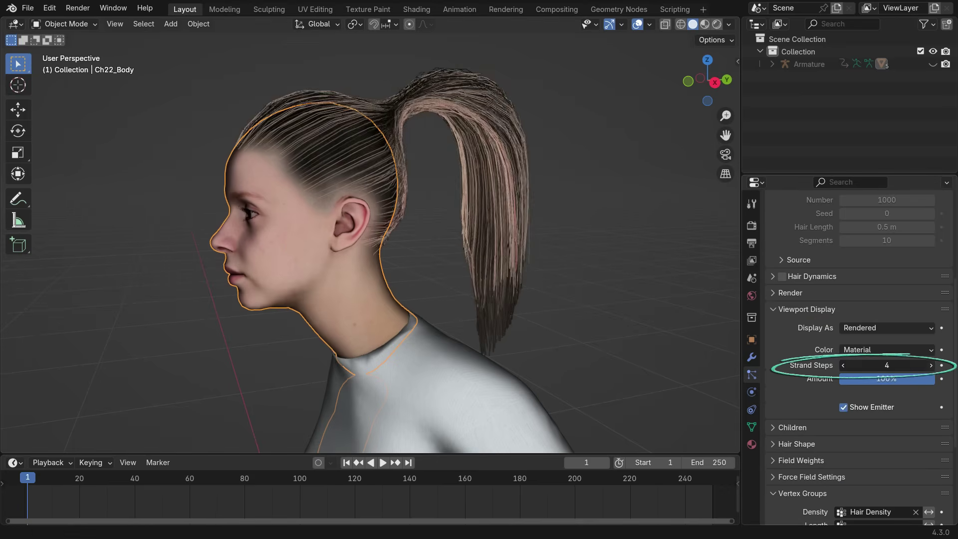
click(932, 365)
click(932, 365)
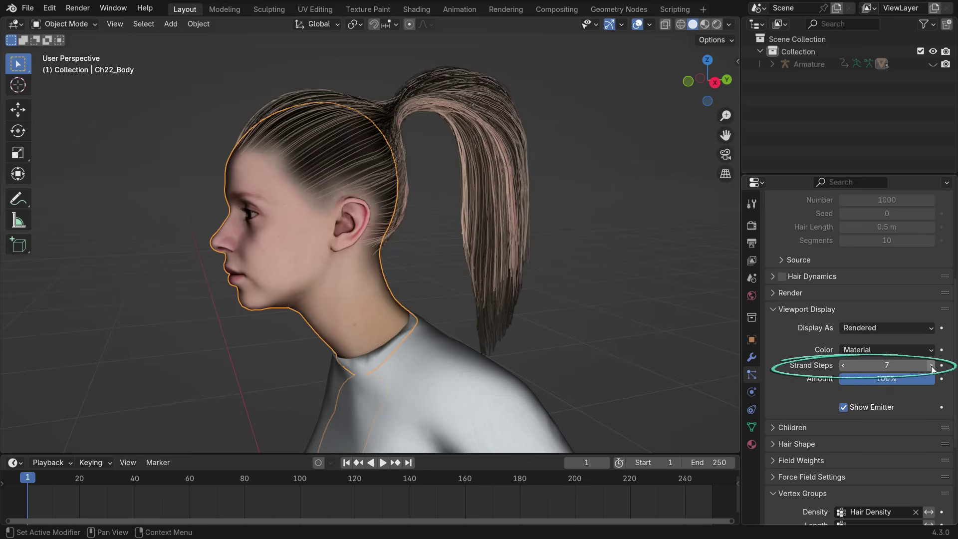
click(779, 294)
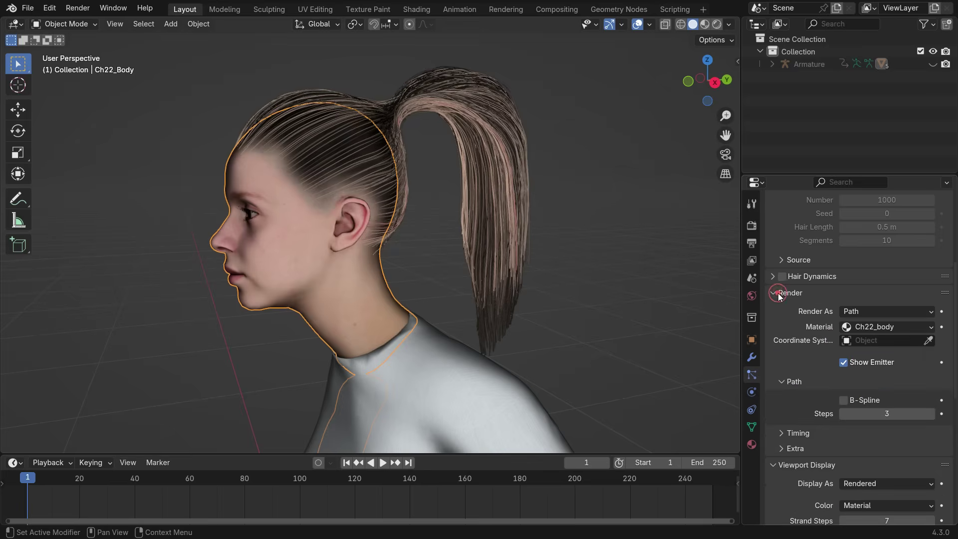
click(844, 400)
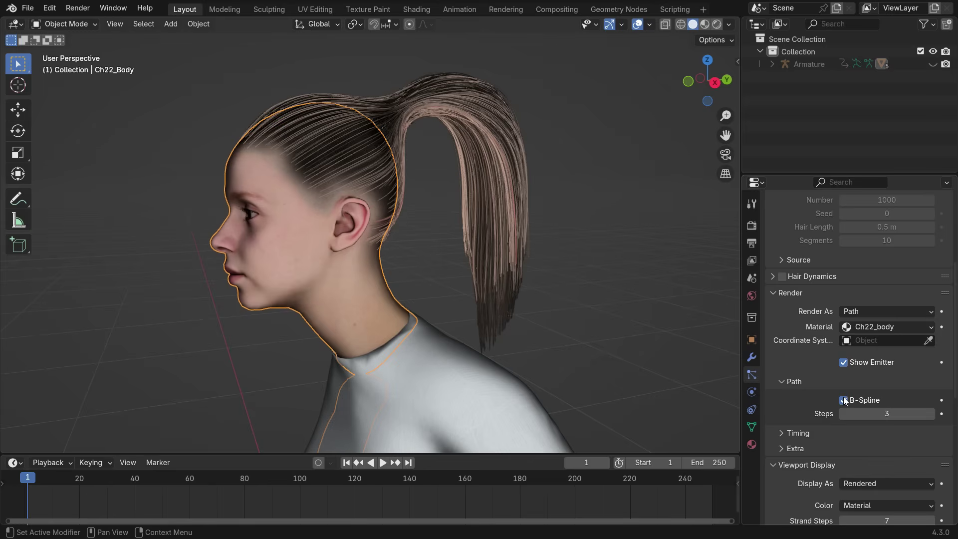
Step: Set the hair's children to Interpolated with a Render Amount of 50
scroll(804, 379, down, 10)
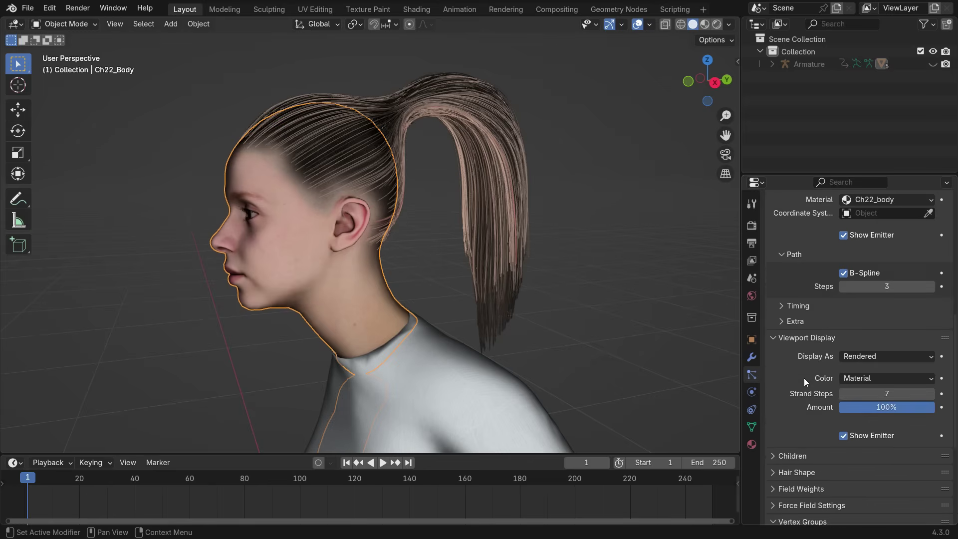
click(791, 329)
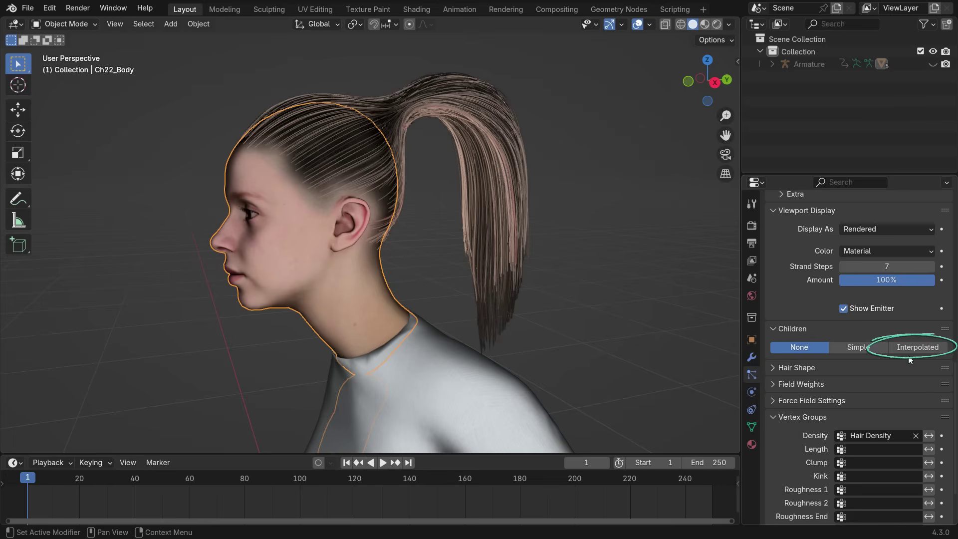
click(931, 350)
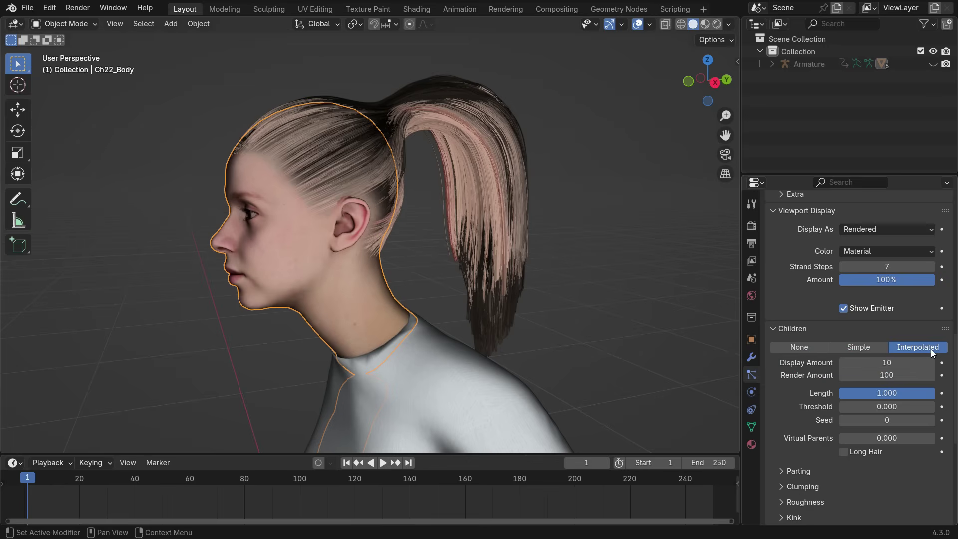
click(910, 375)
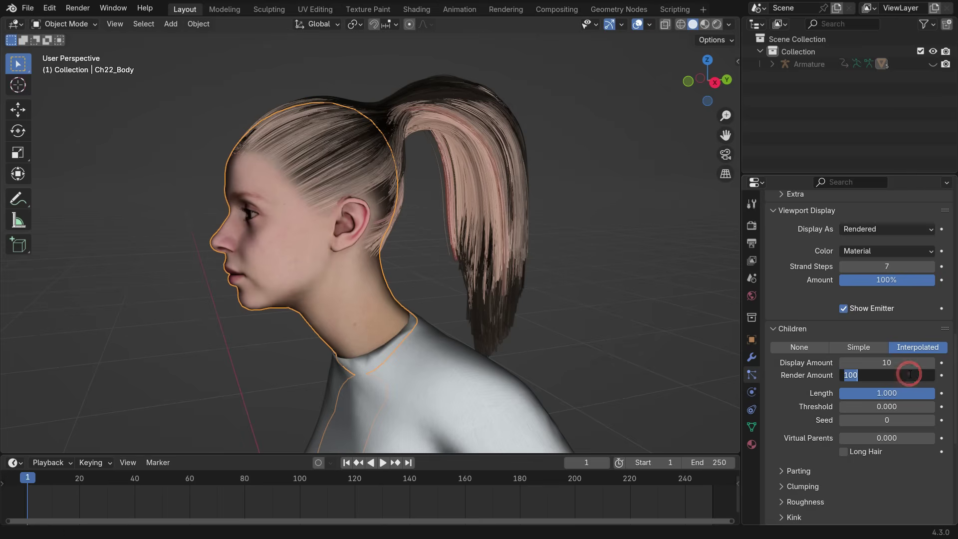
key(Return)
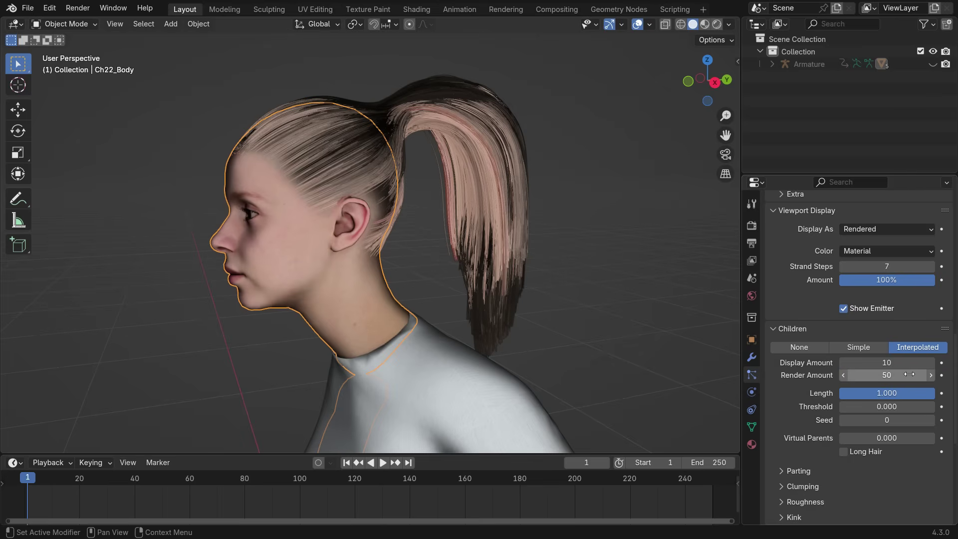
Step: Try a Display Amount of 50 for the hair's children
click(906, 363)
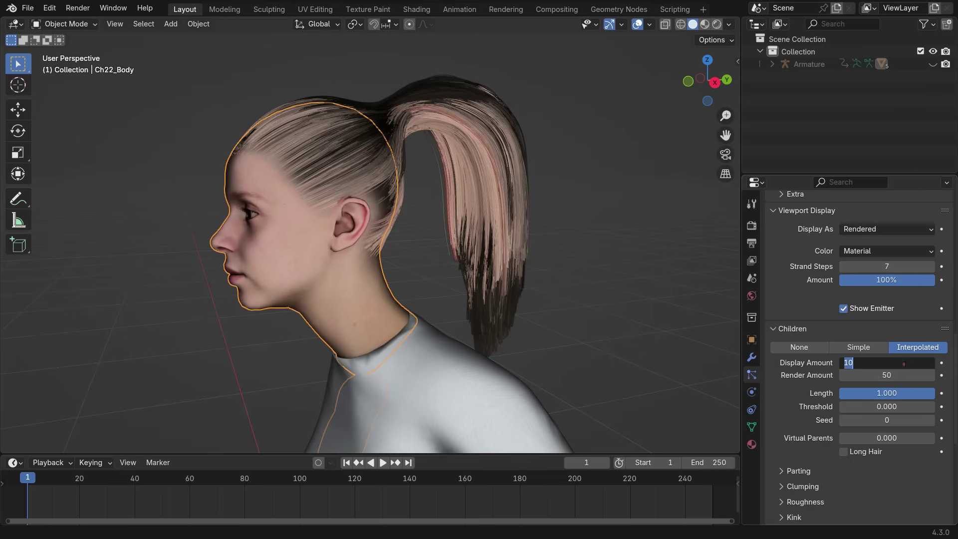
text(50)
key(Return)
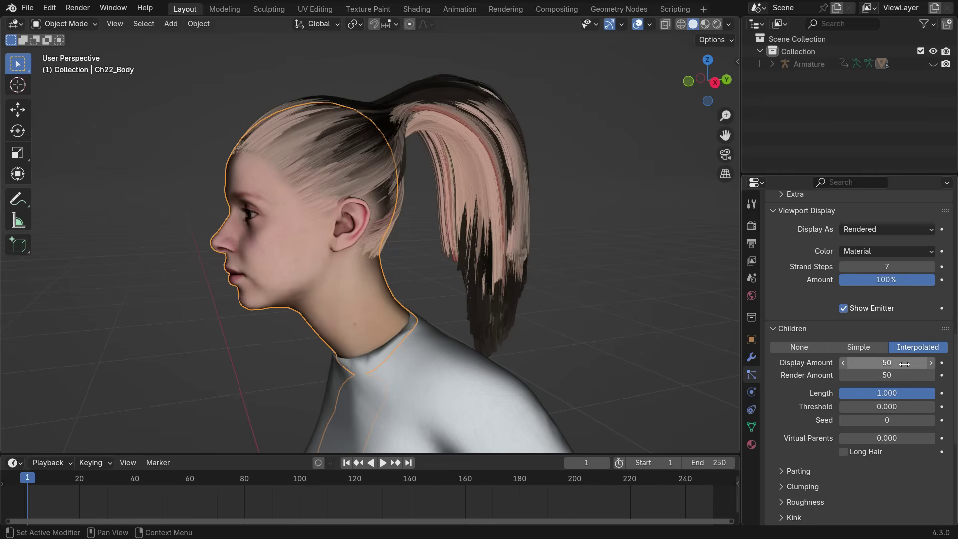
Step: Set the children's Display Amount to 5 and enable Long Hair
click(905, 364)
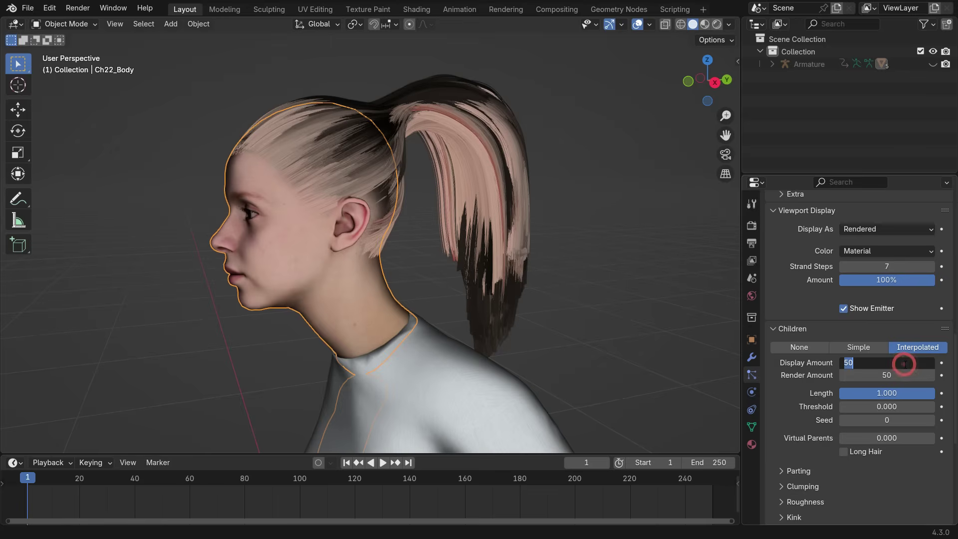
text(5)
key(Return)
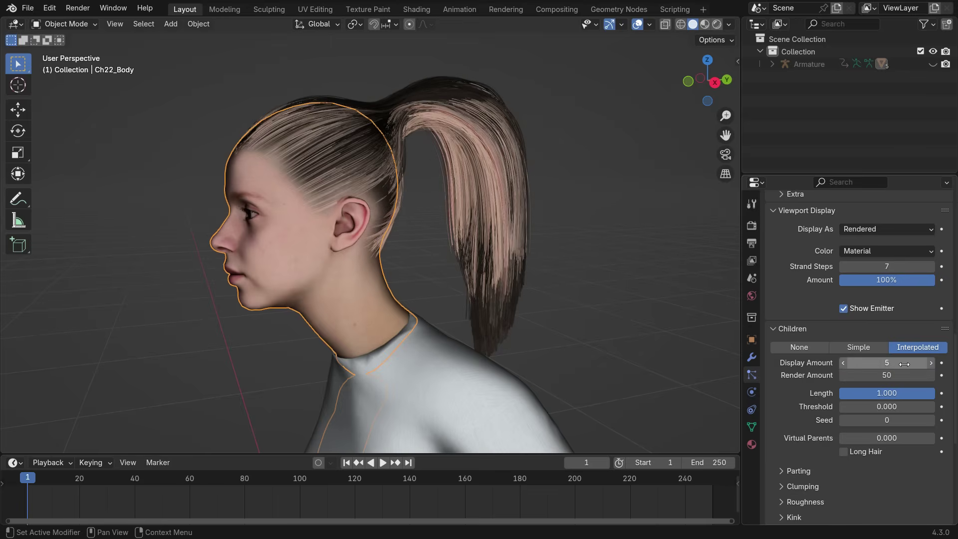
click(843, 452)
middle_drag(548, 319, 448, 314)
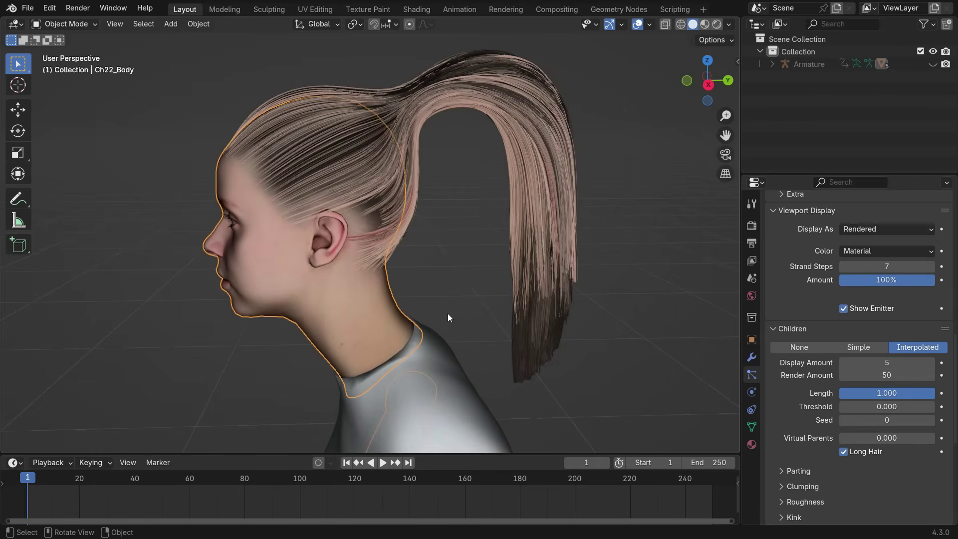
Step: Set the children's Parting value to 0.8
scroll(805, 378, down, 5)
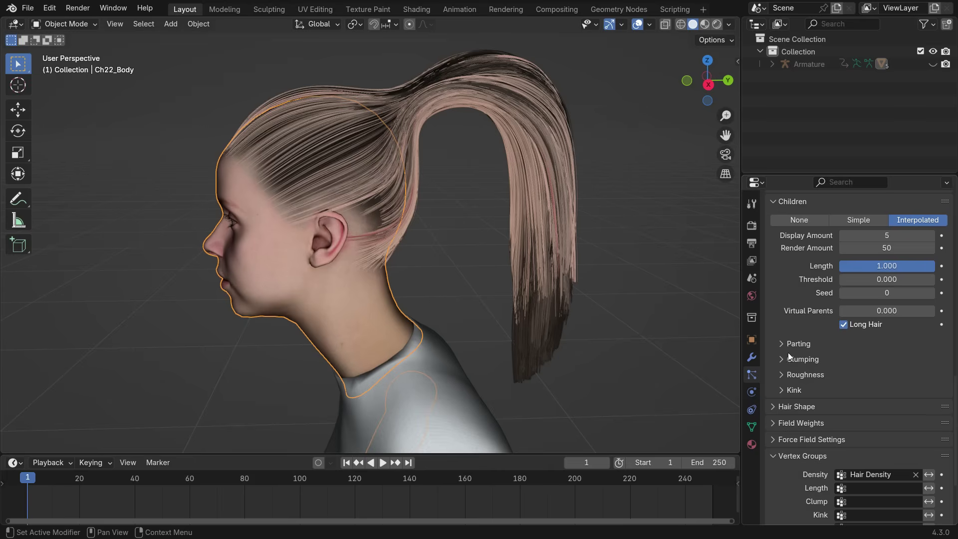
click(797, 344)
drag(861, 362, 917, 363)
click(918, 363)
text(0.8)
key(Return)
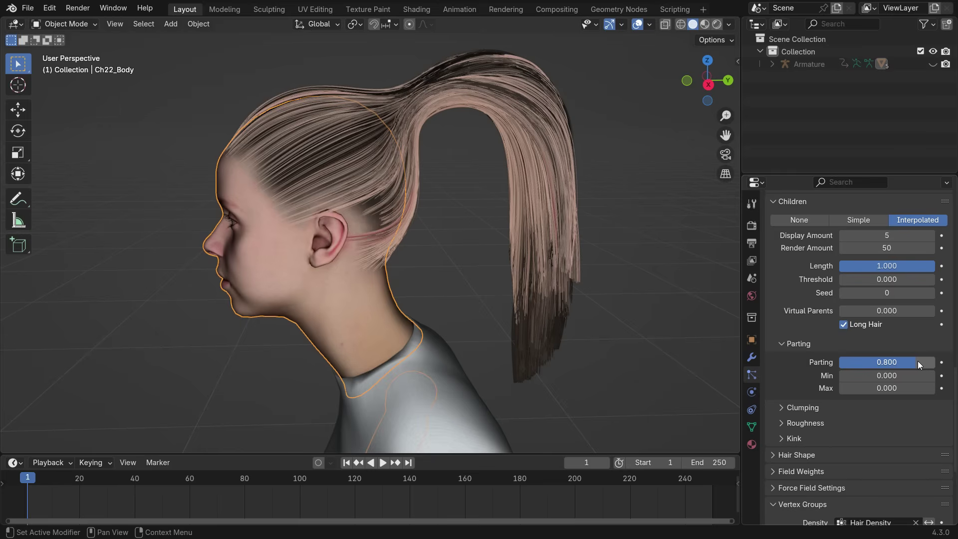
Step: Set the children's Clump to 1.000 and clump Shape to 0.999 to taper the ponytail's tips
click(805, 408)
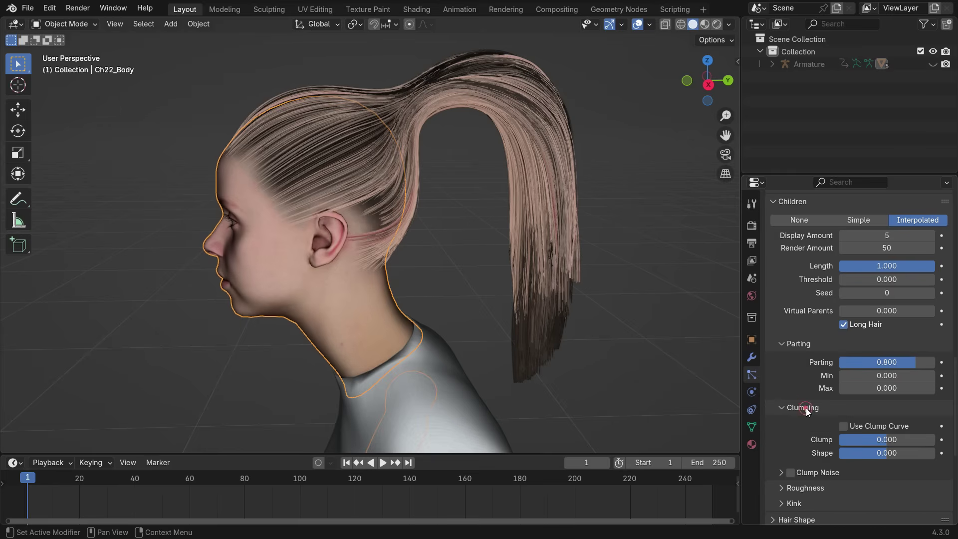
drag(887, 439, 935, 440)
scroll(543, 362, up, 5)
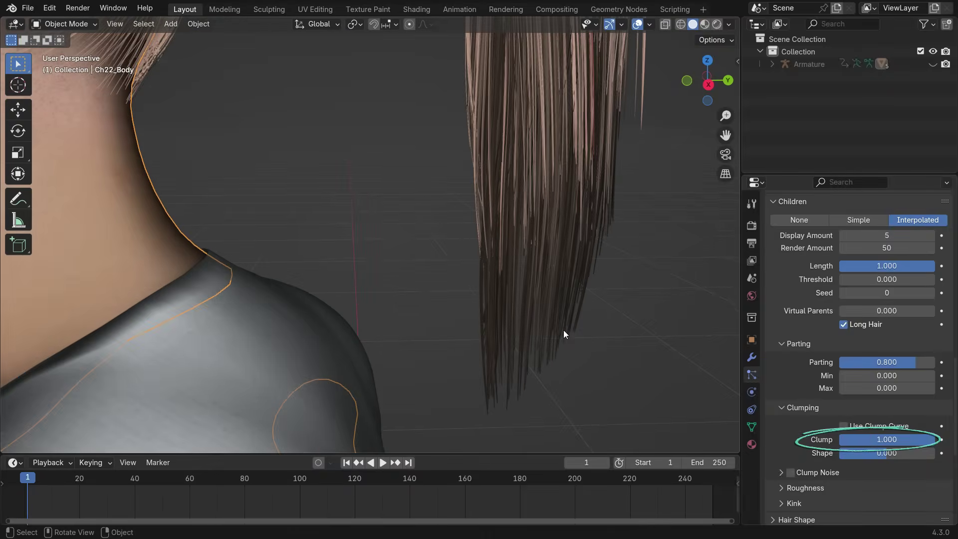
drag(897, 454, 935, 454)
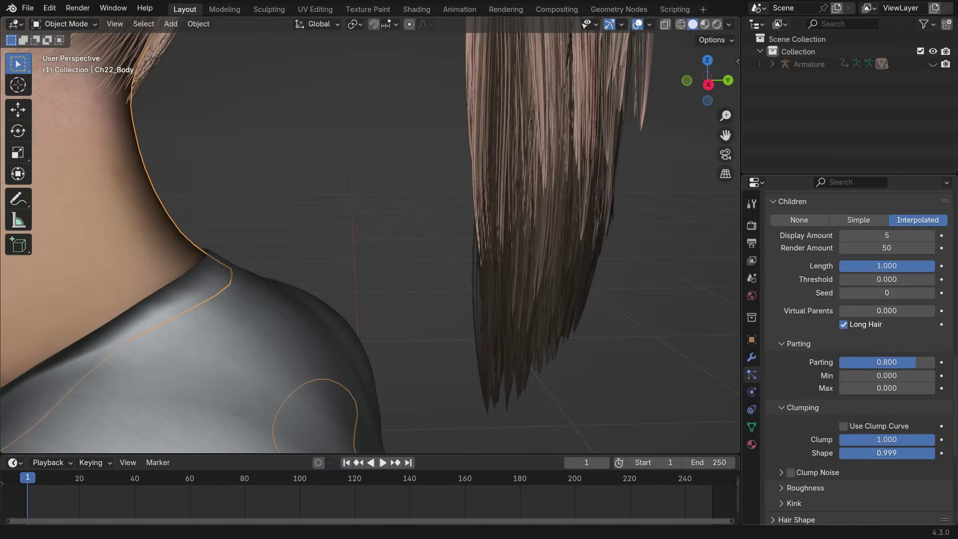
Step: Set the hair children's Uniform roughness to 0.1
scroll(780, 414, down, 6)
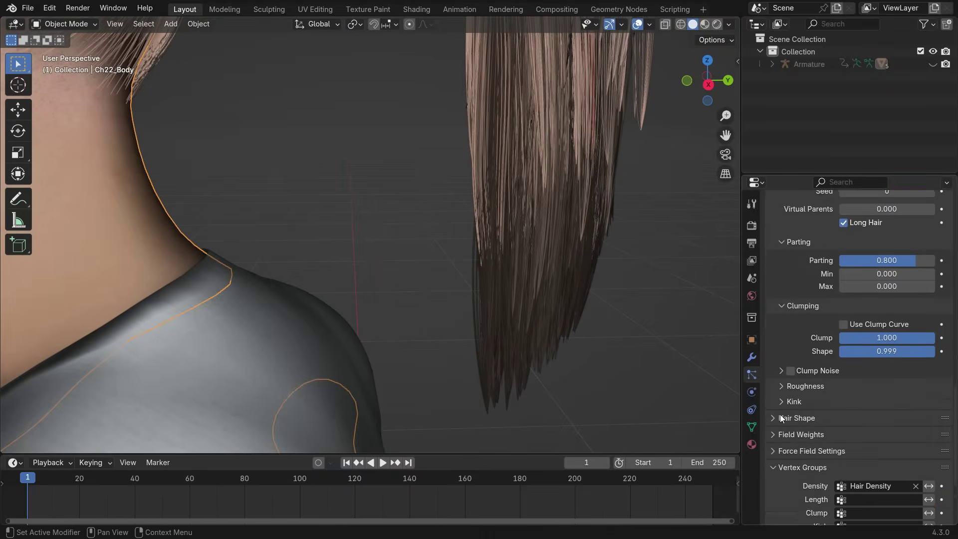
scroll(610, 341, down, 7)
scroll(343, 166, up, 4)
scroll(343, 166, up, 2)
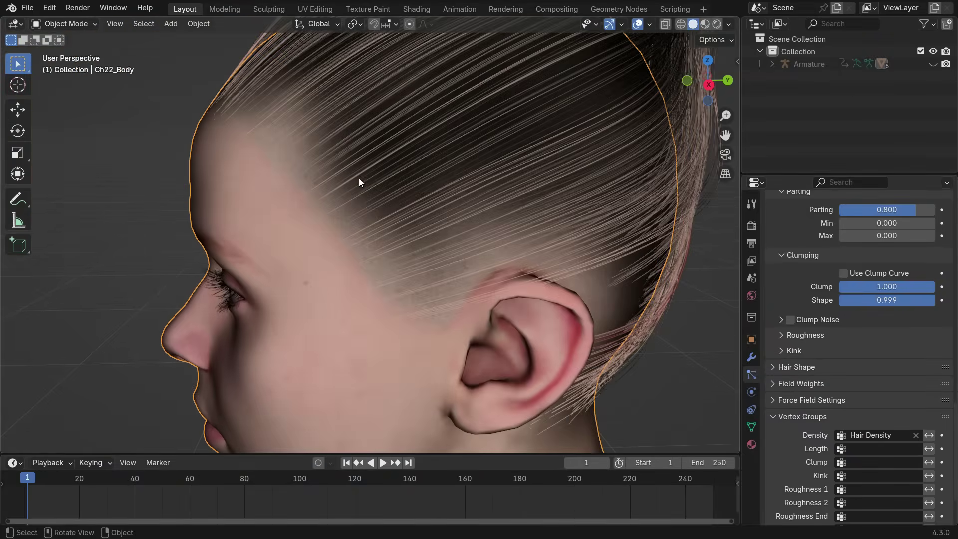
click(802, 337)
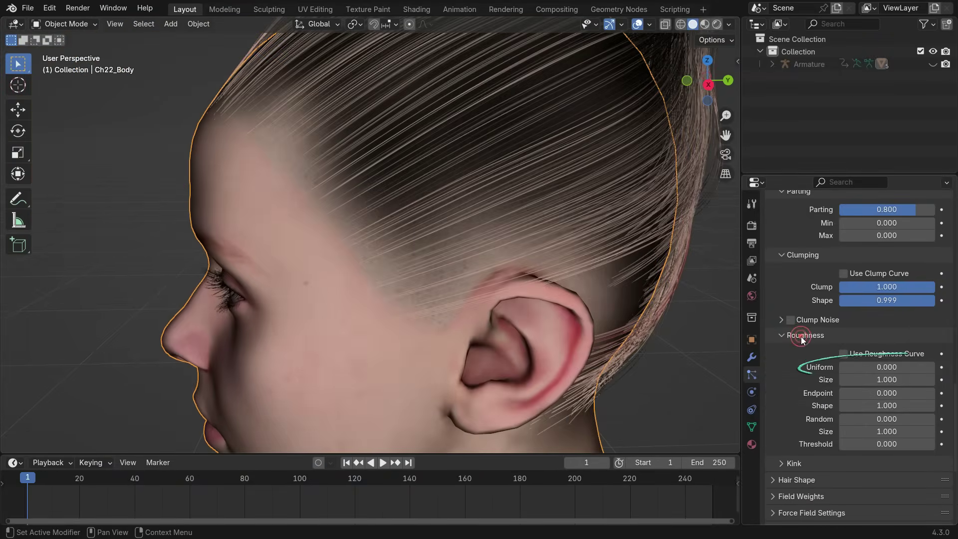
drag(885, 367, 939, 367)
click(898, 368)
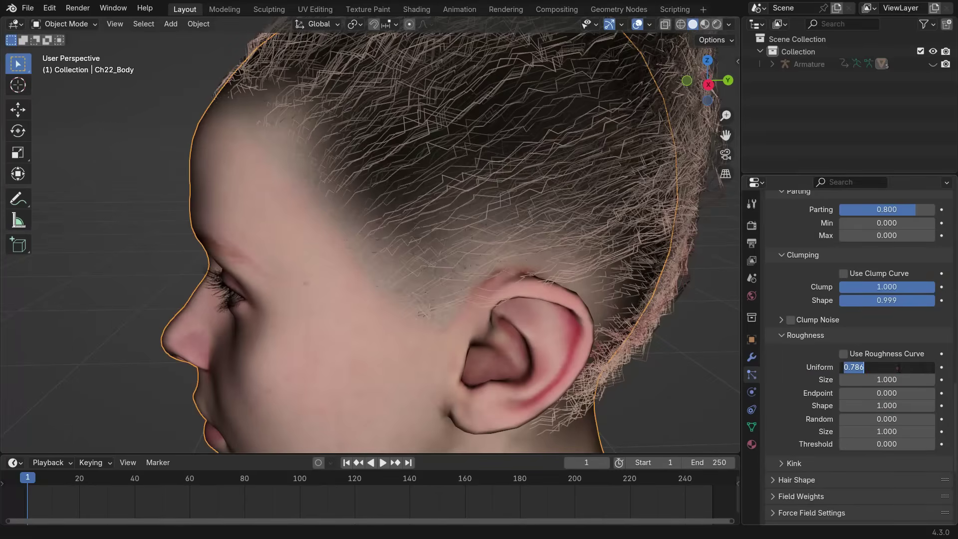
text(0.1)
key(Return)
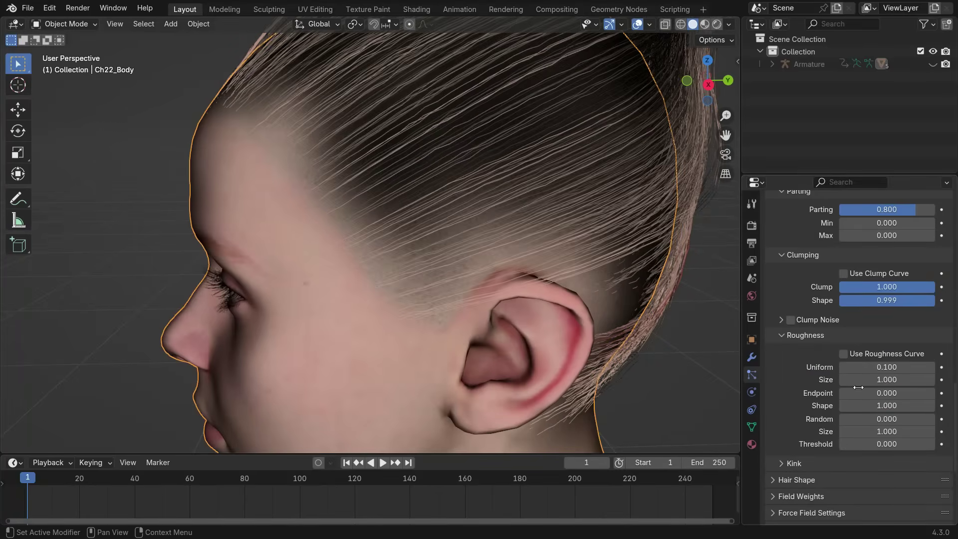
scroll(424, 253, down, 5)
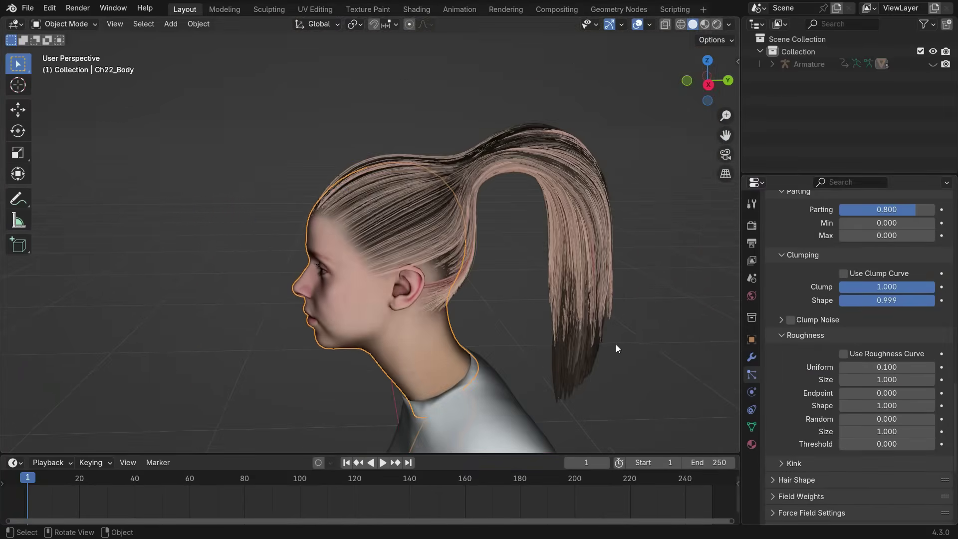
scroll(618, 346, up, 5)
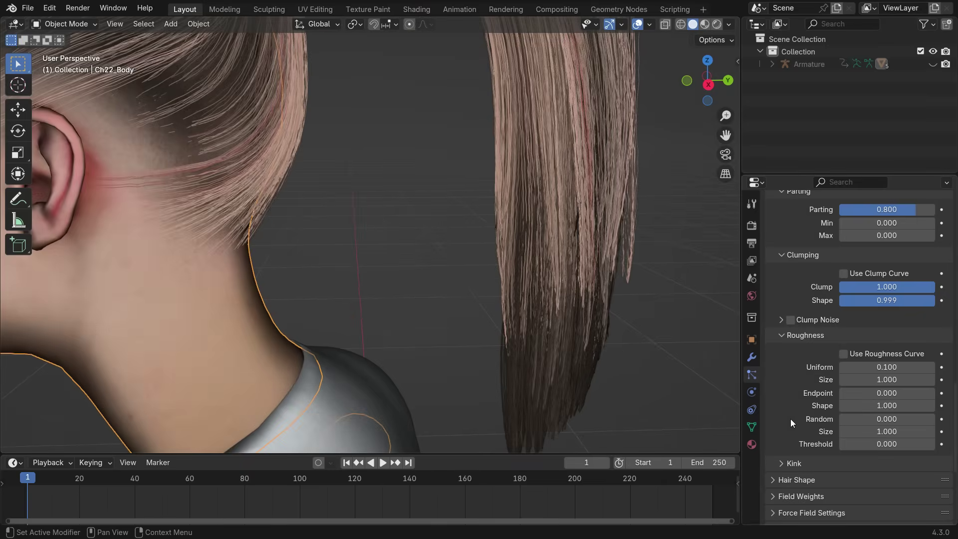
Step: Set the children's Kink Type to Curl with a kink Shape of 0.950
click(792, 463)
scroll(784, 417, down, 5)
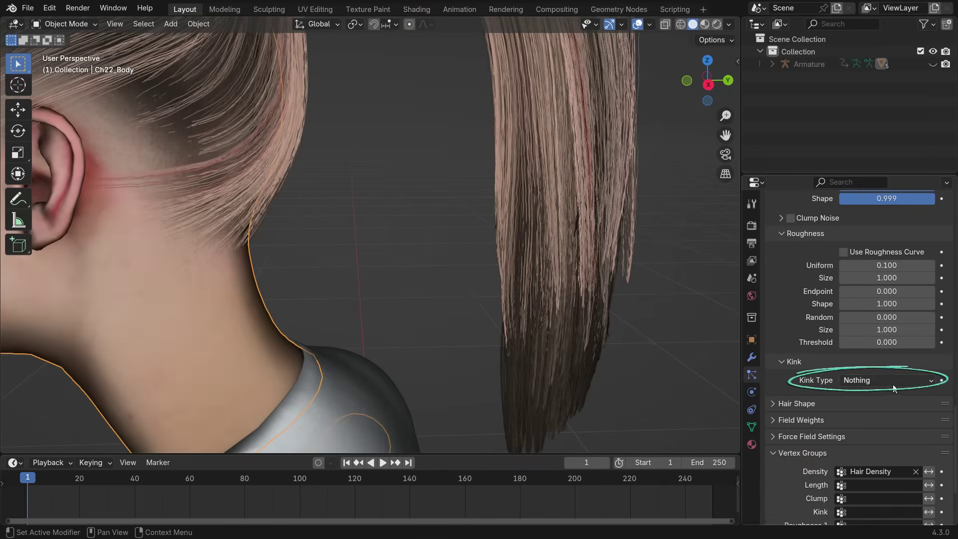
click(888, 381)
click(883, 406)
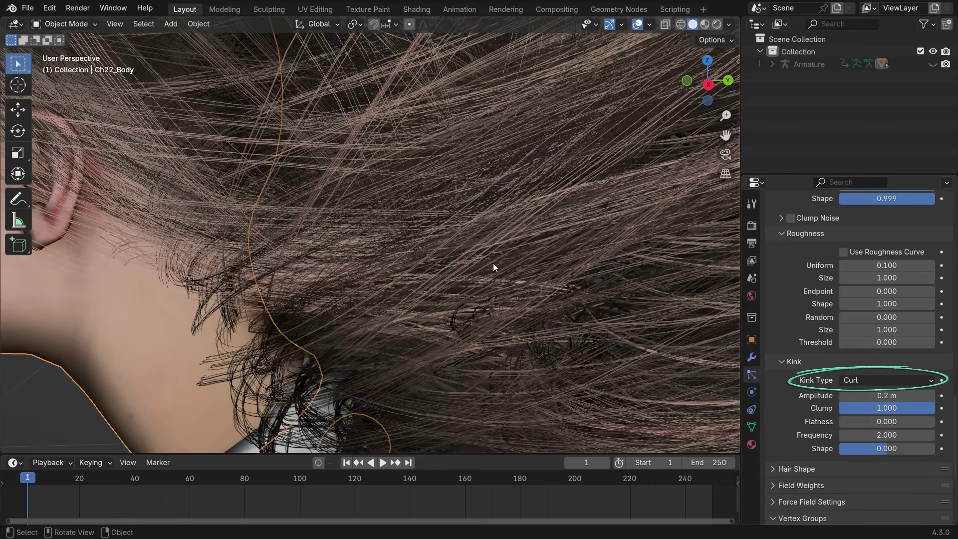
scroll(492, 262, down, 8)
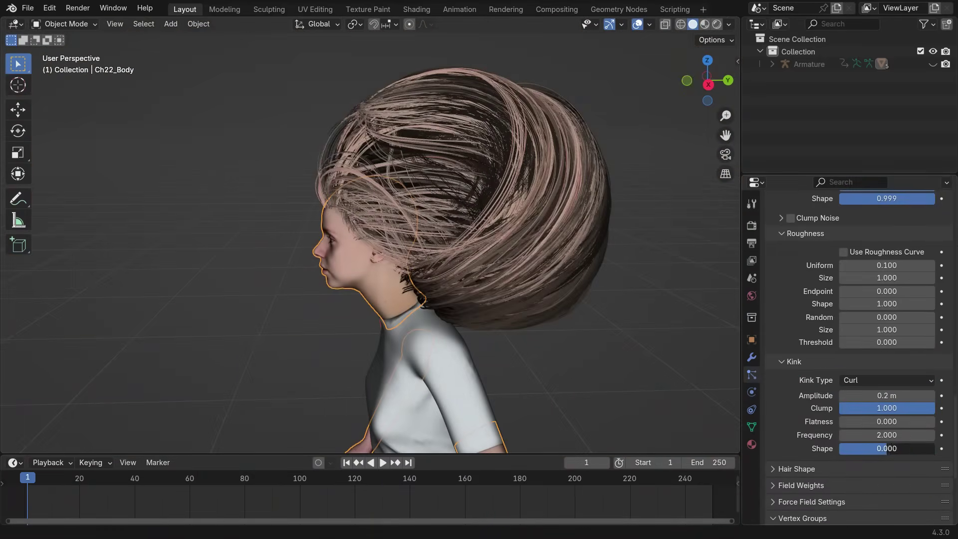
drag(854, 448, 897, 448)
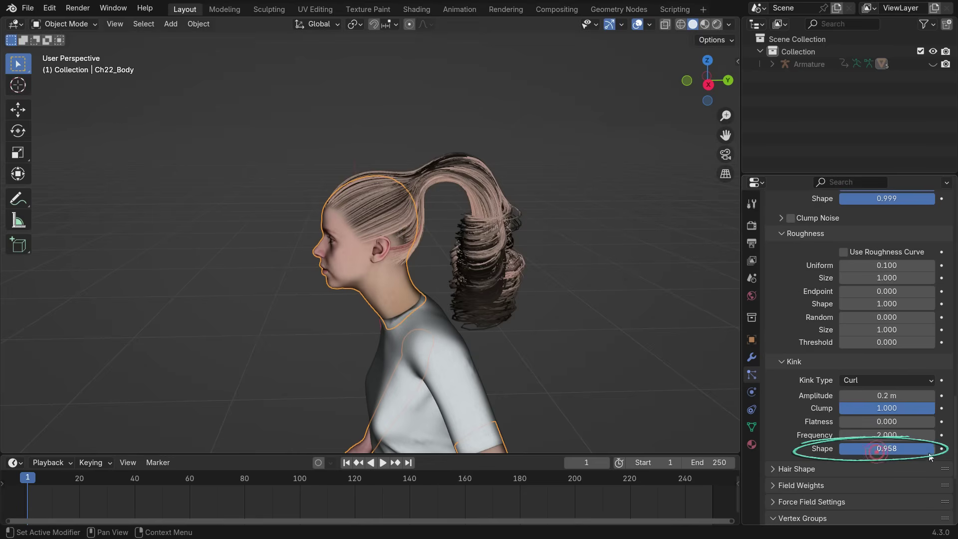
click(909, 449)
key(Return)
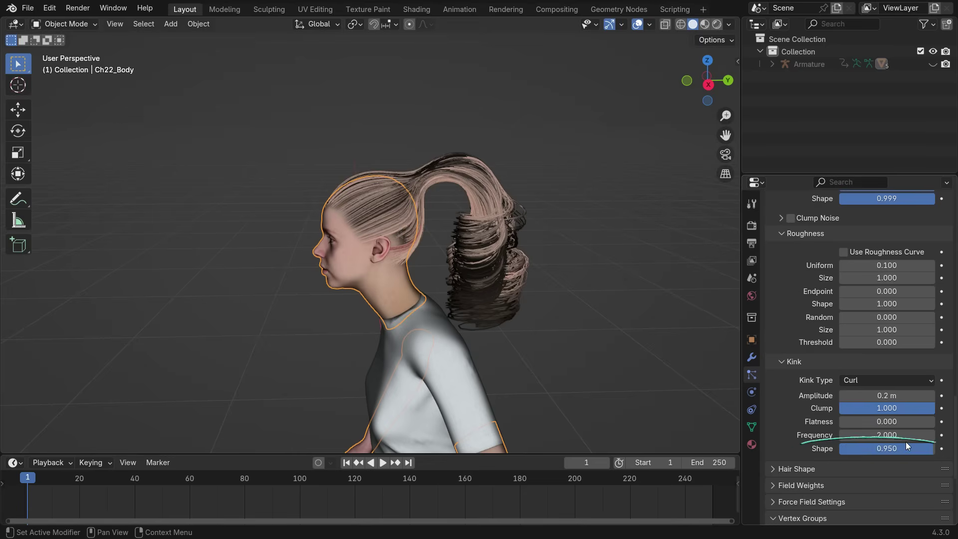
Step: Set the curl kink's Amplitude to 0.02 m and inspect the curls along the ponytail
click(894, 395)
text(0.02)
key(Return)
scroll(484, 282, up, 7)
middle_drag(505, 285, 435, 280)
scroll(463, 287, up, 1)
scroll(477, 283, down, 2)
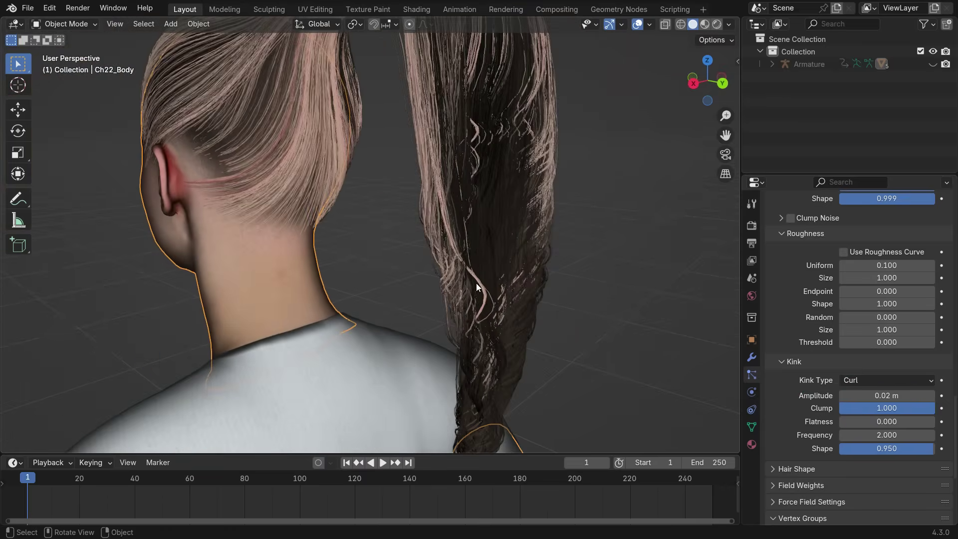
middle_drag(487, 320, 553, 322)
Step: Enable Hair Dynamics for the body's hair particle system and expand its settings
scroll(495, 265, down, 2)
scroll(495, 265, down, 3)
scroll(815, 374, up, 5)
scroll(815, 376, up, 20)
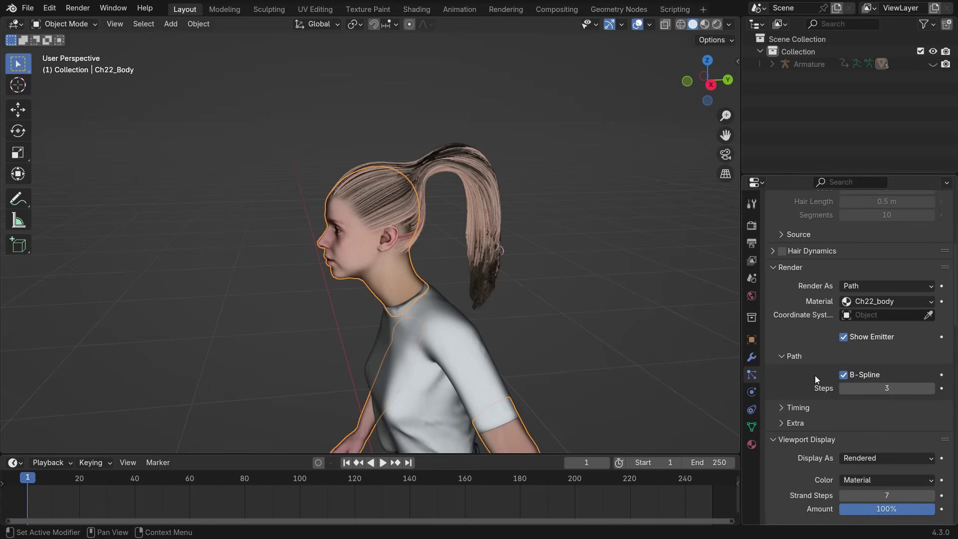
scroll(816, 375, up, 3)
click(782, 301)
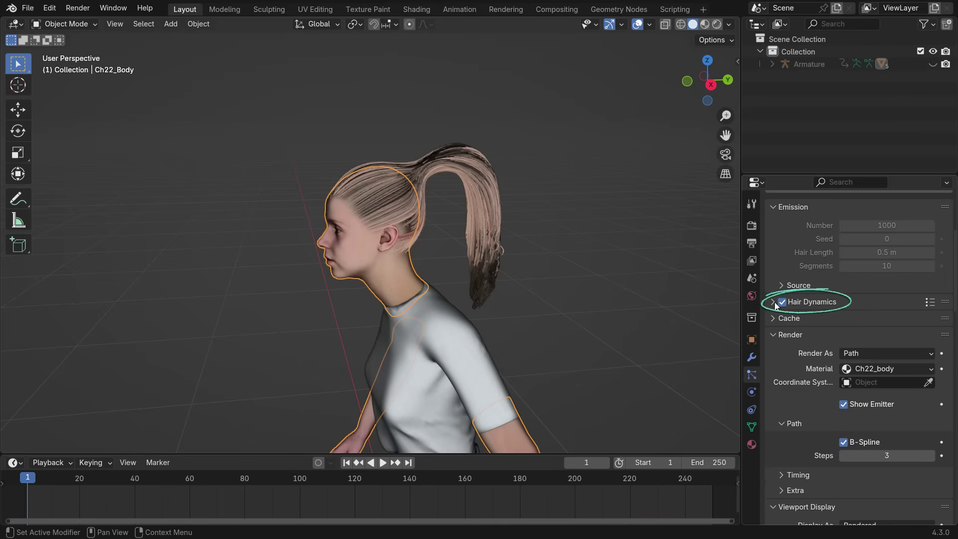
click(773, 303)
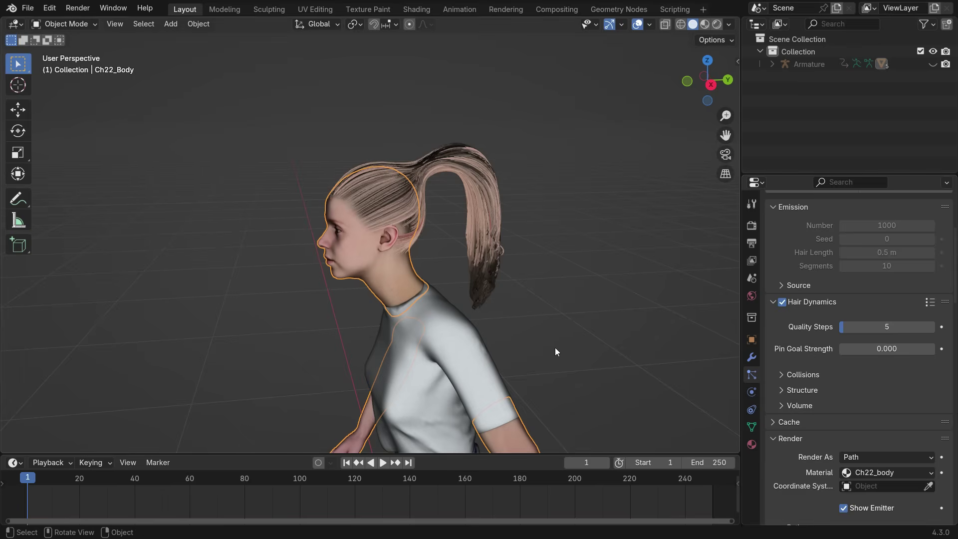
Step: Play the animation to check the hair simulation, then stop it and return to the first frame
click(383, 463)
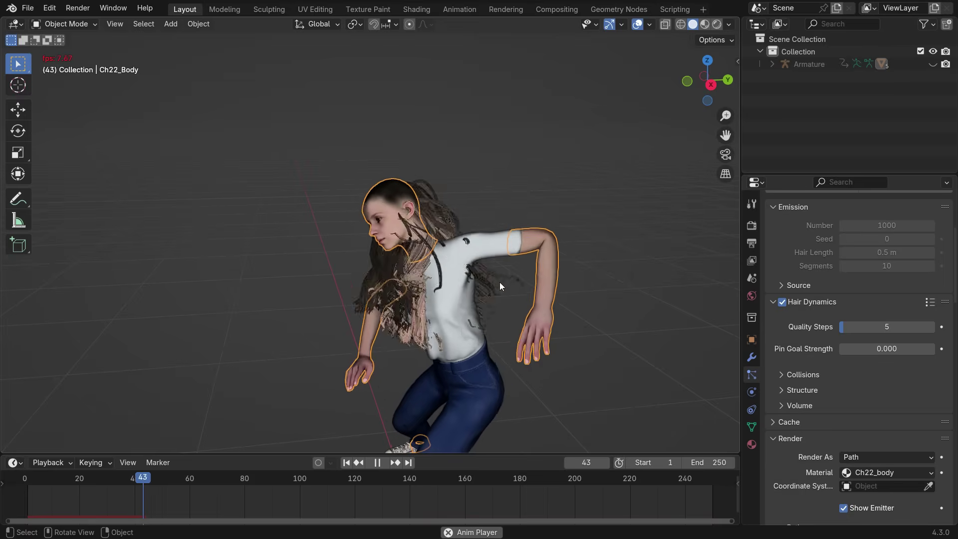
click(376, 463)
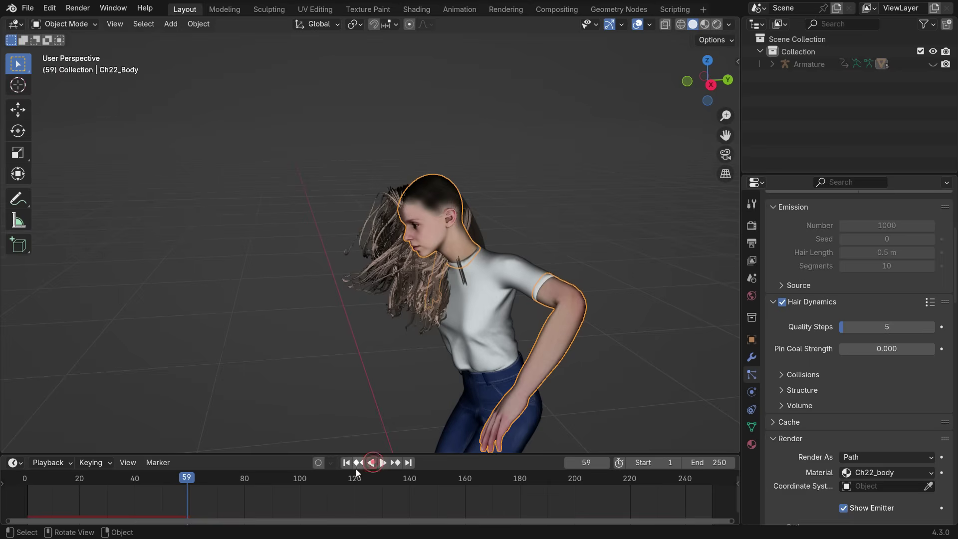
click(347, 463)
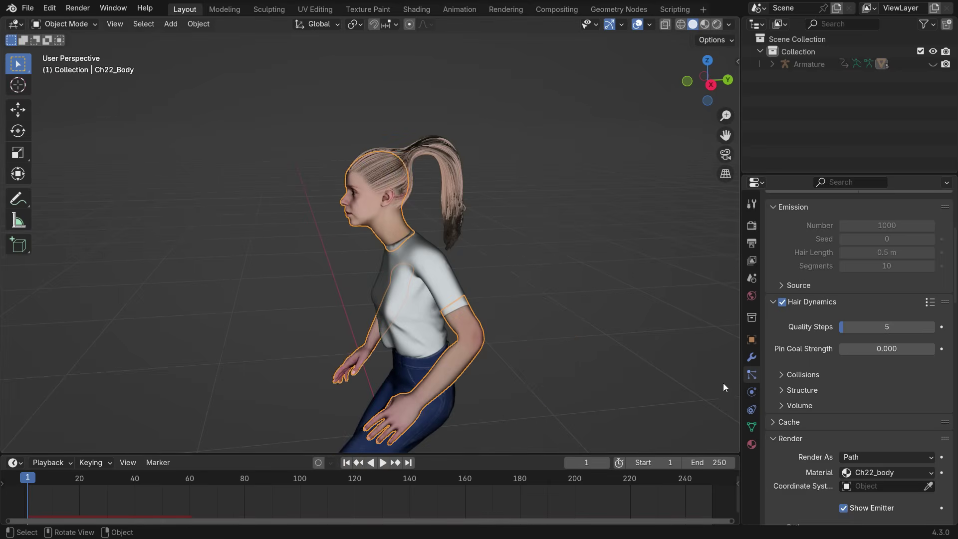
Step: Add Collision physics to the character's body and to the shirt
click(752, 393)
click(808, 239)
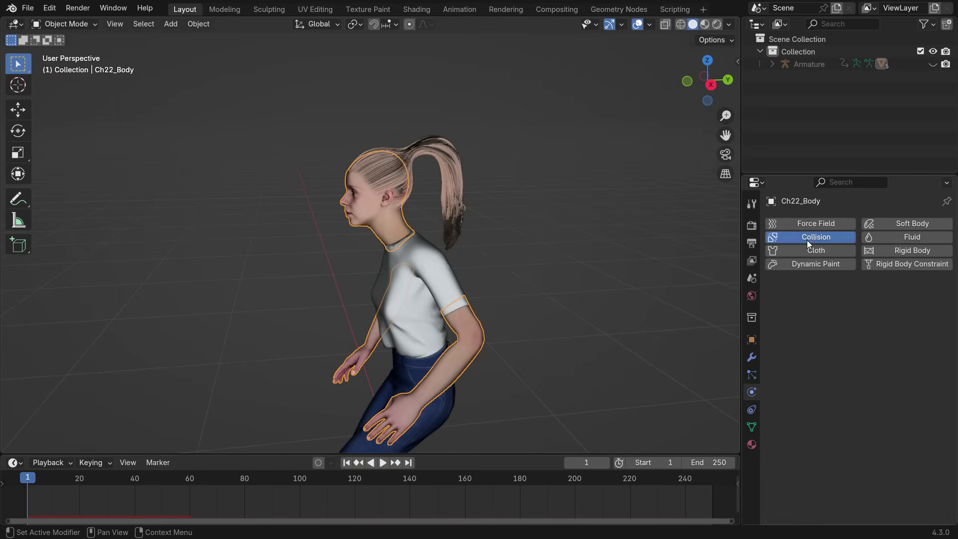
click(441, 275)
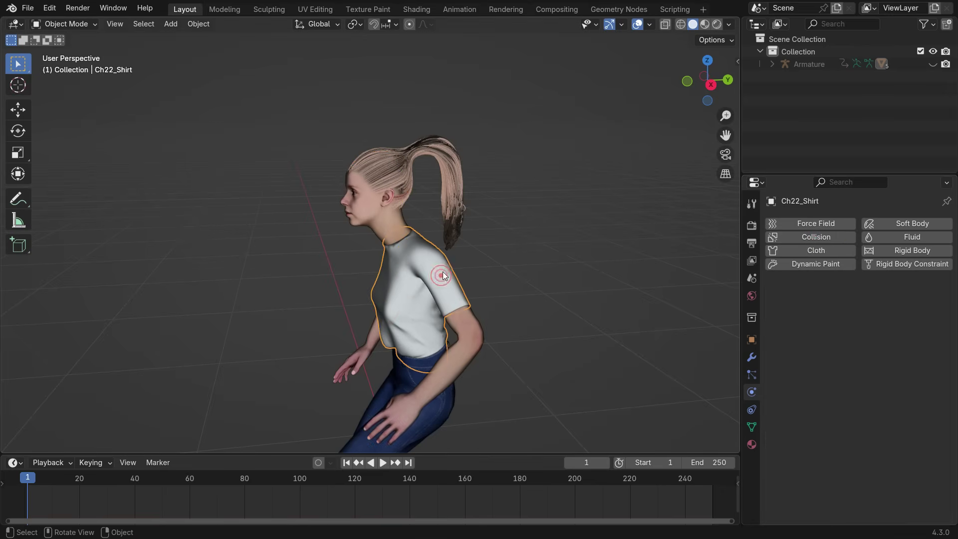
click(816, 238)
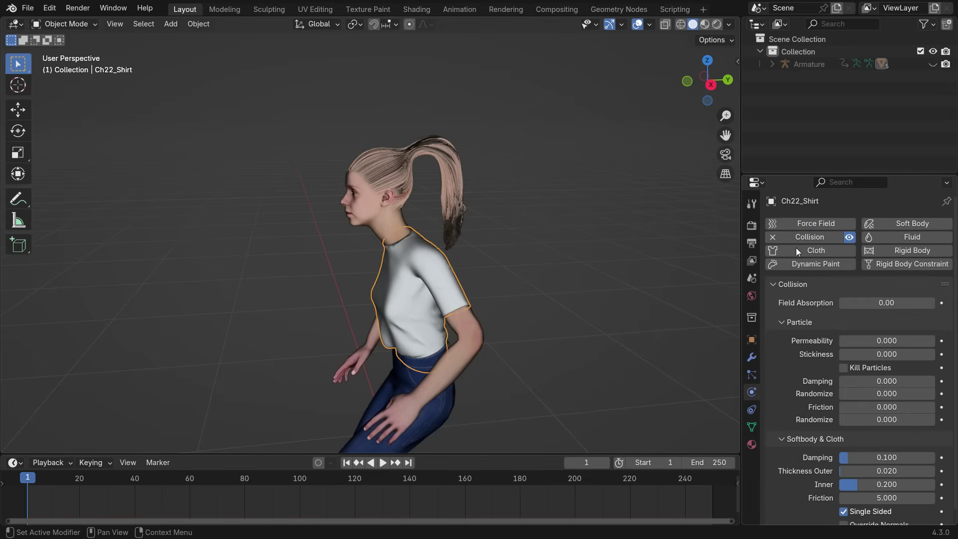
Step: Play the simulation from the front to check how the hair collides with body and shirt, then return to the first frame
click(382, 464)
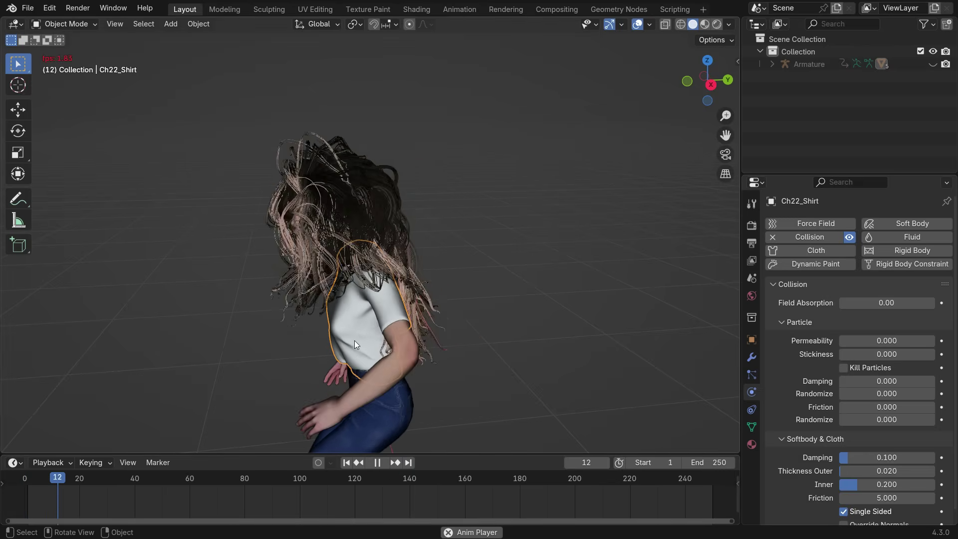
key(KP_1)
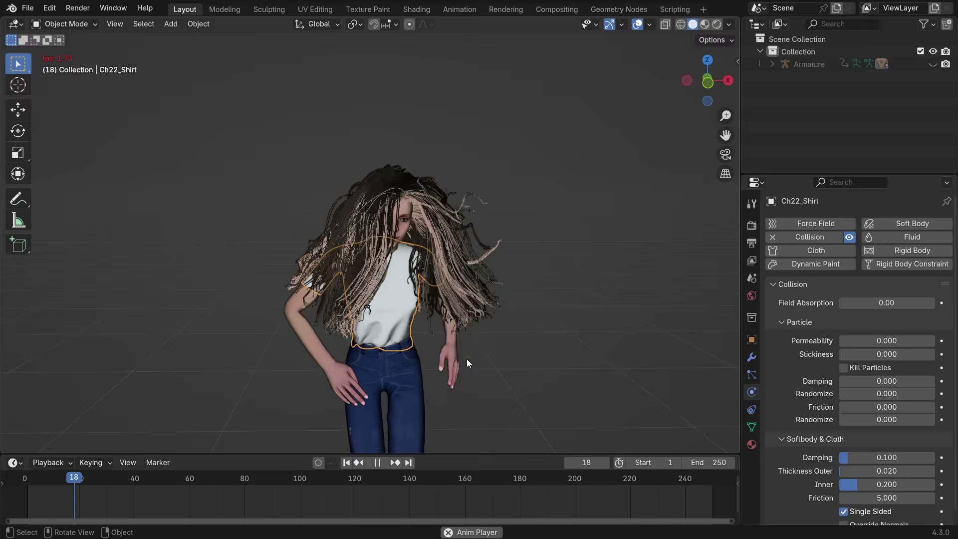
click(379, 463)
middle_drag(324, 295, 381, 229)
scroll(382, 229, up, 2)
click(345, 463)
click(383, 463)
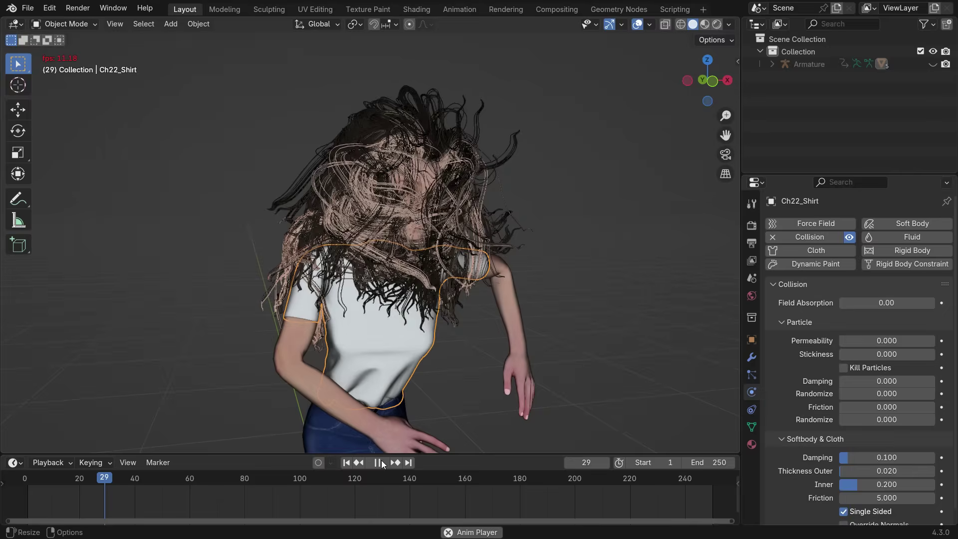
click(377, 463)
click(348, 463)
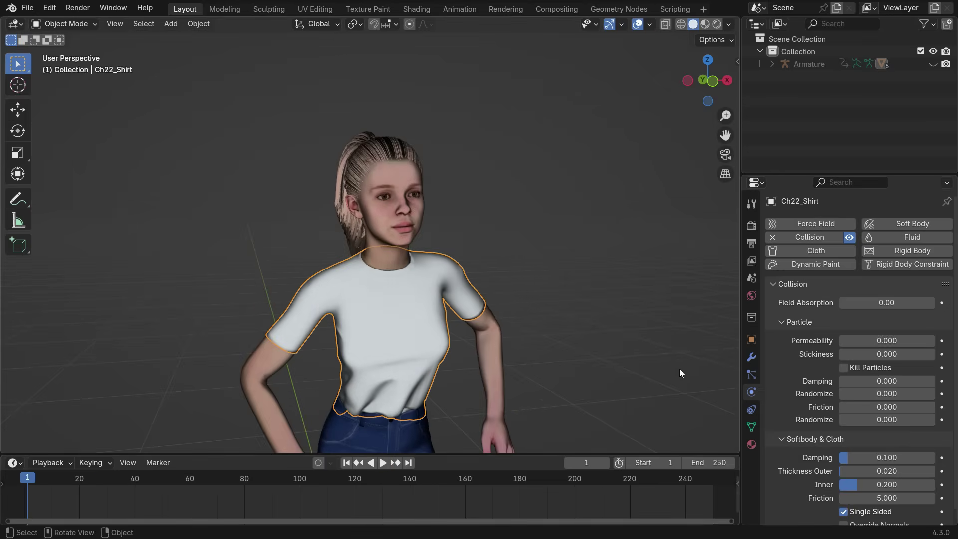
Step: Set the Hair Dynamics collision Distance to 0.001 m for the body's particle system
click(751, 374)
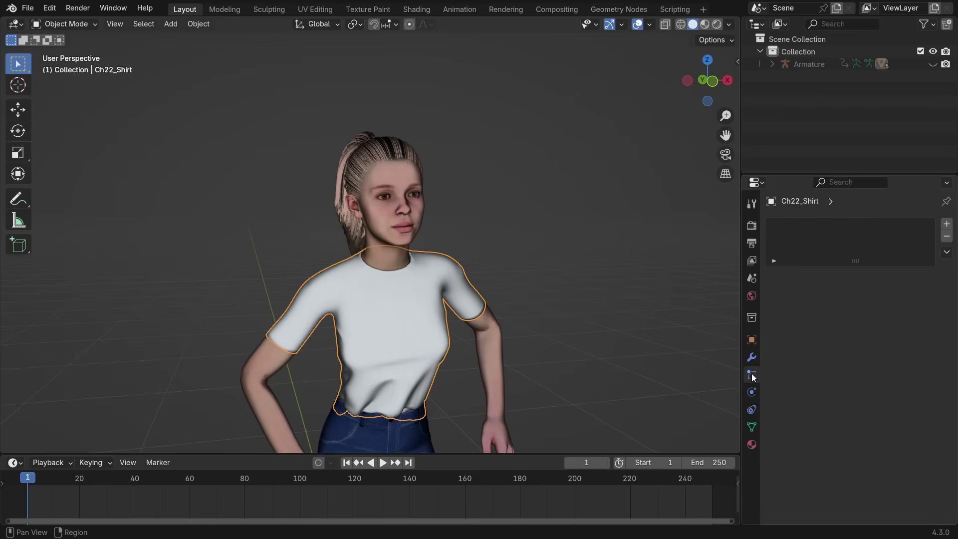
click(375, 233)
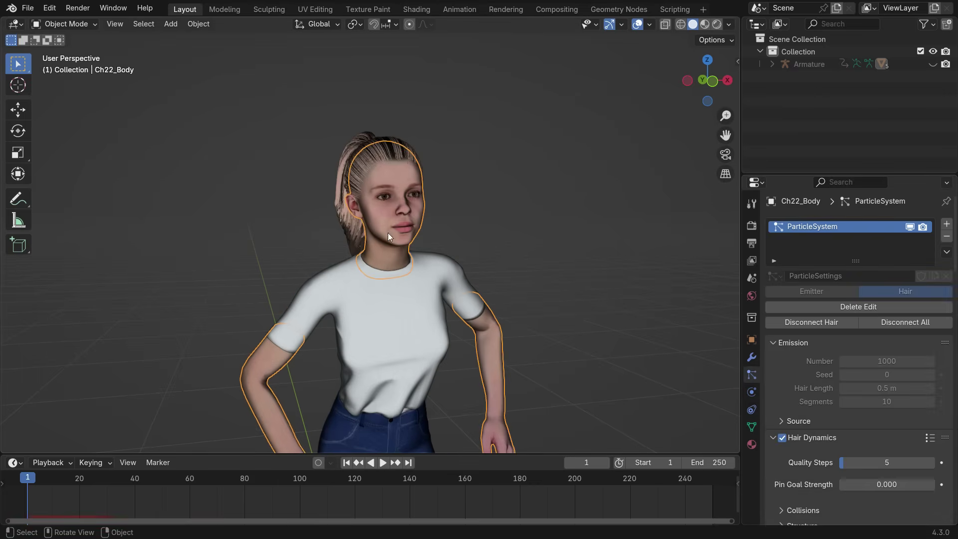
scroll(852, 311, down, 8)
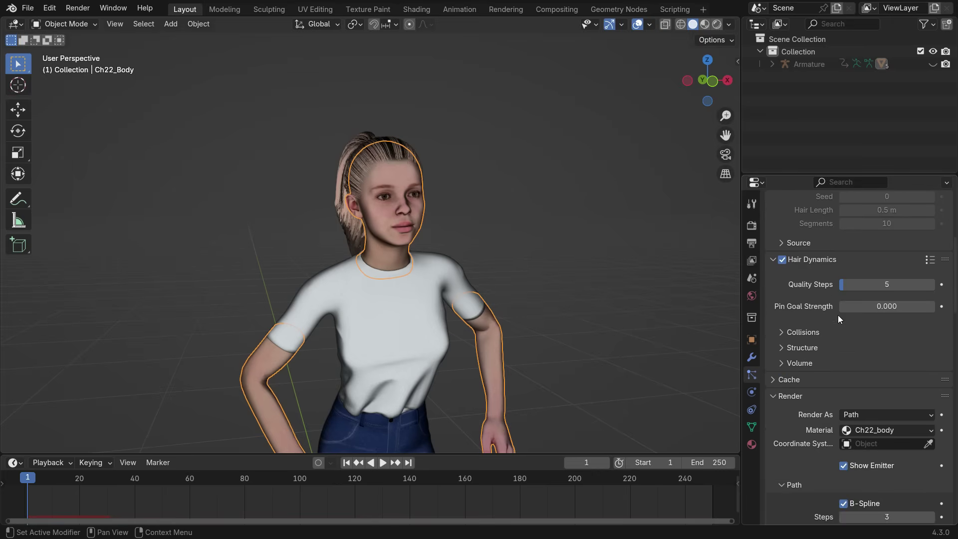
scroll(824, 304, down, 2)
click(798, 282)
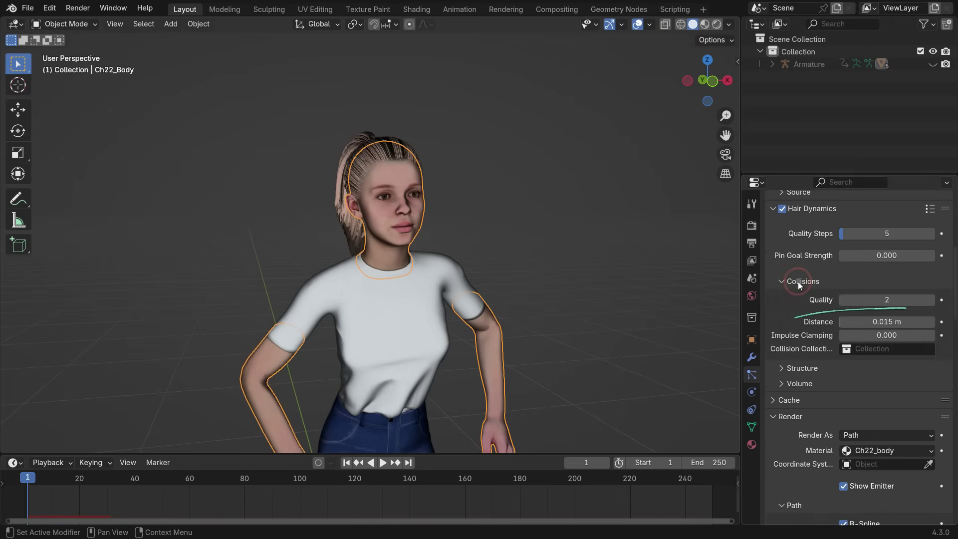
click(899, 323)
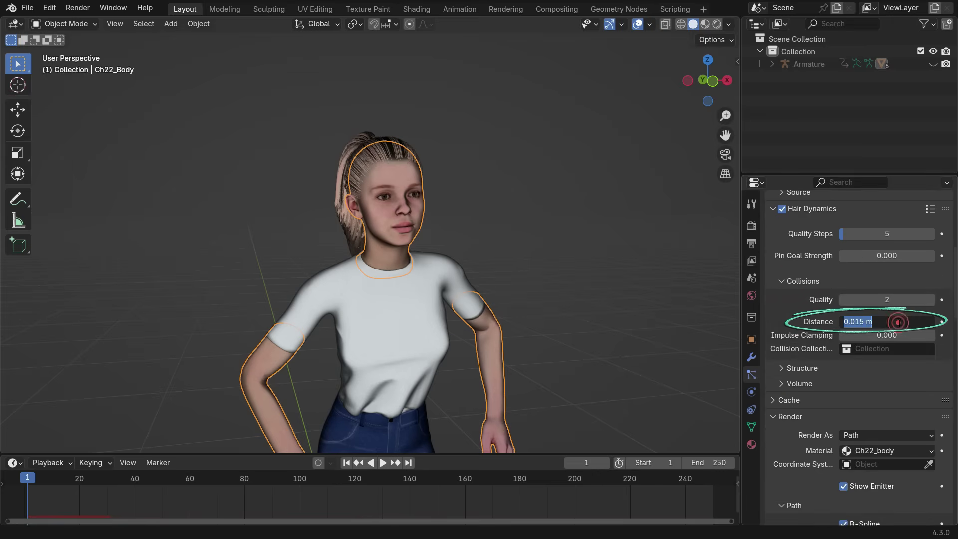
text(0.001)
key(Return)
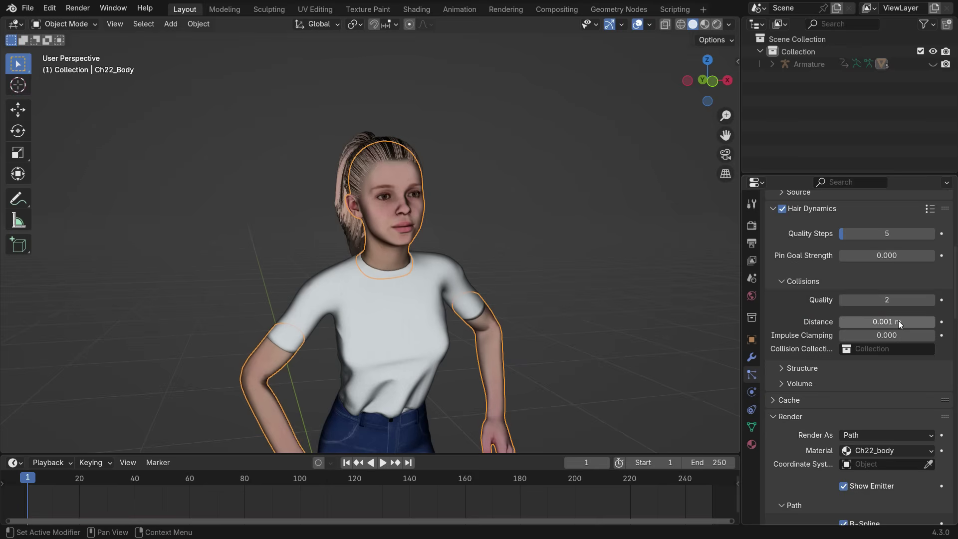
Step: Play the hair simulation repeatedly from the first frame to check the new collision distance, then return to the first frame
click(383, 463)
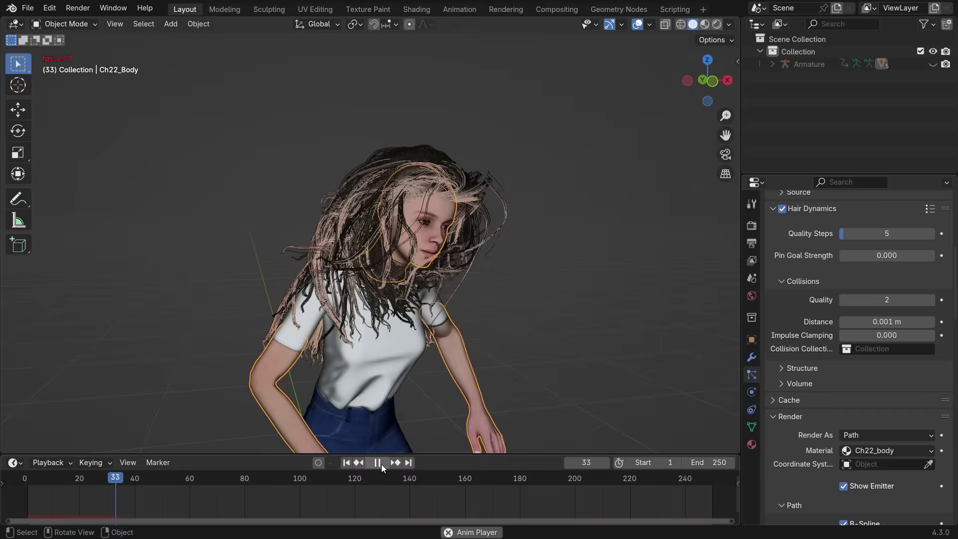
click(381, 464)
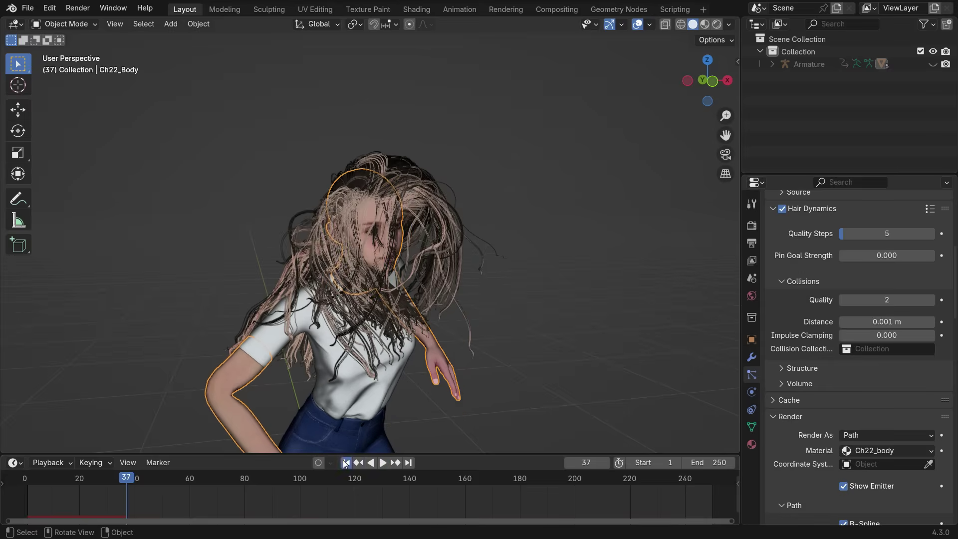
click(345, 462)
click(383, 463)
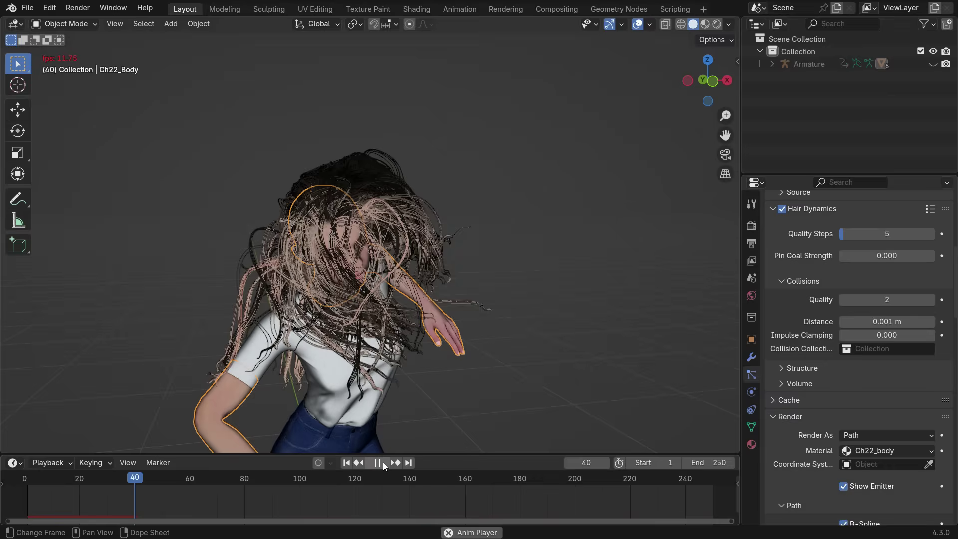
click(382, 463)
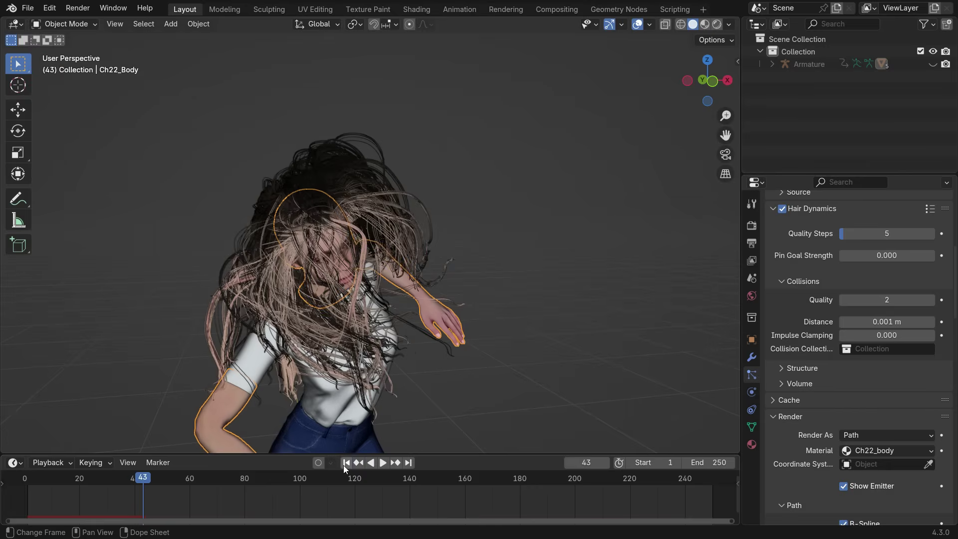
click(345, 463)
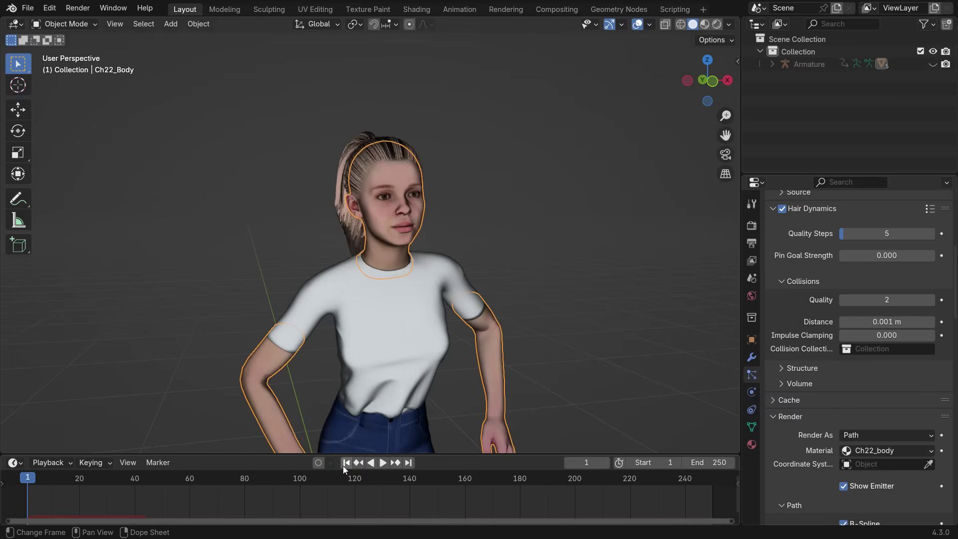
click(382, 463)
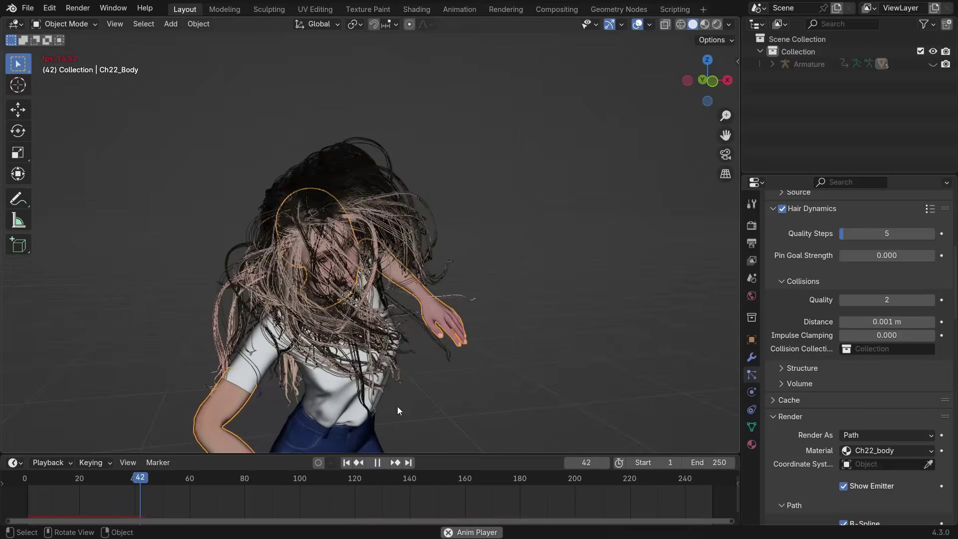
click(377, 463)
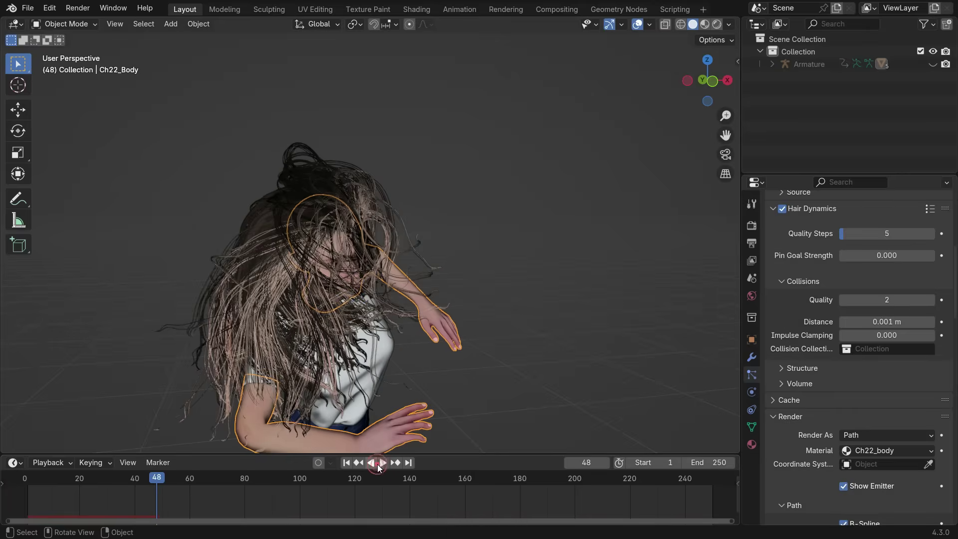
click(345, 463)
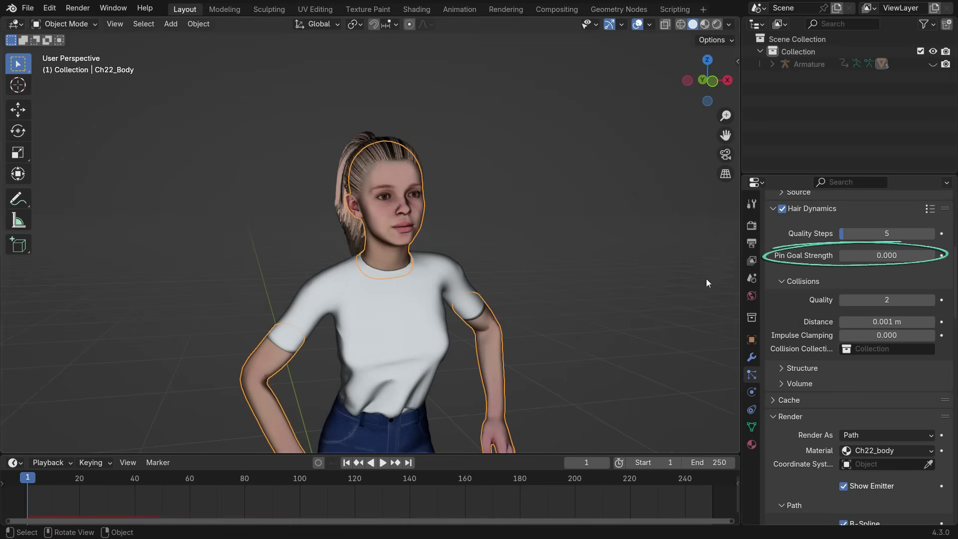
Step: Set the Hair Dynamics Pin Goal Strength to 1 and play the simulation viewed from the side, then return to the first frame
click(891, 256)
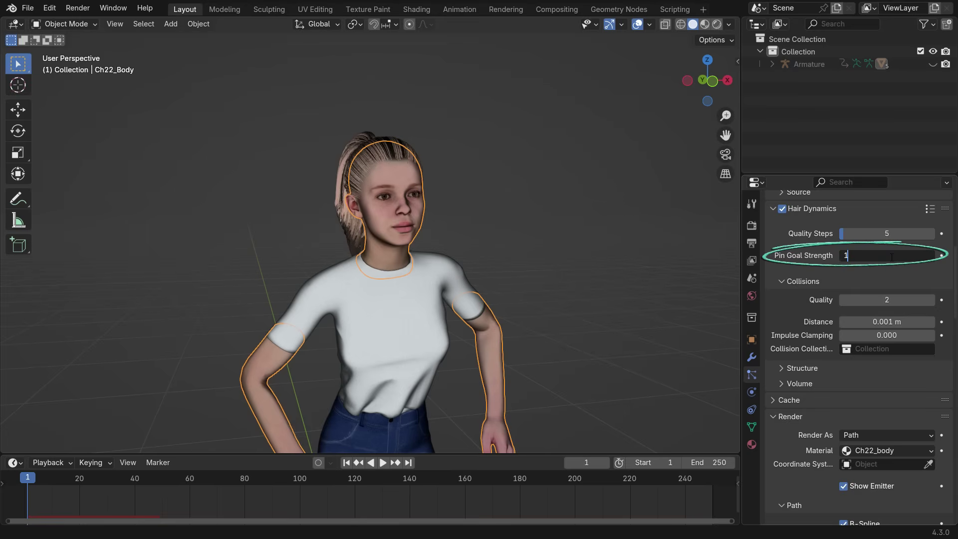
key(Return)
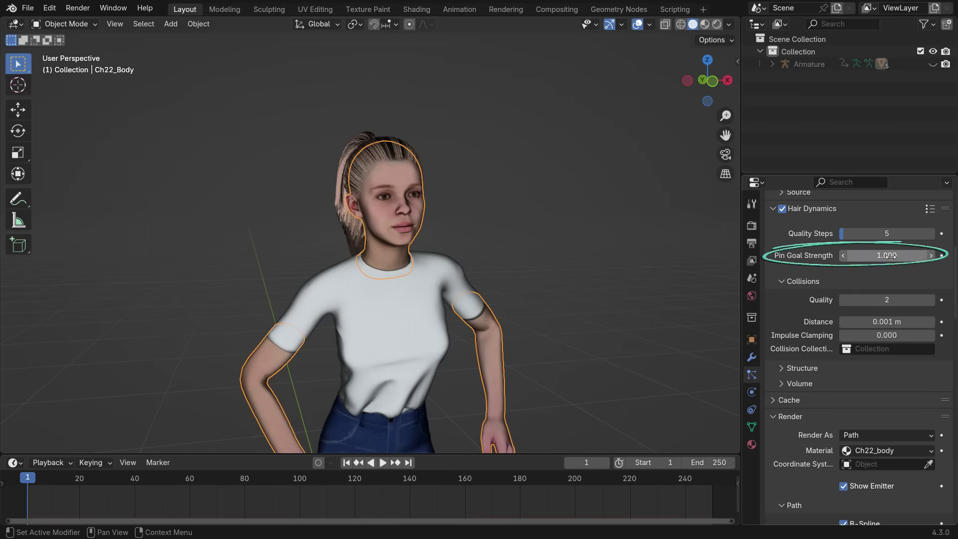
click(382, 463)
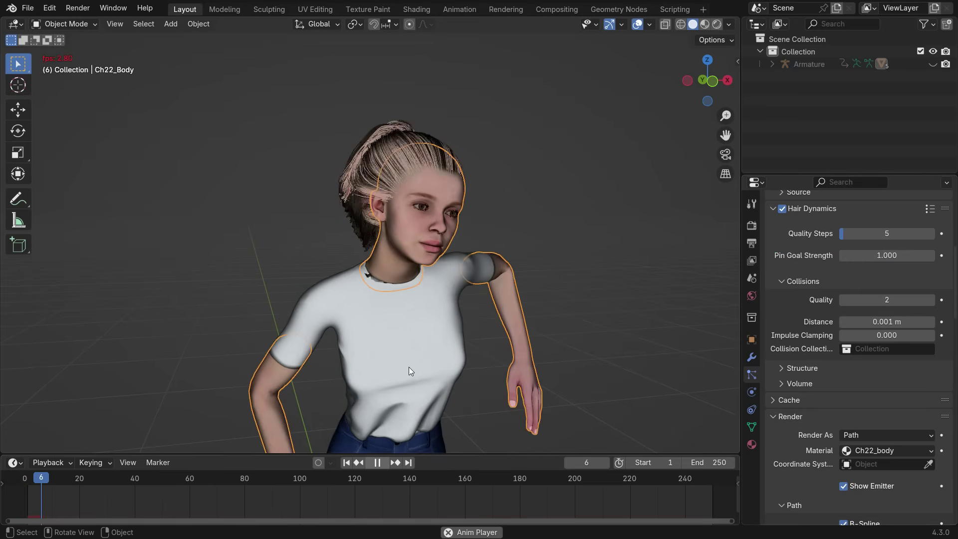
middle_drag(393, 356, 502, 373)
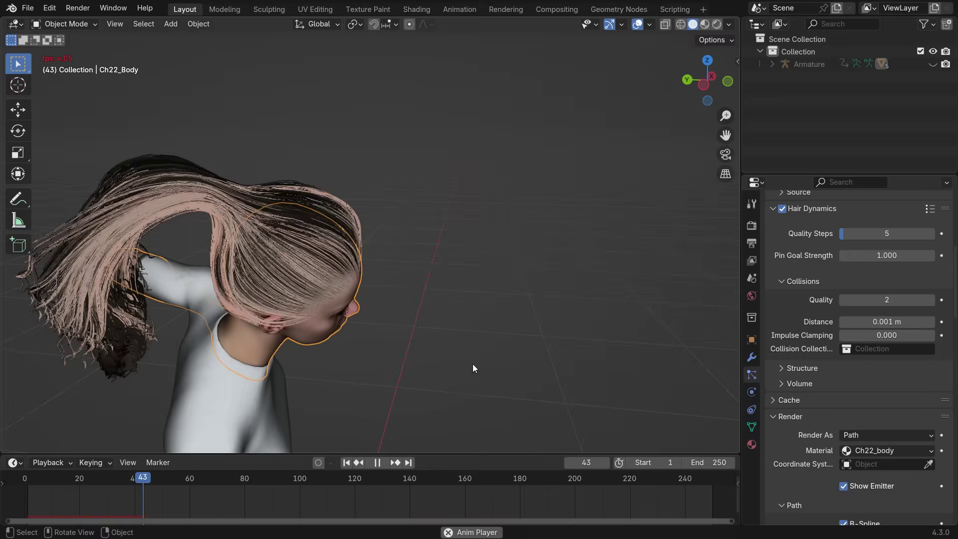
click(377, 463)
click(347, 463)
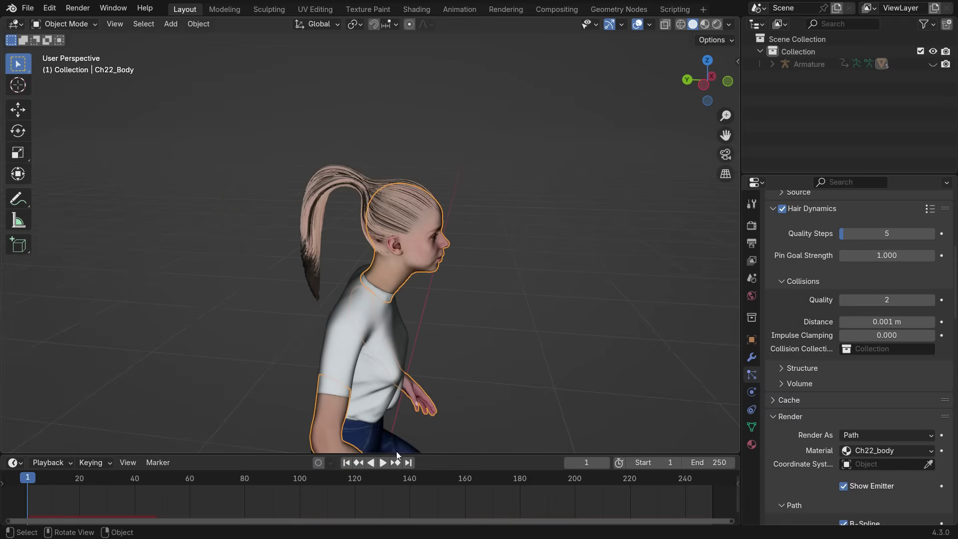
Step: Replay the simulation twice in side view to examine how scalp hair and ponytail move, ending at the first frame
click(383, 462)
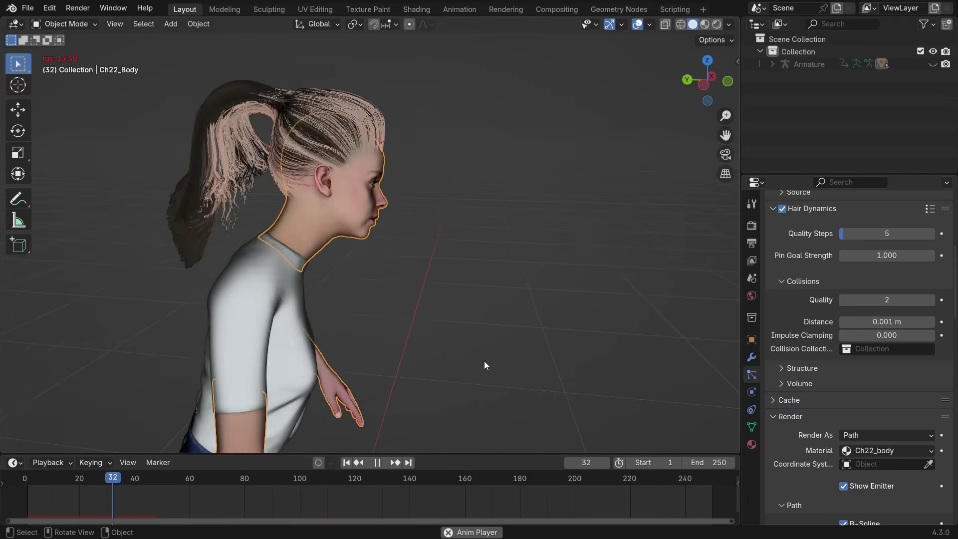
click(377, 463)
click(346, 462)
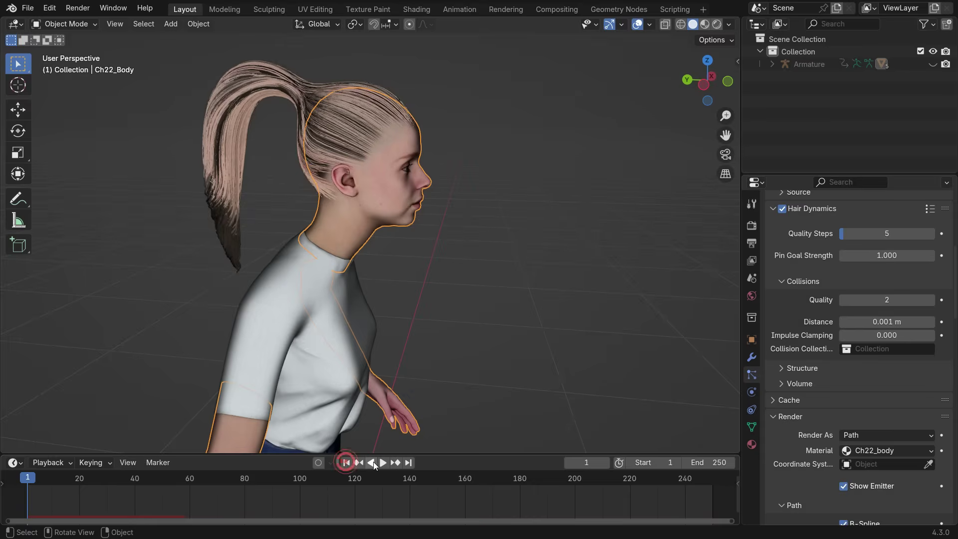
click(382, 463)
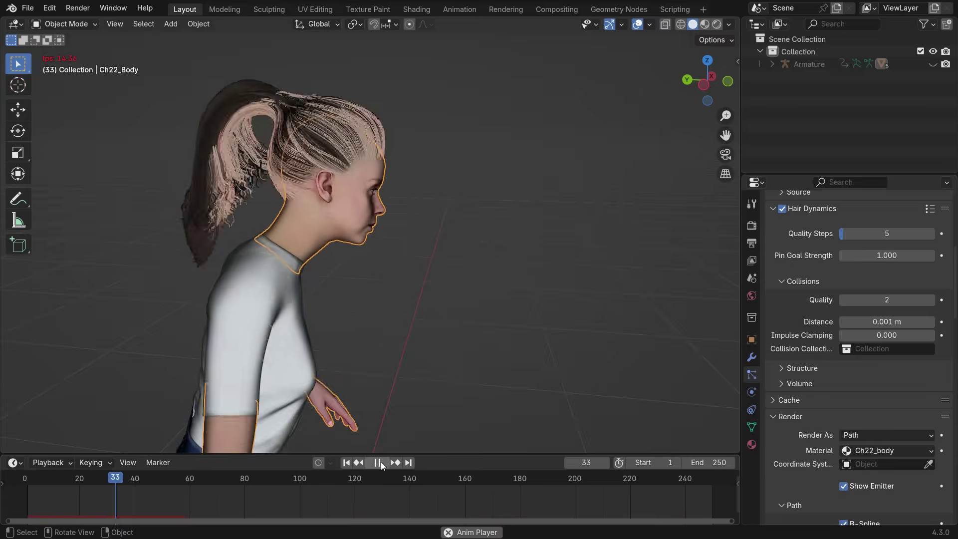
click(381, 463)
click(346, 463)
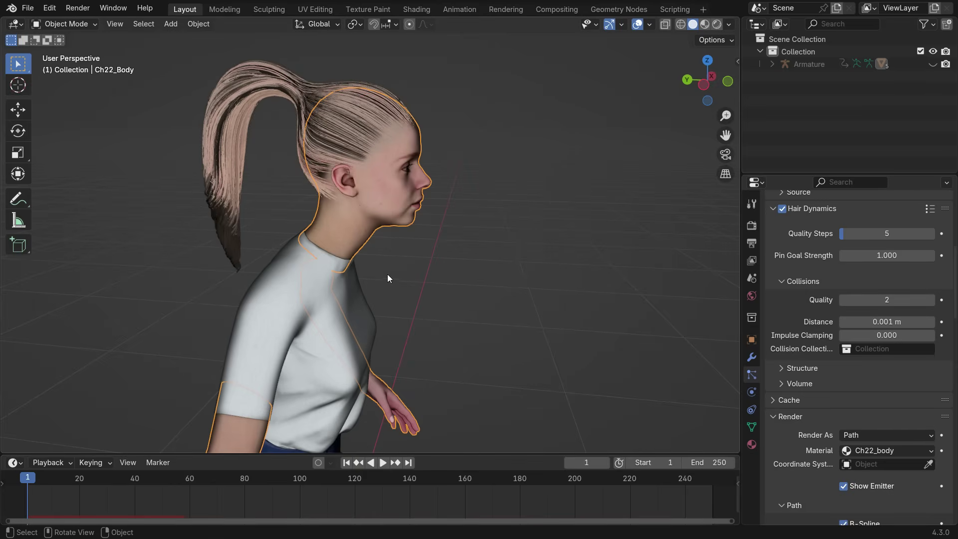
Step: Enter Particle Edit mode for the body and choose the Weight brush with Strength 1.000
click(85, 23)
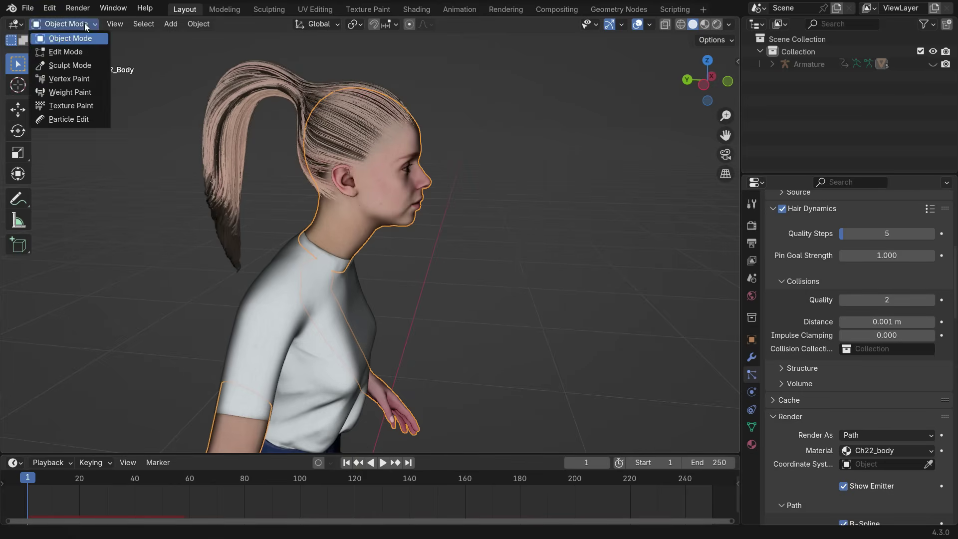
click(77, 118)
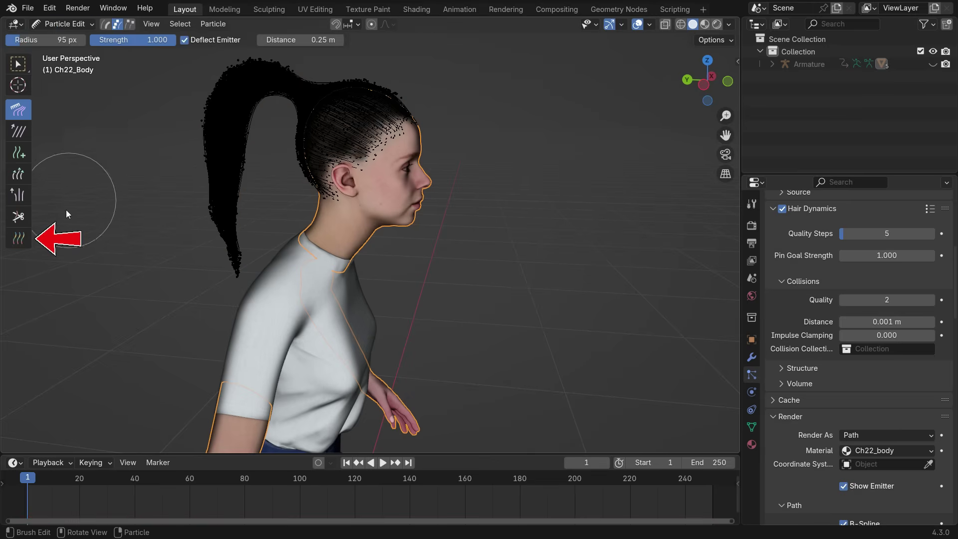
click(18, 239)
middle_drag(345, 172, 409, 191)
scroll(323, 80, up, 1)
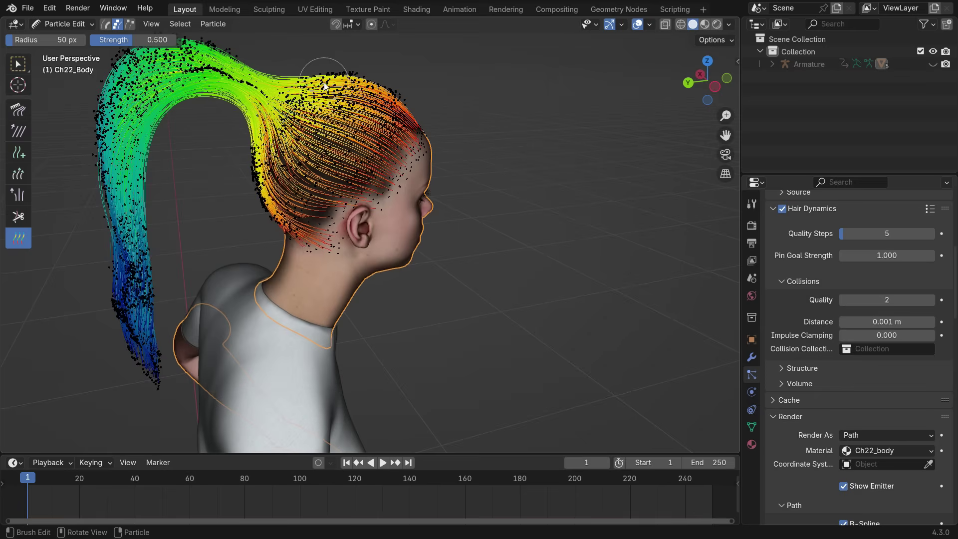
drag(115, 40, 172, 42)
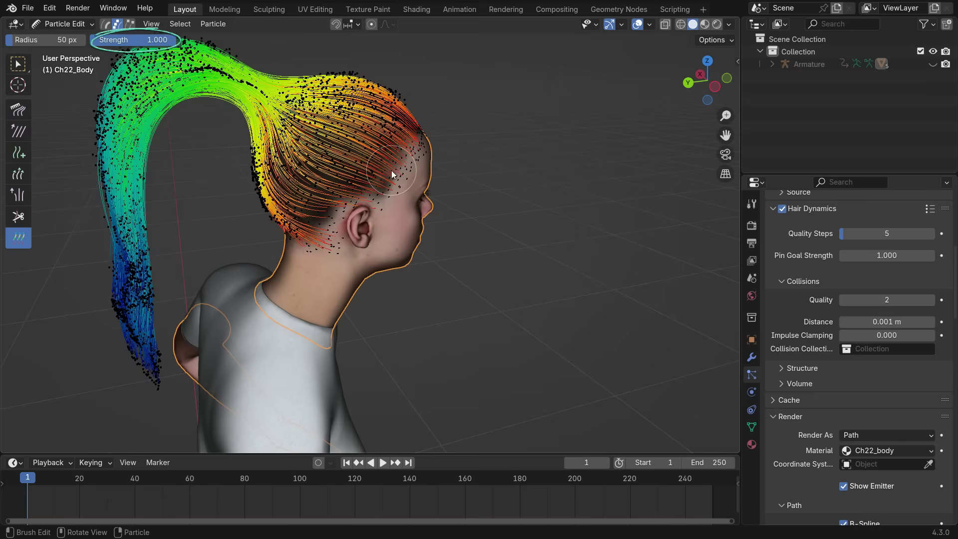
Step: Paint full weight over the scalp hair on both sides of the head with the 50 px Weight brush
middle_drag(366, 157, 463, 134)
scroll(532, 228, up, 2)
middle_drag(574, 200, 554, 164)
middle_drag(578, 237, 550, 242)
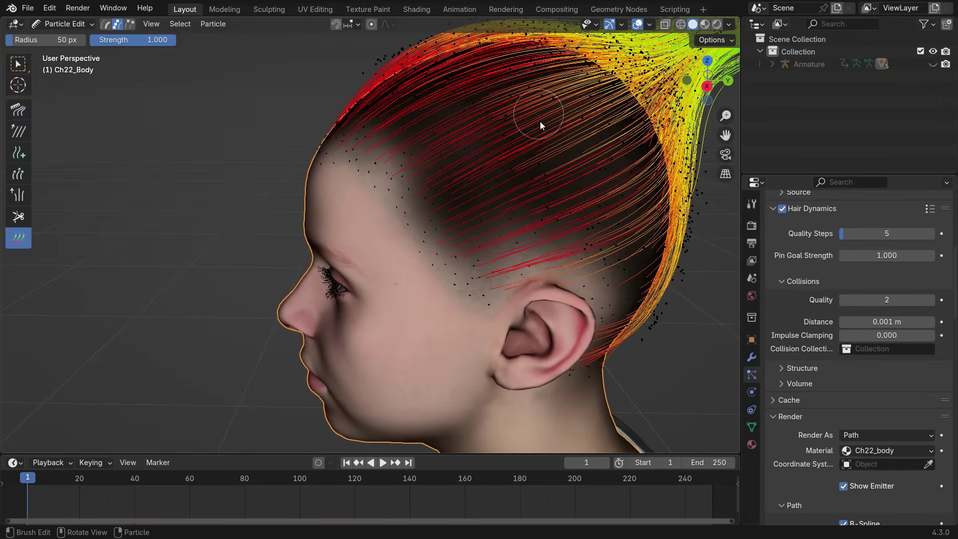
middle_drag(543, 109, 489, 200)
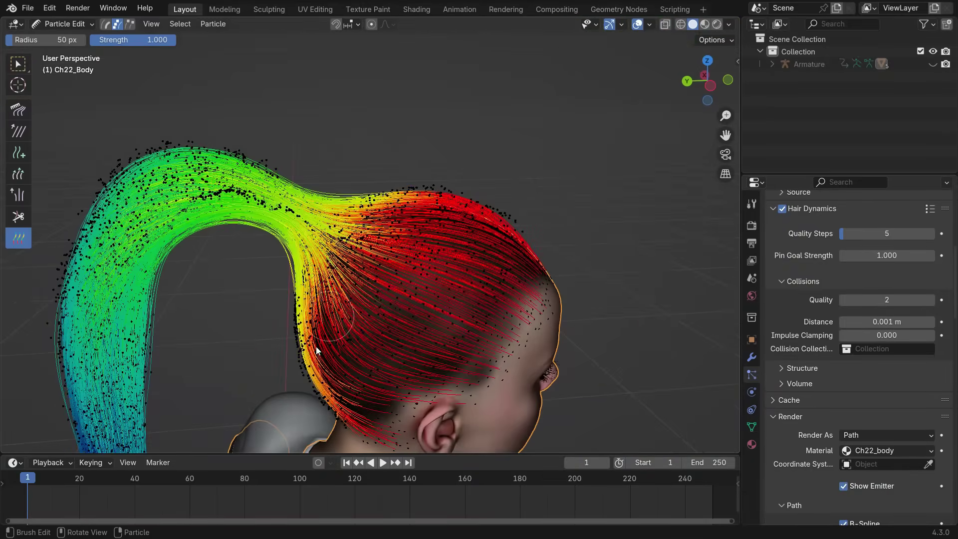
middle_drag(314, 354, 585, 349)
scroll(507, 224, down, 2)
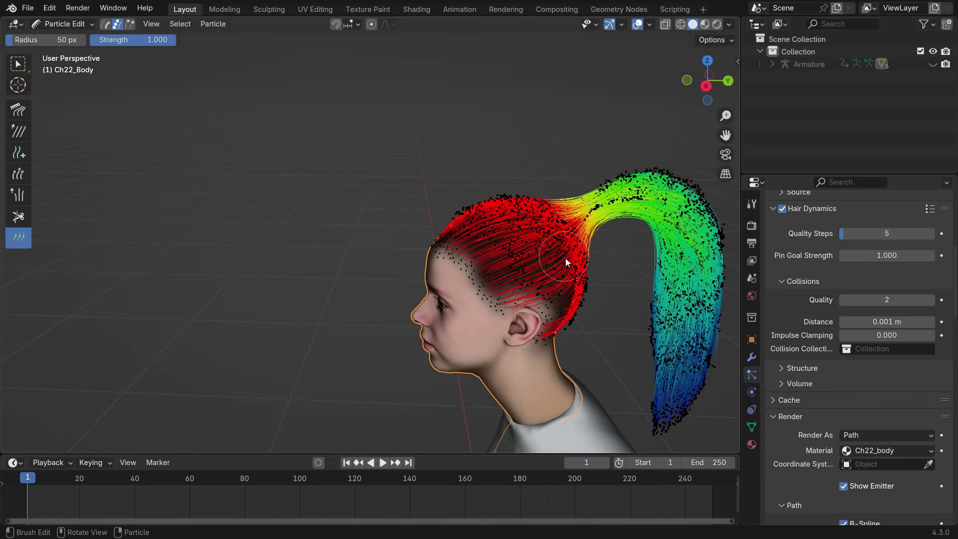
Step: Paint full weight over the back of the head and around the base of the ponytail from several angles
middle_drag(576, 253, 428, 215)
scroll(428, 215, up, 3)
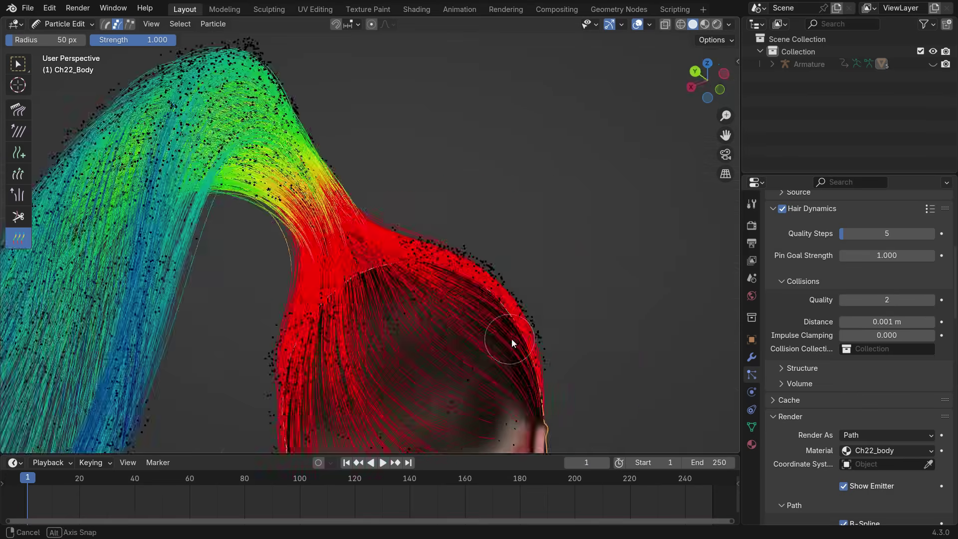
middle_drag(600, 338, 322, 229)
key(KP_3)
scroll(359, 239, up, 2)
scroll(389, 229, down, 1)
middle_drag(375, 214, 619, 205)
drag(352, 182, 336, 215)
mouse_move(335, 219)
middle_down()
mouse_move(433, 216)
mouse_move(444, 184)
middle_up()
scroll(434, 219, up, 3)
drag(416, 252, 472, 213)
scroll(448, 224, down, 6)
mouse_move(444, 229)
middle_down()
mouse_move(423, 339)
mouse_move(384, 310)
middle_up()
scroll(431, 268, down, 2)
middle_drag(431, 269, 474, 266)
Step: Set the Weight brush Strength to 0.001 and paint the hanging part of the ponytail down to its tips
mouse_move(119, 39)
mouse_down()
mouse_move(66, 40)
mouse_move(90, 40)
mouse_up()
middle_drag(471, 288, 541, 278)
scroll(541, 278, up, 6)
drag(528, 277, 451, 256)
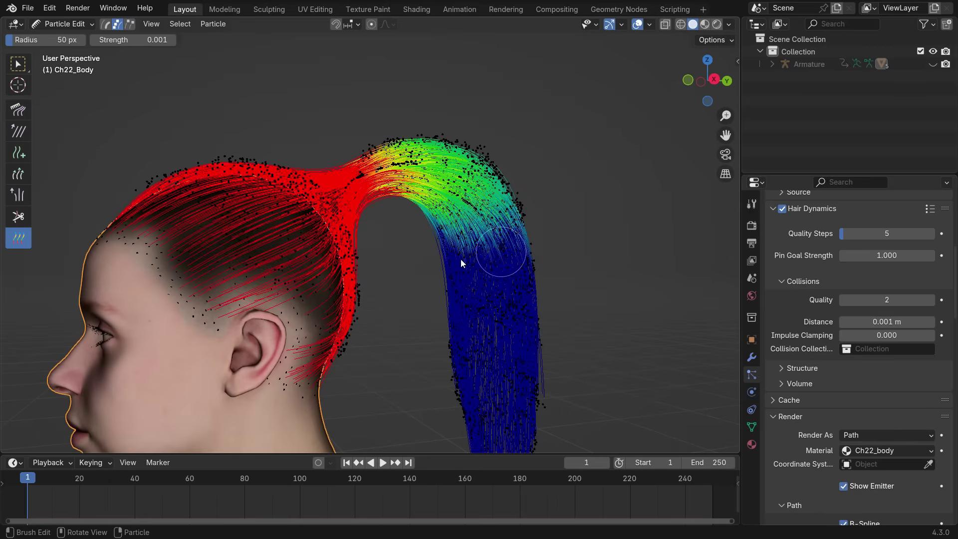
middle_drag(488, 249, 387, 261)
middle_drag(448, 244, 527, 244)
scroll(528, 244, up, 2)
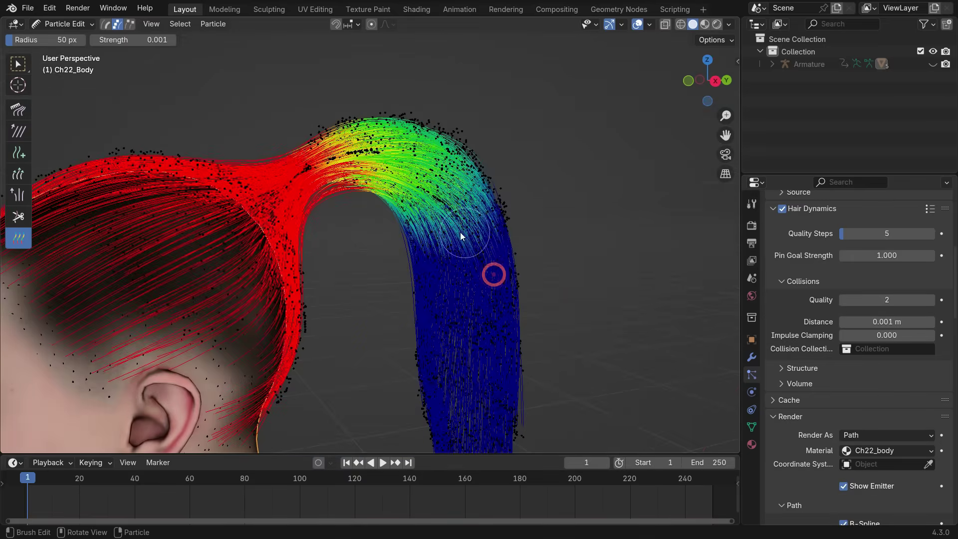
scroll(411, 245, down, 6)
middle_drag(430, 339, 402, 350)
scroll(402, 349, up, 2)
drag(442, 294, 440, 316)
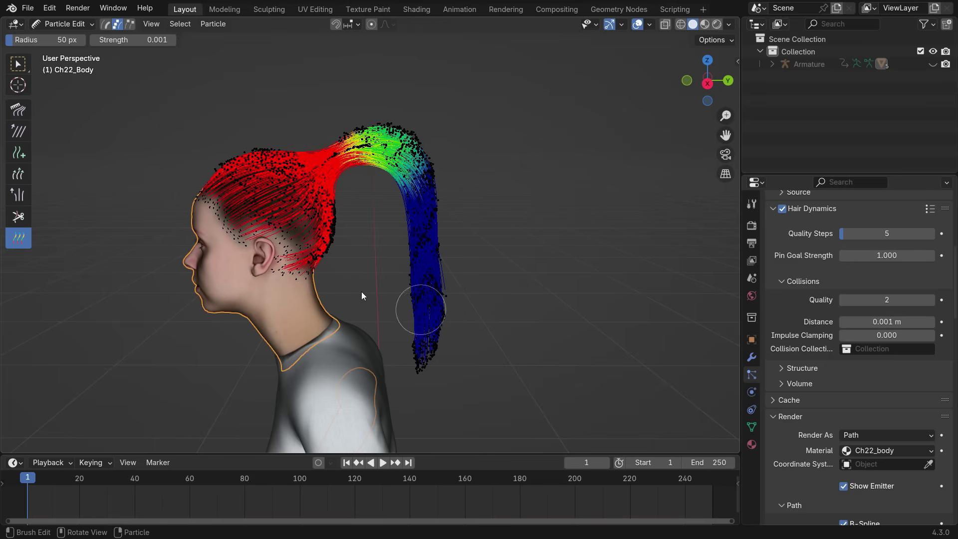
Step: Return to Object Mode and play the simulation with the painted hair weights, then go back to the first frame
click(76, 24)
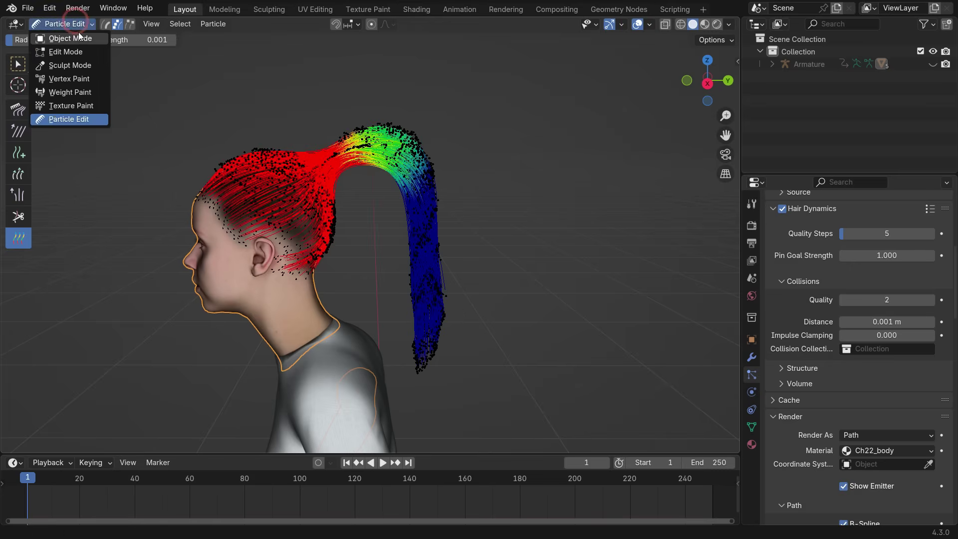
click(80, 38)
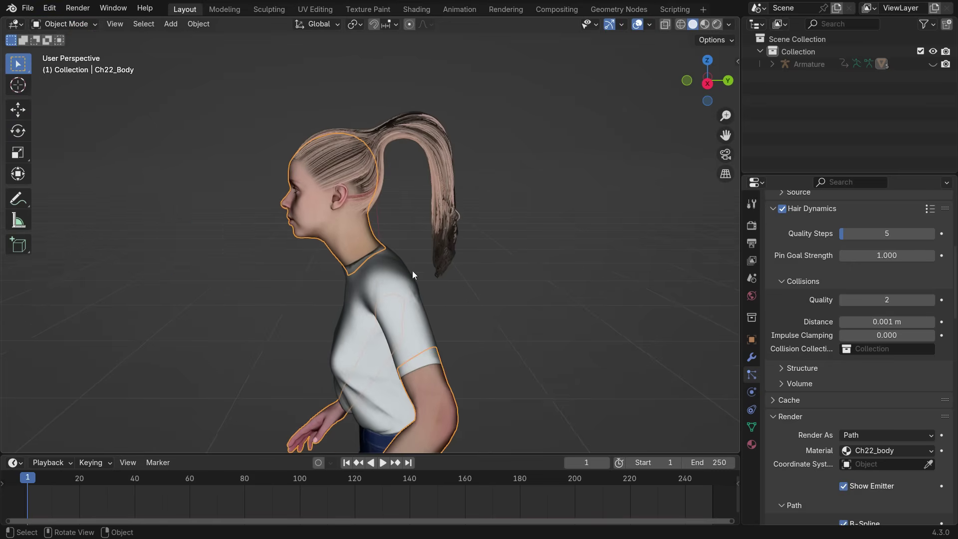
click(383, 466)
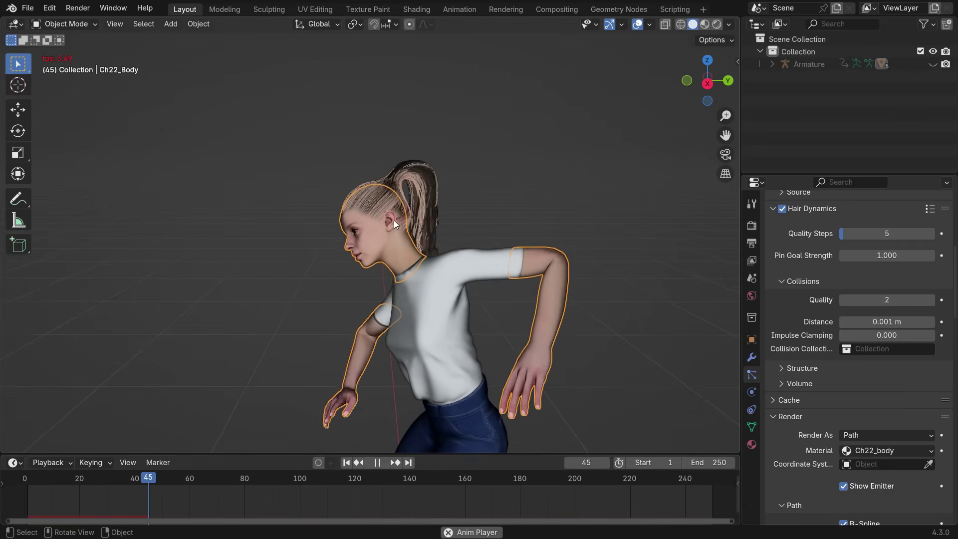
click(378, 464)
click(347, 463)
Step: Replay the simulation from the character's other side and stop it to examine the ponytail up close
middle_drag(429, 293, 634, 292)
click(383, 463)
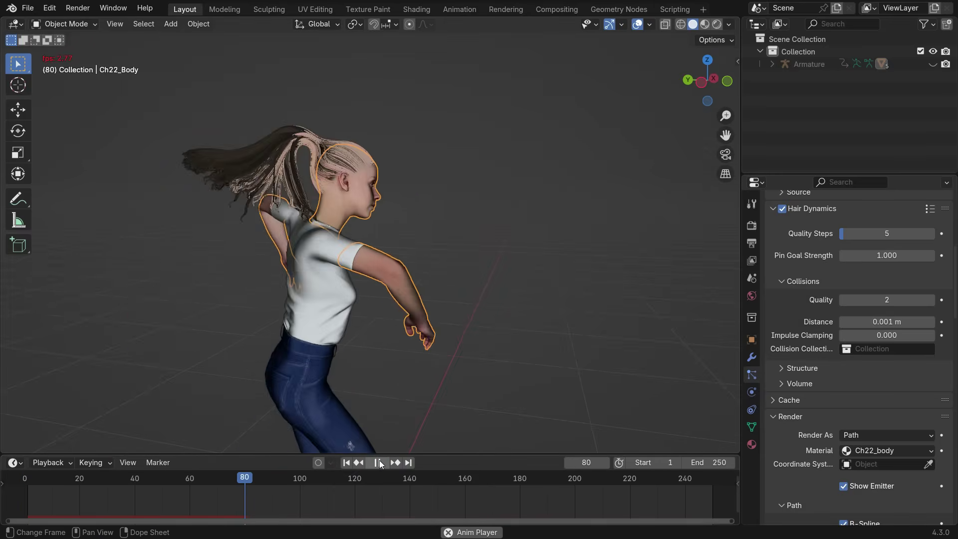
click(378, 463)
click(347, 463)
click(378, 463)
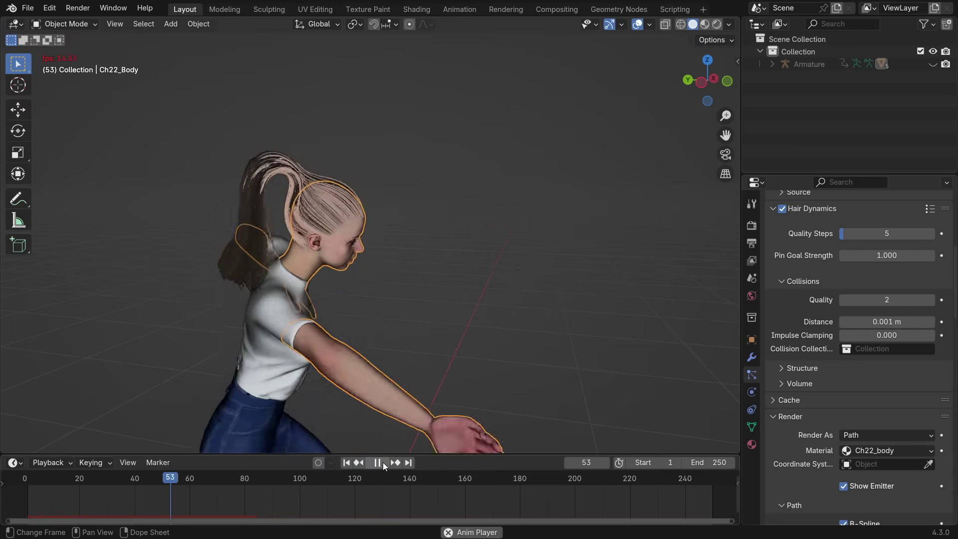
click(382, 462)
scroll(400, 249, up, 3)
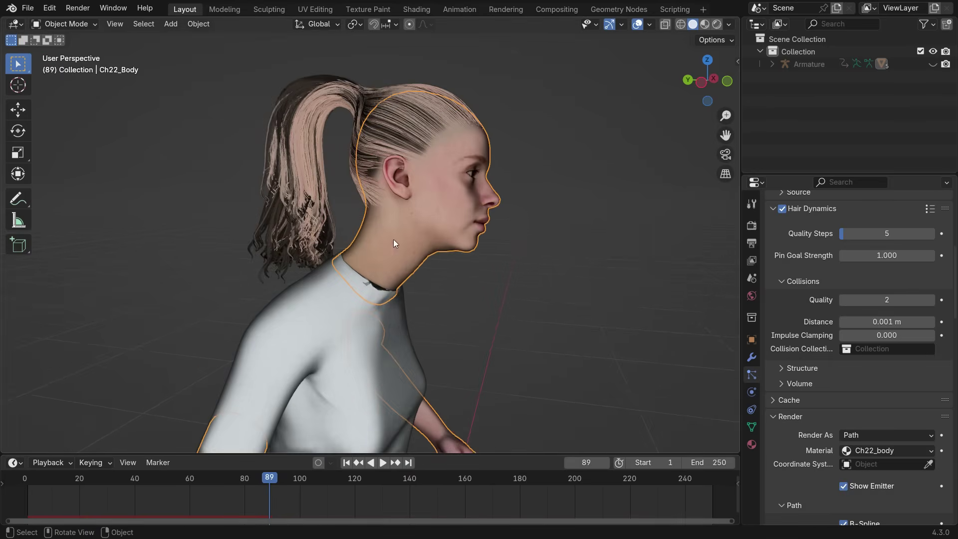
Step: Set the hair structure Stiffness to 0.7 and Damping to 0.6 in the Hair Dynamics settings
click(799, 368)
scroll(799, 368, down, 4)
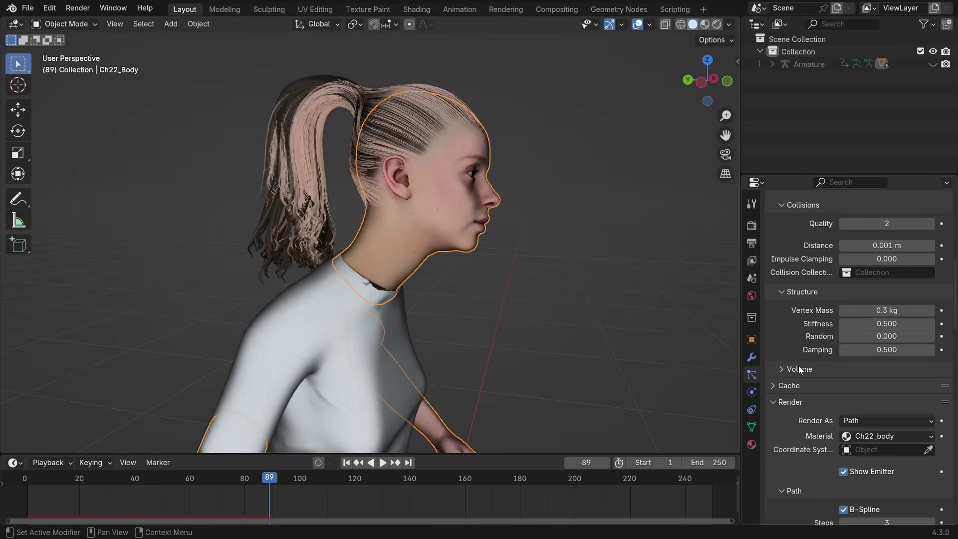
click(903, 323)
key(Return)
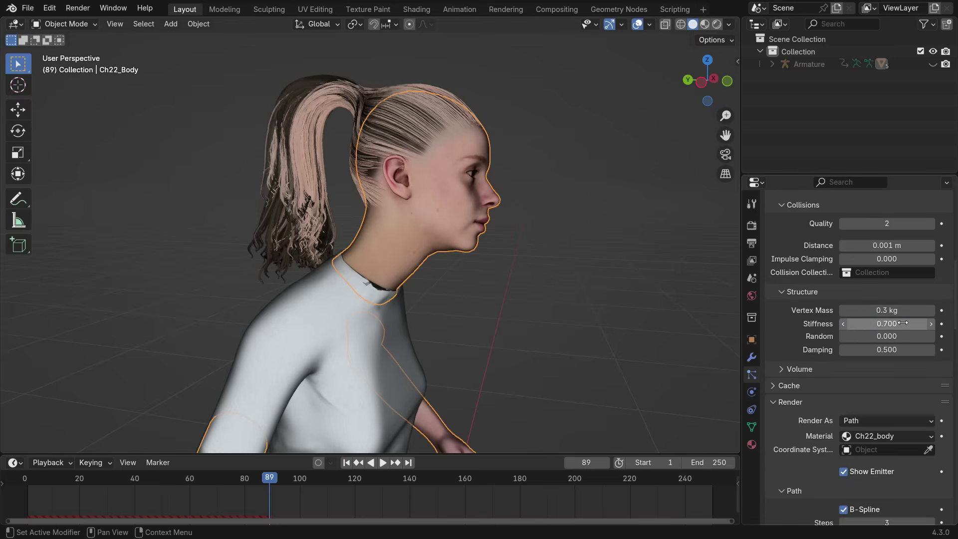
click(902, 351)
key(Return)
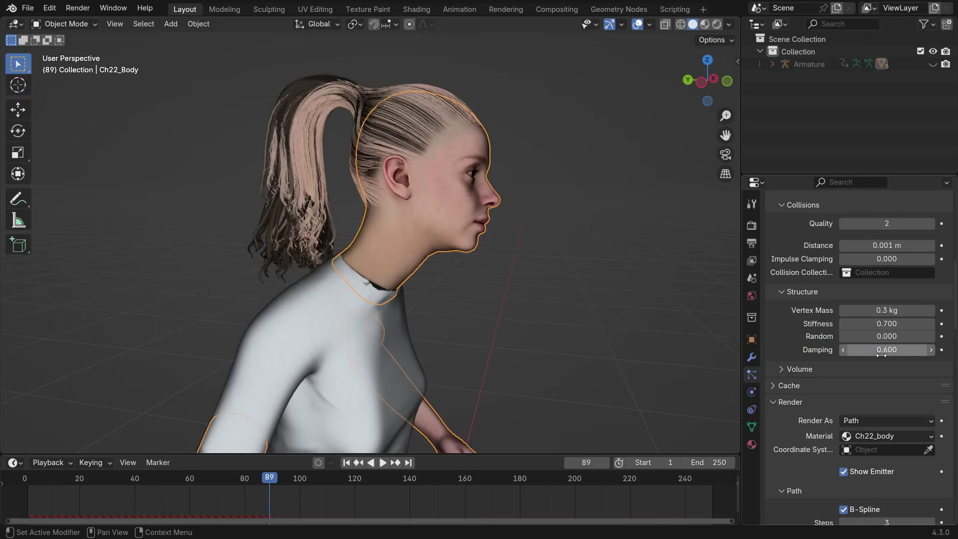
Step: Bake the hair simulation cache for frames 1 to 250
click(791, 387)
scroll(790, 385, down, 8)
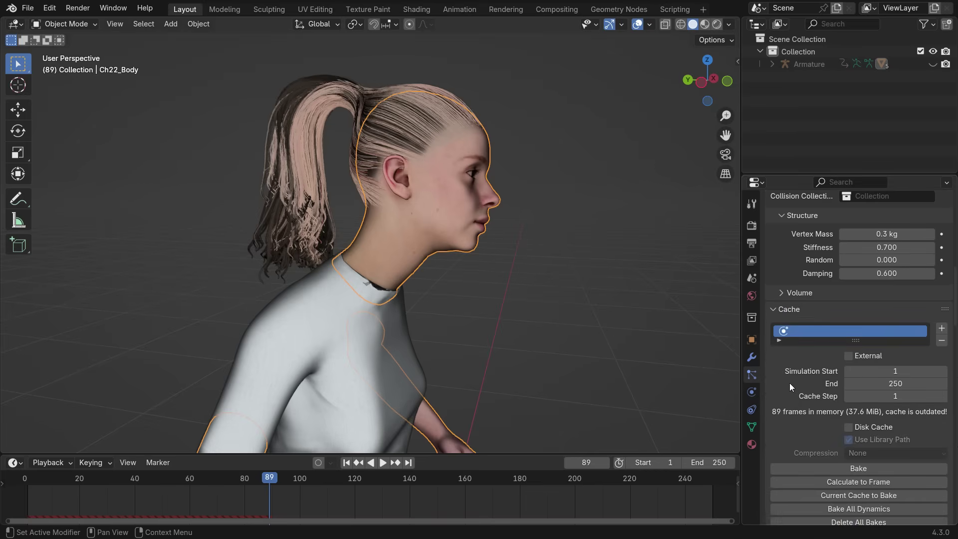
click(867, 369)
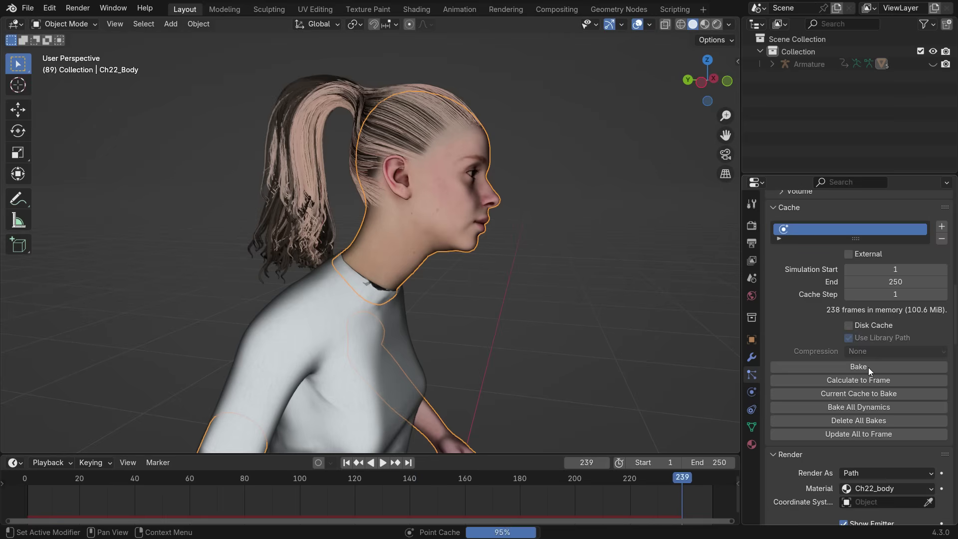
Step: Play the baked hair simulation from the first frame, viewing the moving ponytail from different sides, then return to the first frame
click(347, 463)
click(382, 463)
scroll(378, 327, down, 5)
click(216, 402)
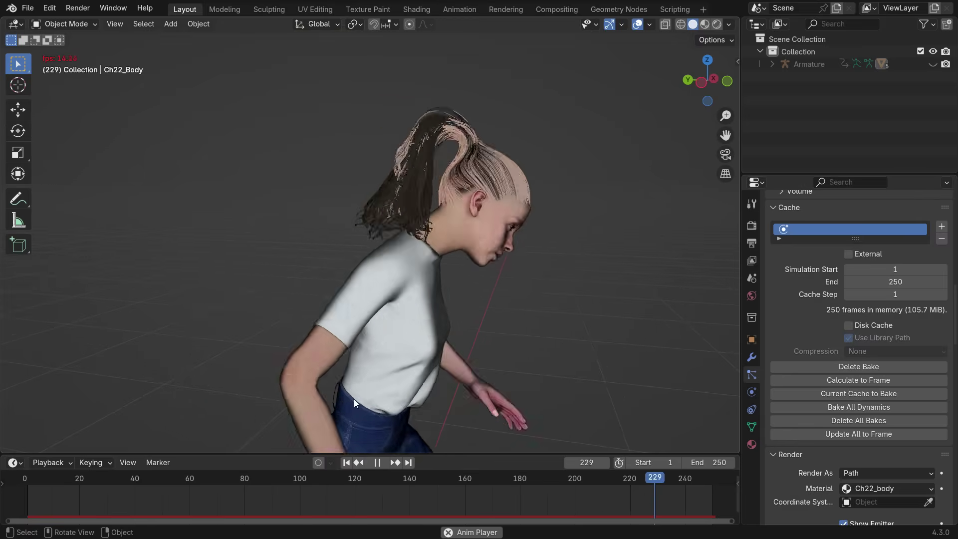
click(377, 463)
click(383, 463)
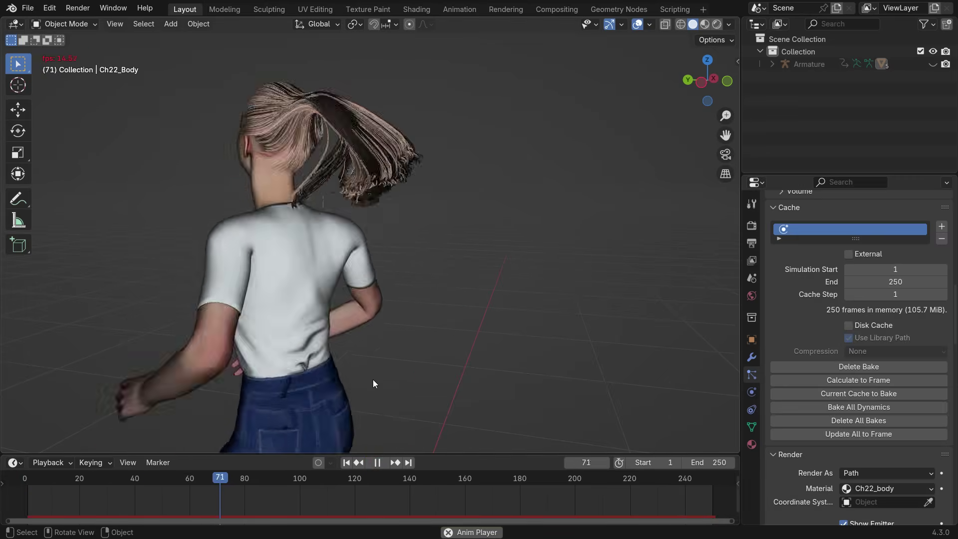
click(382, 464)
click(346, 463)
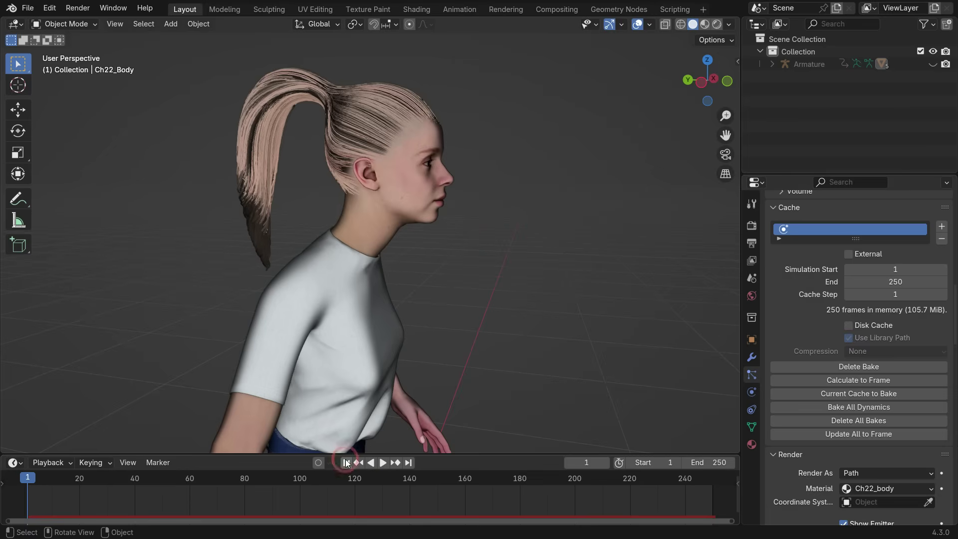
Step: Add a torus, scale it down to about head size and move it up to the back of the head in the right view
scroll(368, 309, down, 6)
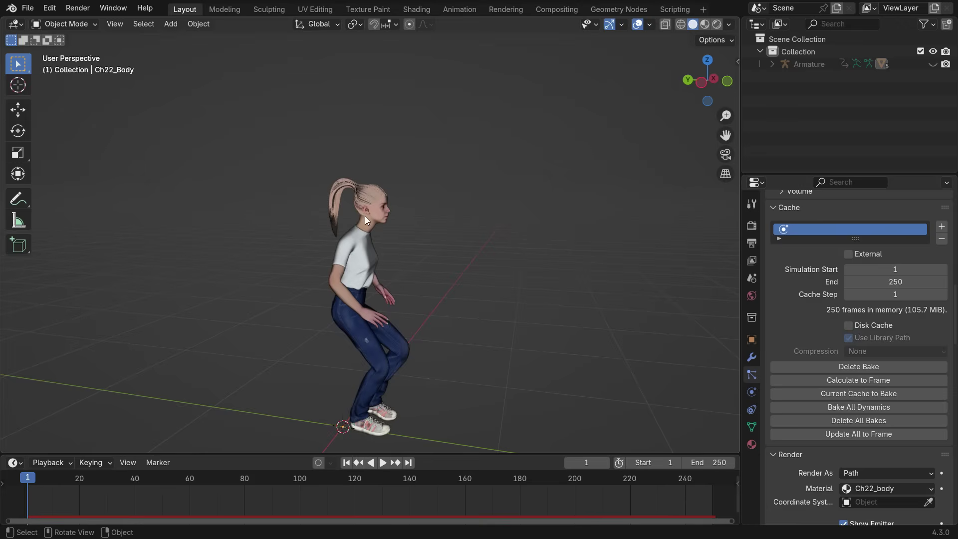
key(shift+a)
mouse_move(347, 174)
click(400, 263)
key(s)
click(399, 335)
scroll(398, 334, up, 3)
key(KP_3)
key(g)
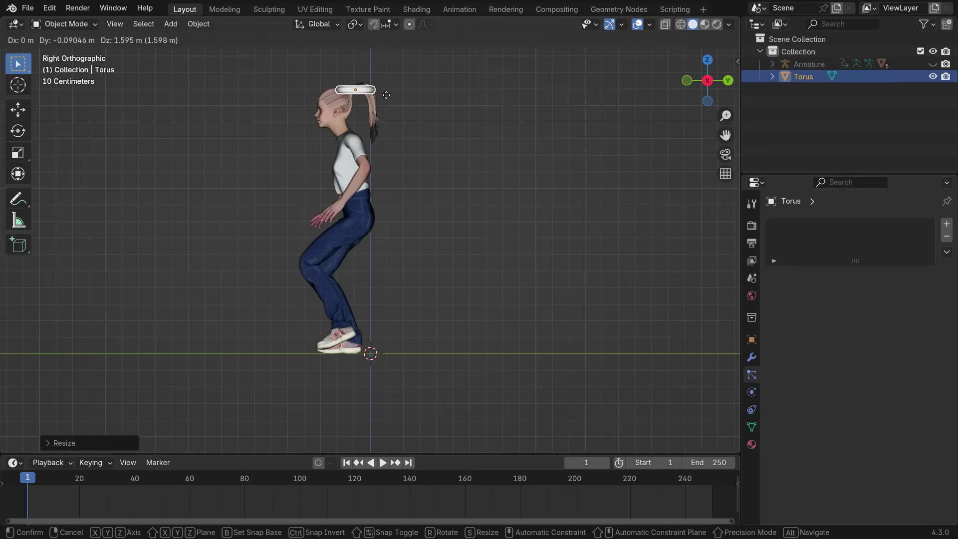
click(389, 102)
Step: Tilt the torus to match the hair direction, shrink it to hair-tie size and place it at the ponytail's base
scroll(390, 103, up, 6)
key(r)
click(357, 287)
key(s)
click(438, 269)
scroll(437, 269, up, 4)
key(g)
click(432, 312)
key(s)
click(419, 291)
middle_drag(420, 291, 465, 324)
Step: Centre the torus on the ponytail along X in the top view, enlarge it about 1.24 times and fit it around the hair
key(KP_7)
key(g)
key(x)
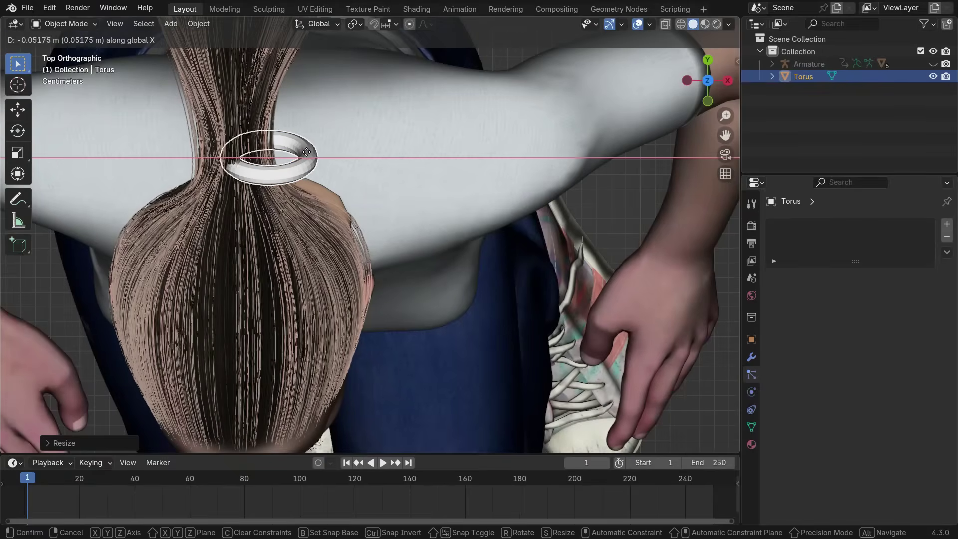
click(272, 147)
scroll(306, 203, up, 4)
key(s)
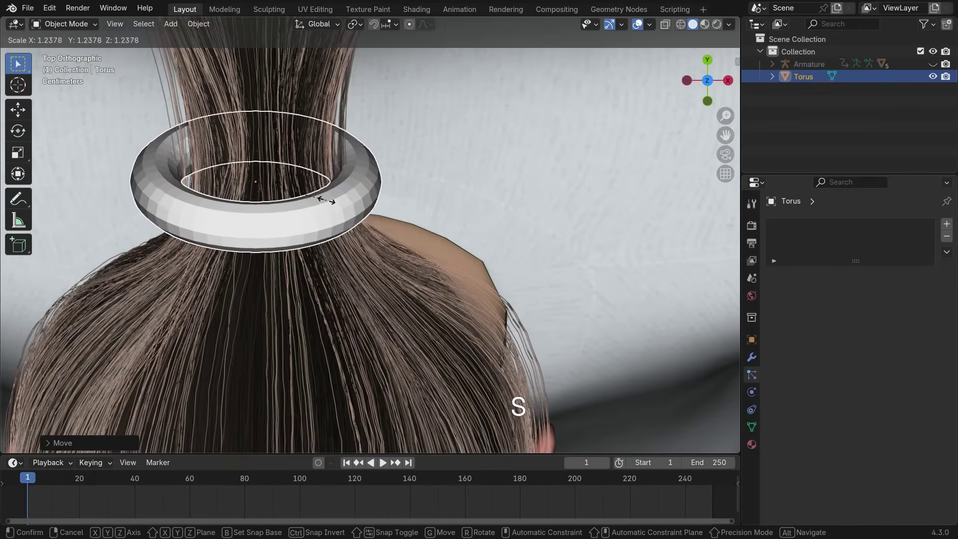
click(327, 200)
key(g)
click(323, 203)
middle_drag(323, 203, 280, 127)
click(459, 121)
scroll(459, 121, down, 4)
middle_drag(456, 160, 426, 157)
scroll(426, 156, down, 3)
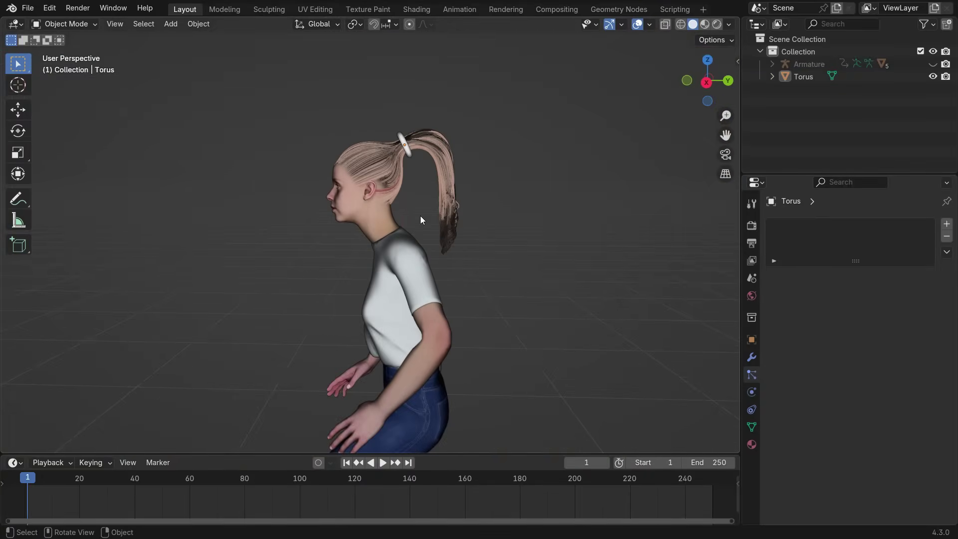
Step: Unhide the armature, switch it to Pose Mode and select the bone above the head
click(933, 64)
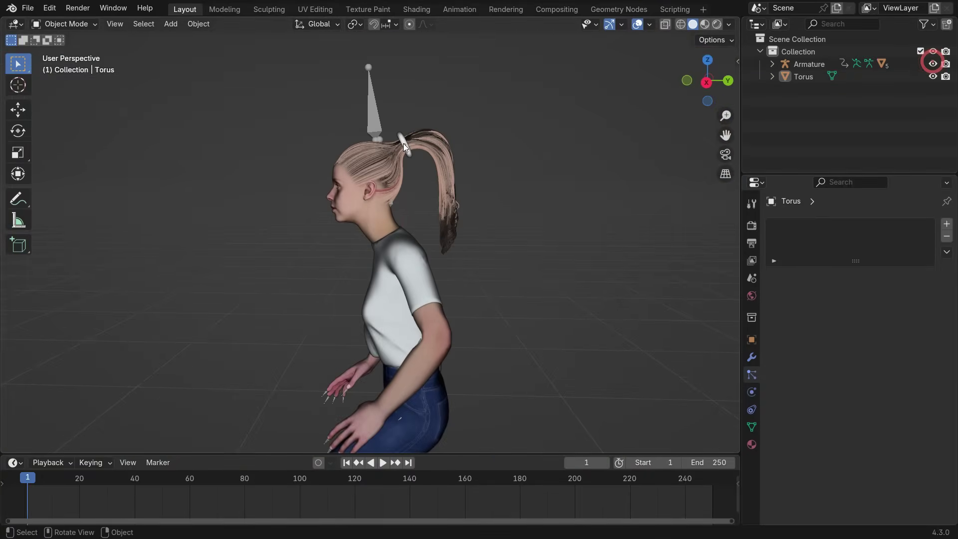
scroll(404, 142, up, 2)
click(375, 115)
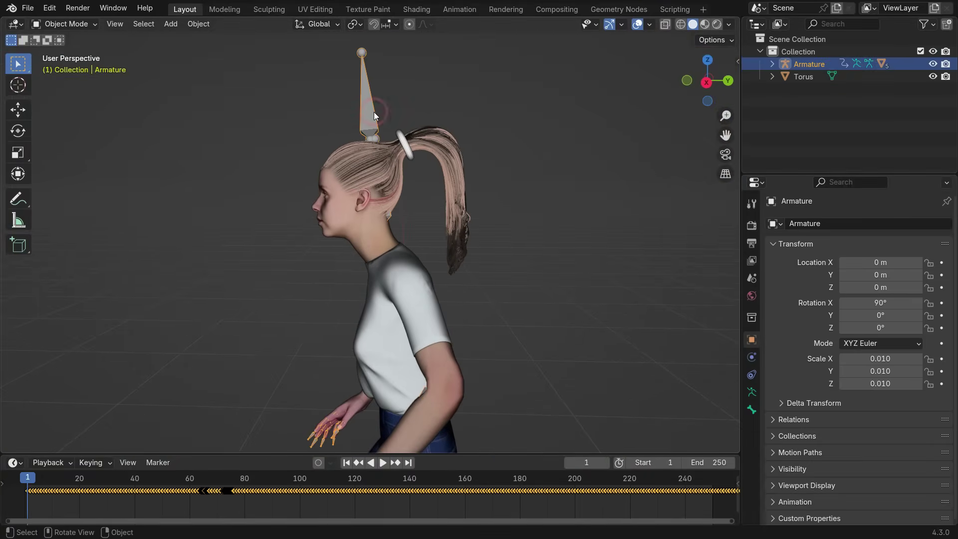
click(82, 22)
click(73, 69)
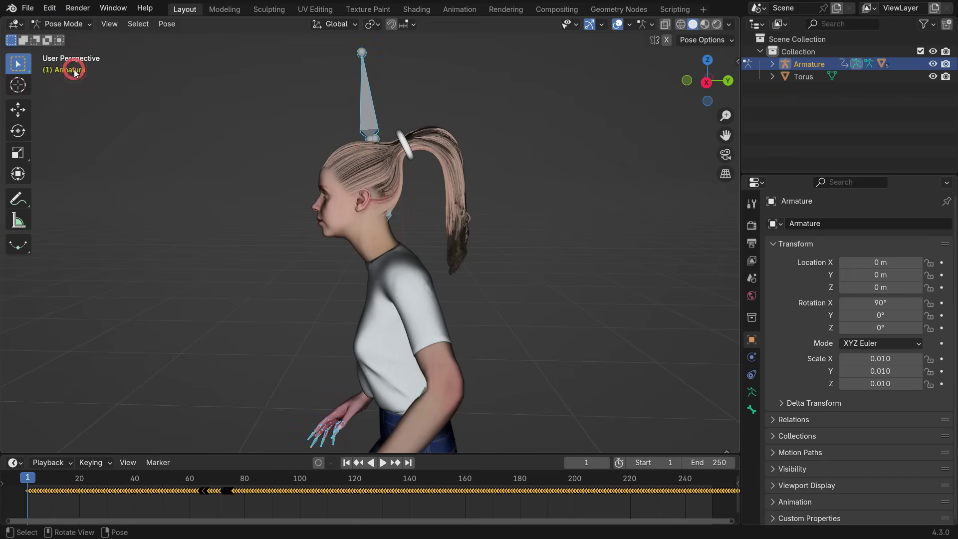
click(373, 107)
Step: Return to Object Mode and parent the torus to the armature's selected head bone using the Bone option
click(59, 20)
click(66, 36)
click(402, 137)
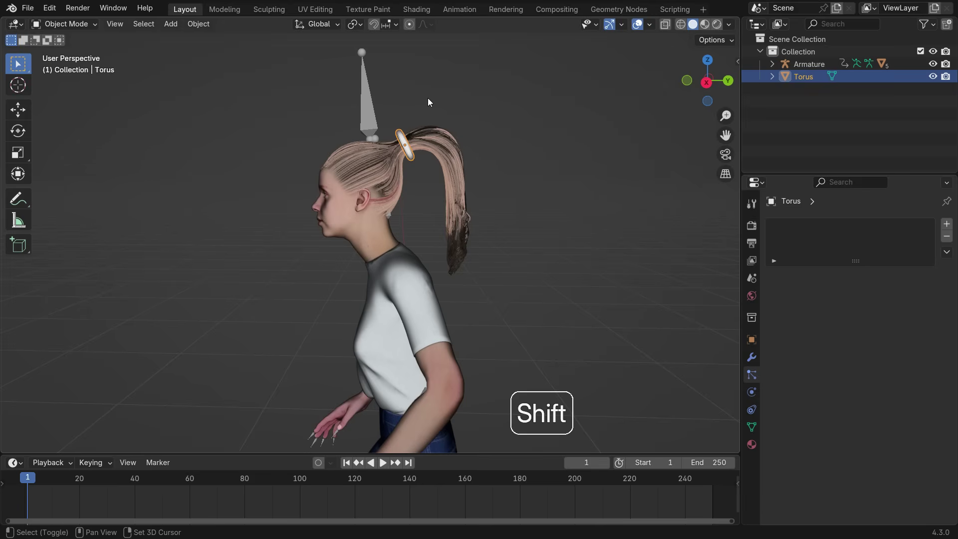
shift+click(369, 82)
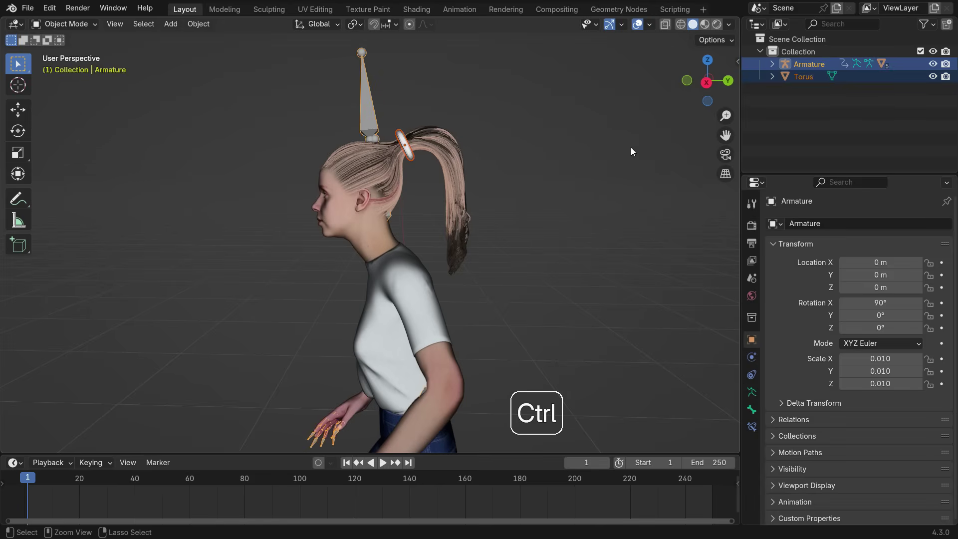
key(ctrl+p)
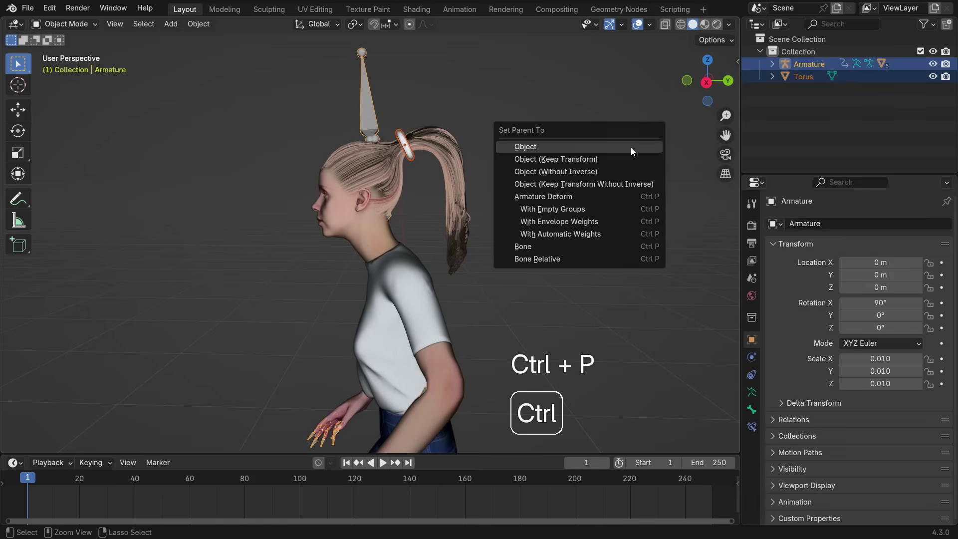
click(597, 246)
click(596, 243)
scroll(489, 169, down, 3)
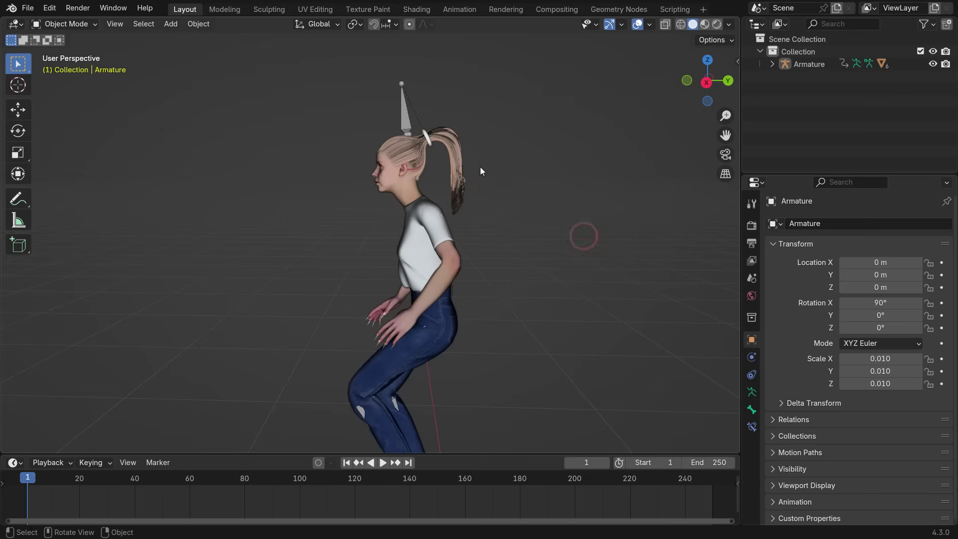
Step: Hide the armature and replay the animation from the first frame to check that the hair tie follows the head
click(933, 64)
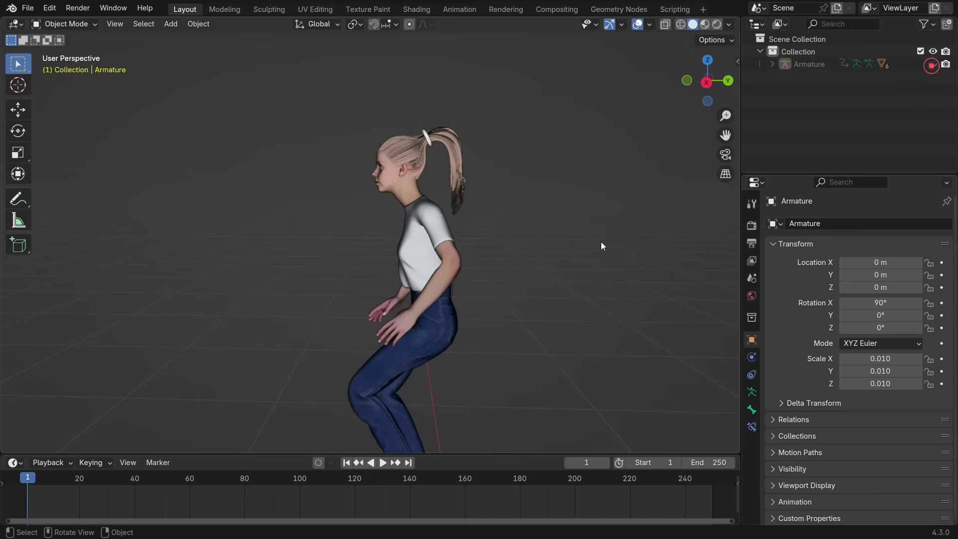
click(383, 463)
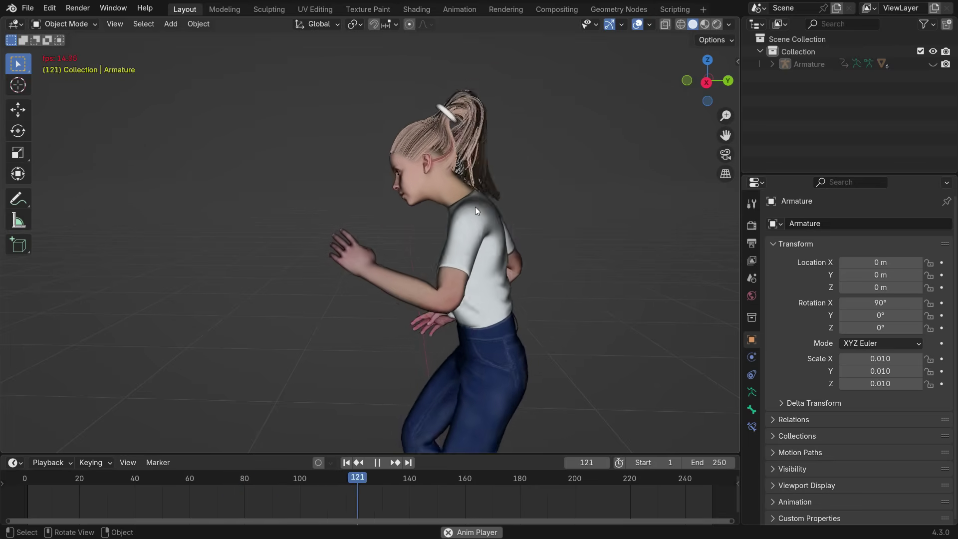
click(376, 463)
click(347, 463)
click(377, 463)
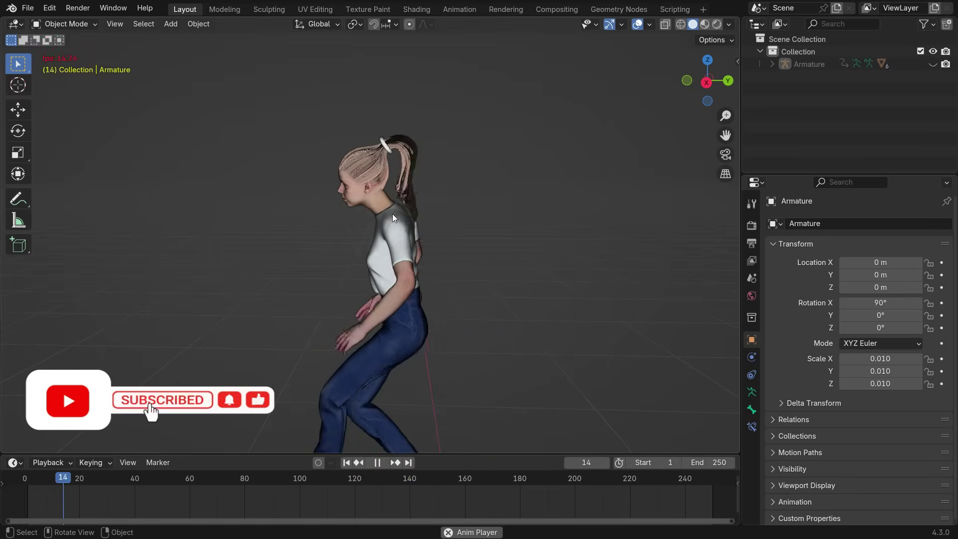